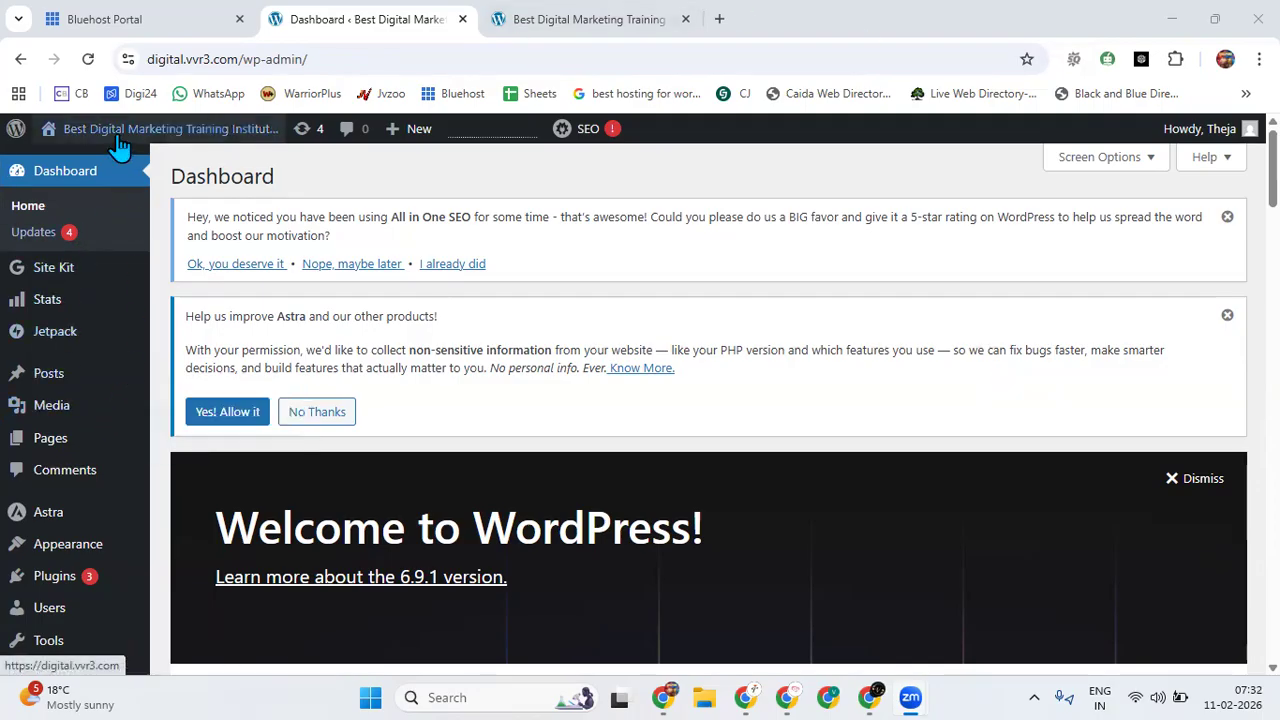
Reload the live website's homepage to check its look, and return to the WordPress dashboard.
left_click(575, 28)
left_click(88, 60)
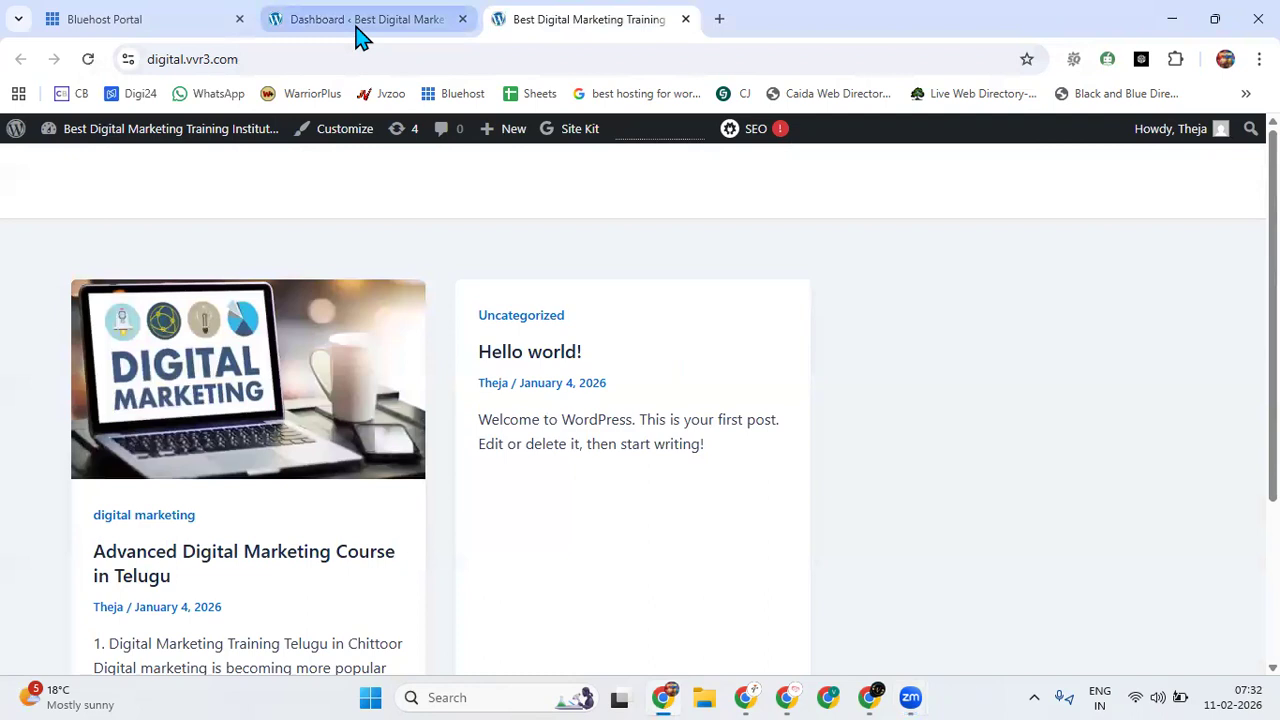
left_click(357, 28)
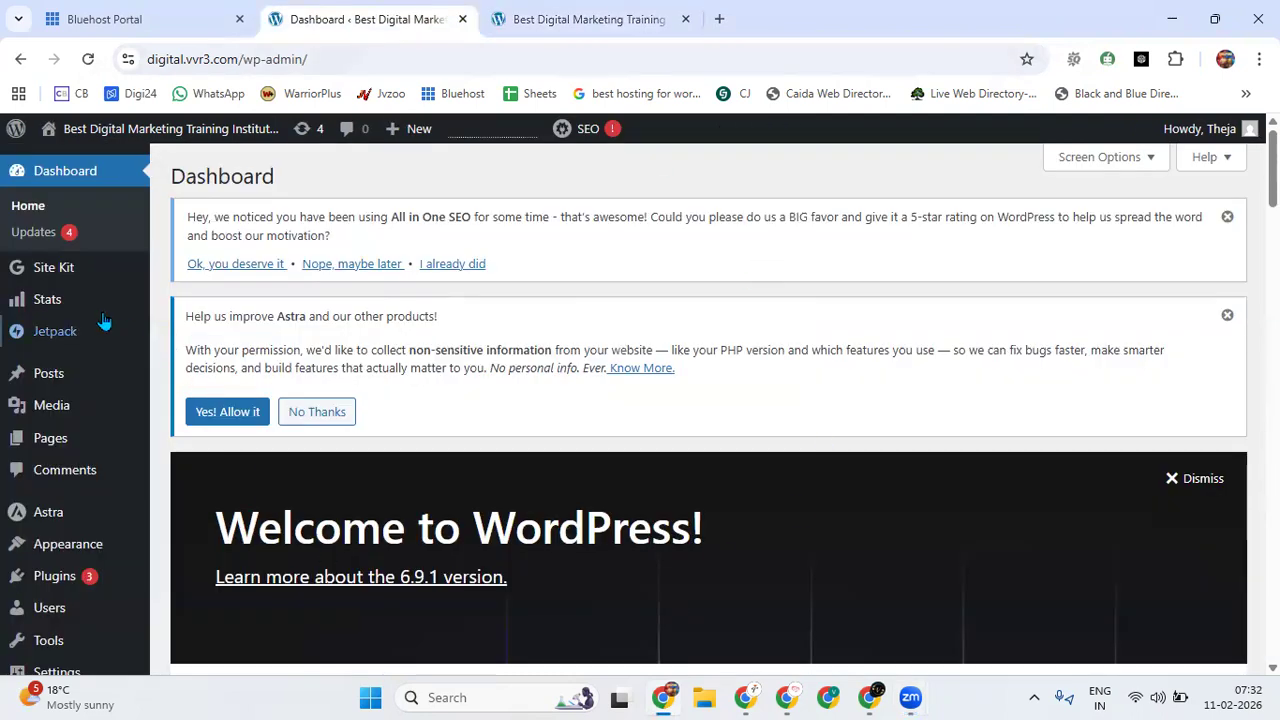
Activate the Twenty Twenty-Five theme from the site's installed themes.
mouse_move(90, 330)
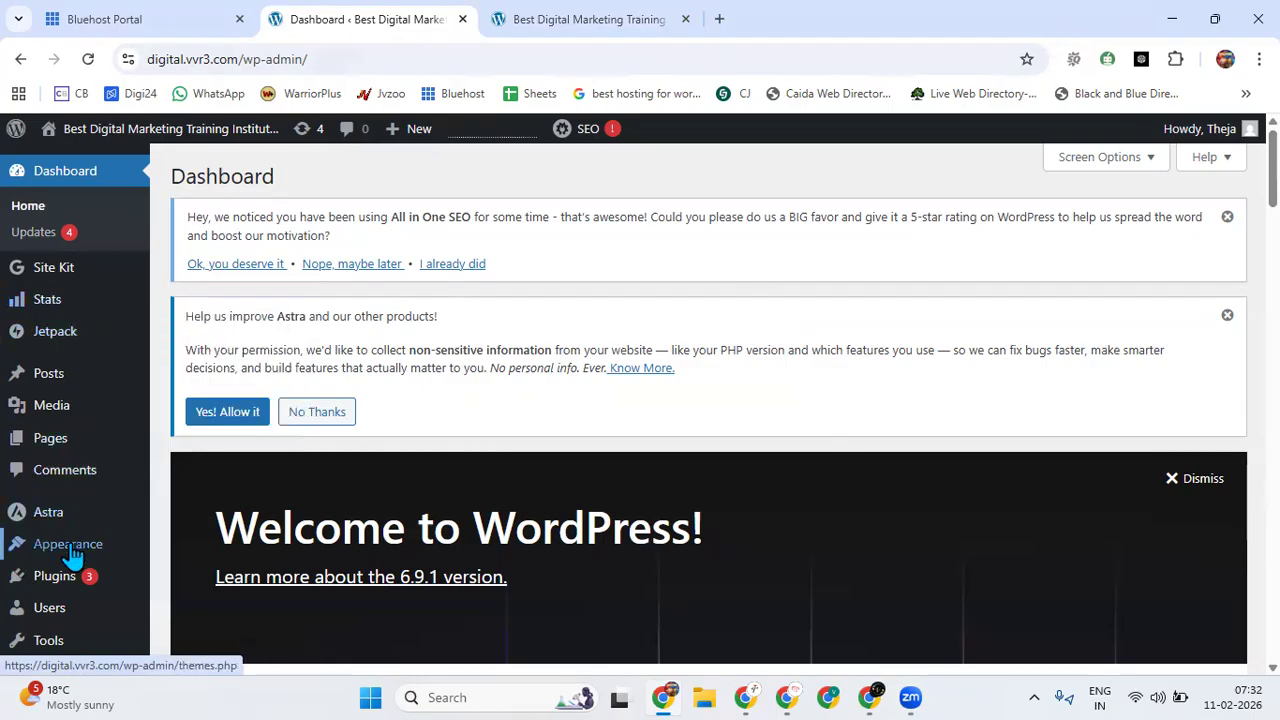
mouse_move(72, 553)
left_click(183, 495)
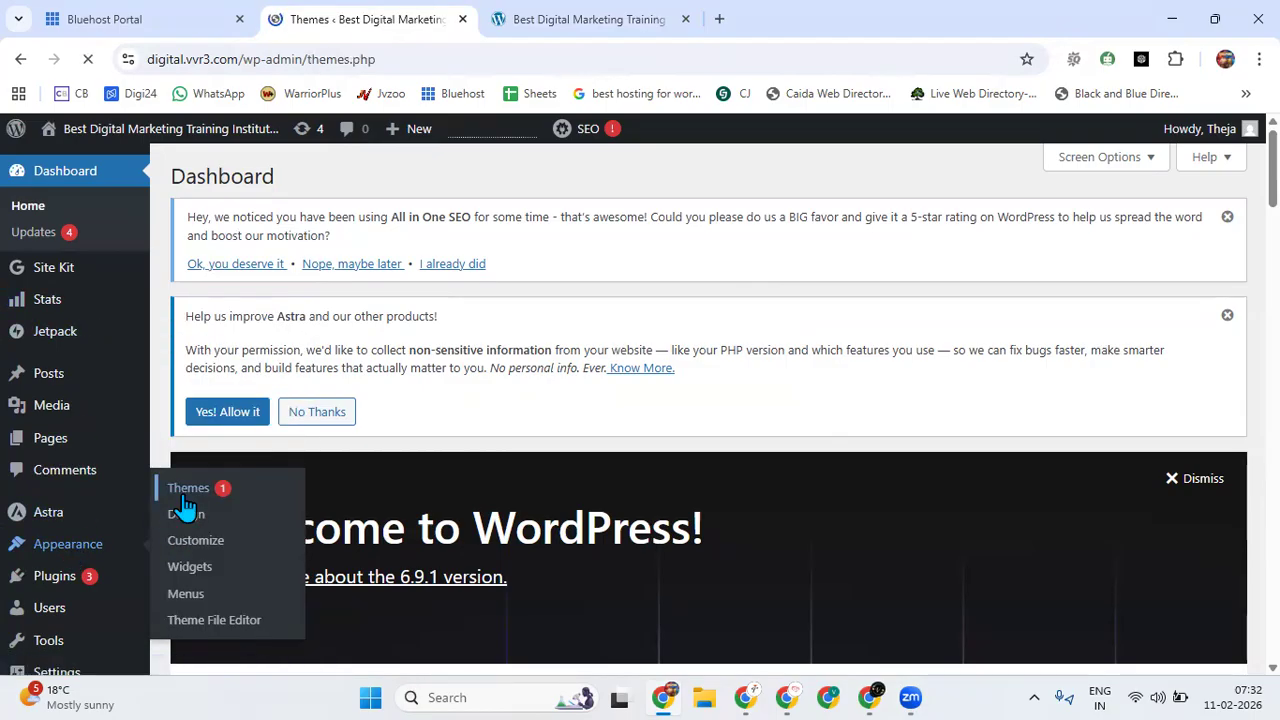
scroll(554, 457, "down", 5)
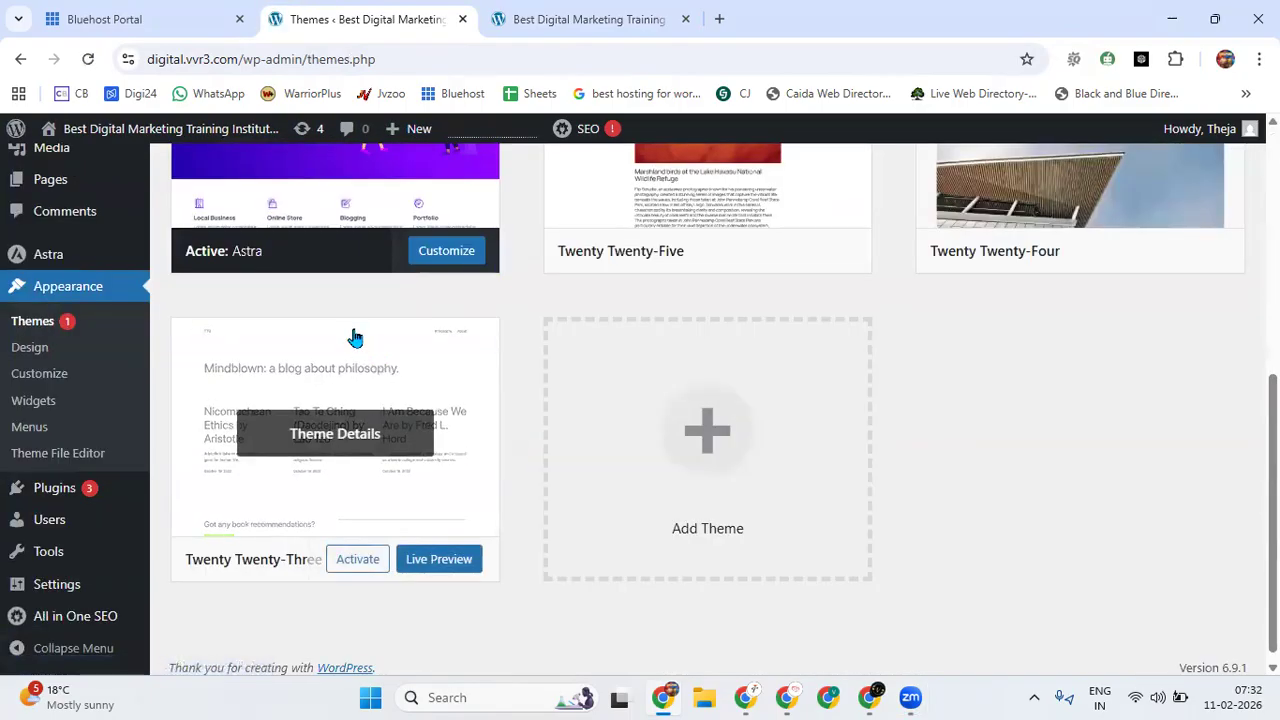
scroll(354, 338, "up", 3)
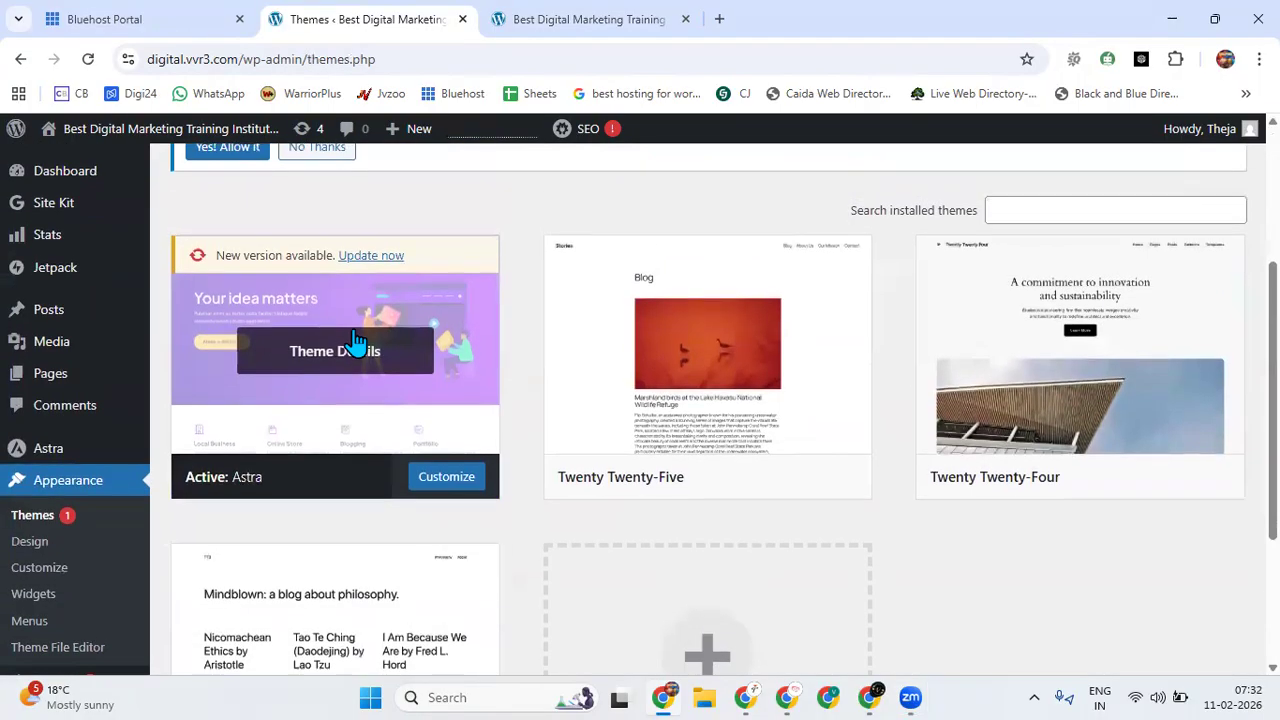
mouse_move(823, 423)
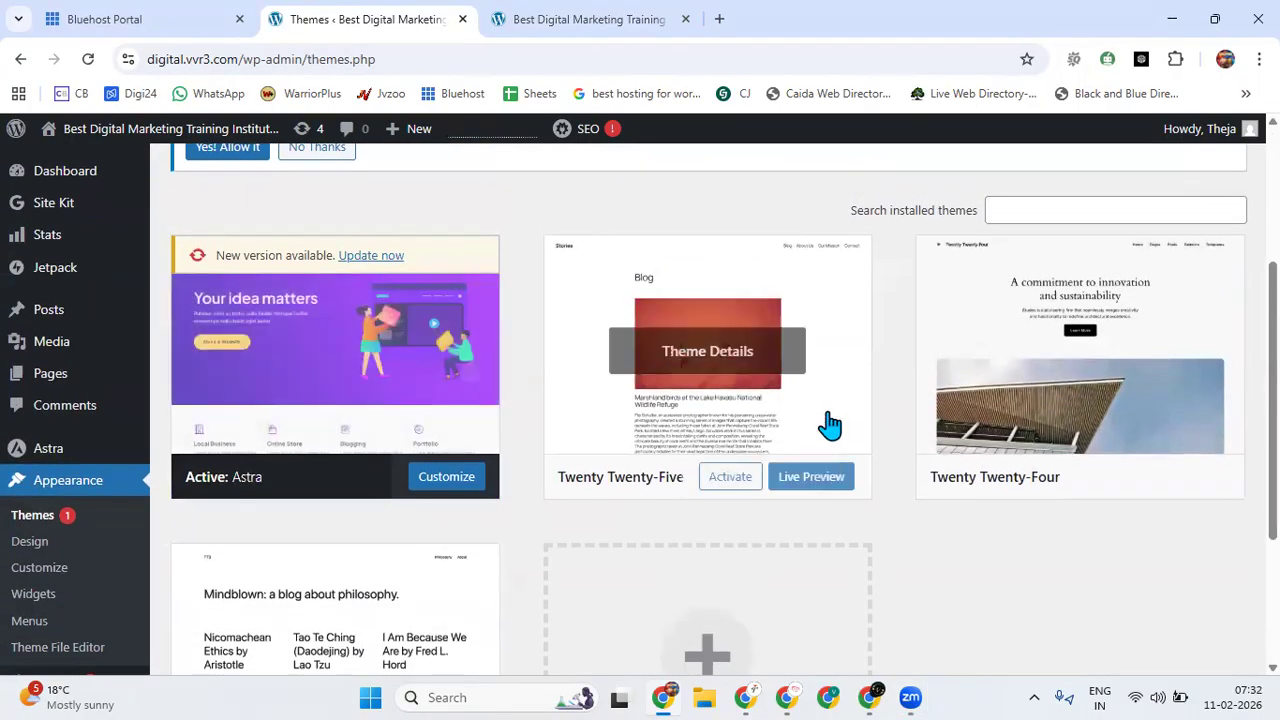
left_click(731, 484)
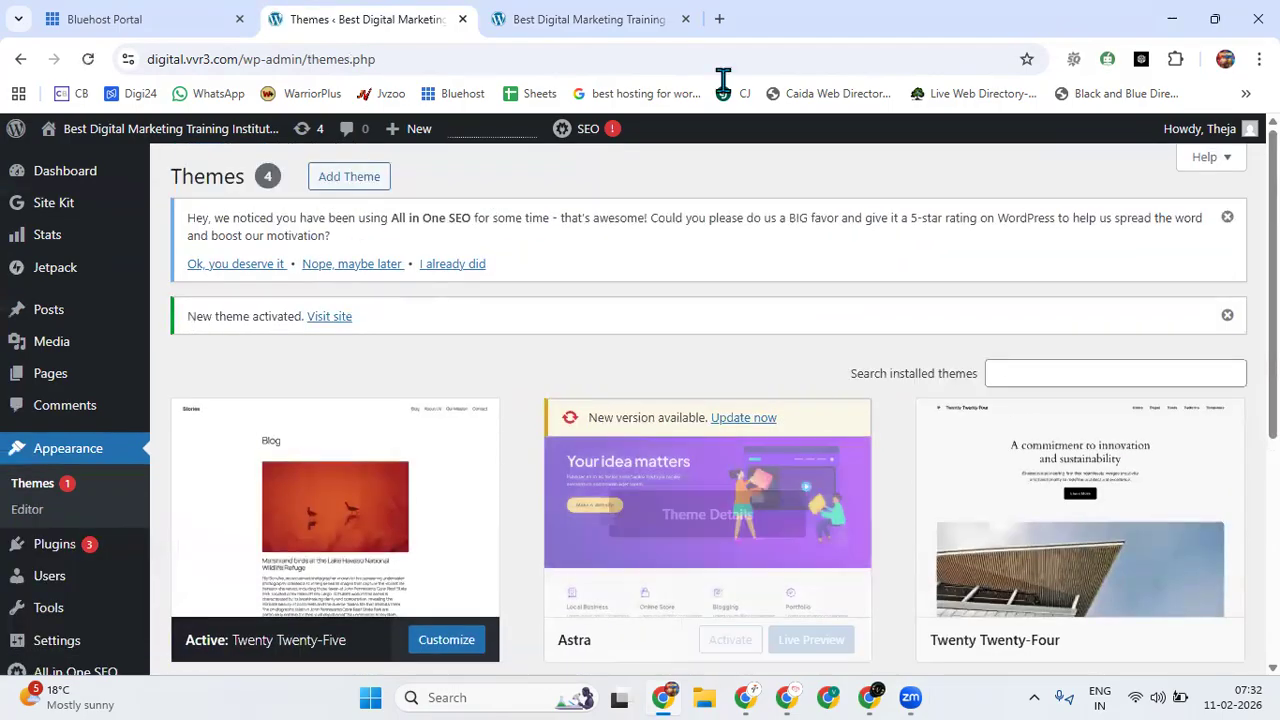
Reload the live homepage, examine how its content appears with the Twenty Twenty-Five theme, and return to the theme management page.
left_click(623, 18)
left_click(88, 59)
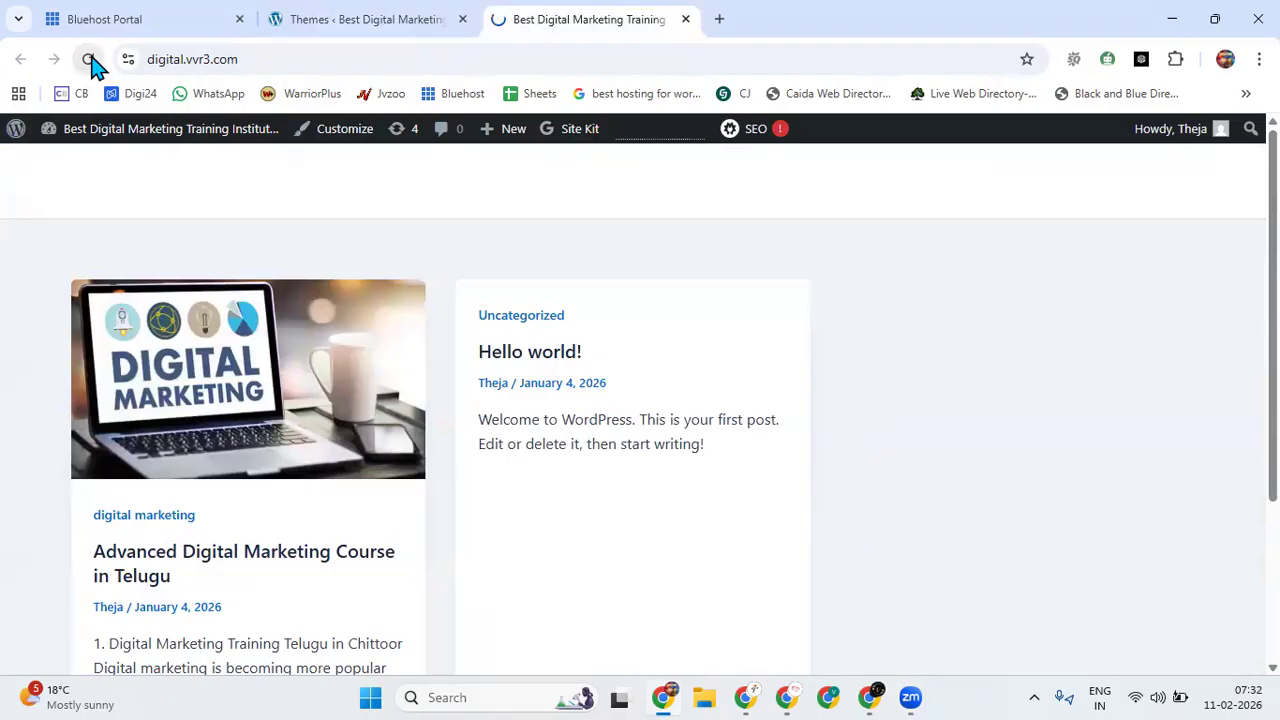
scroll(840, 426, "down", 9)
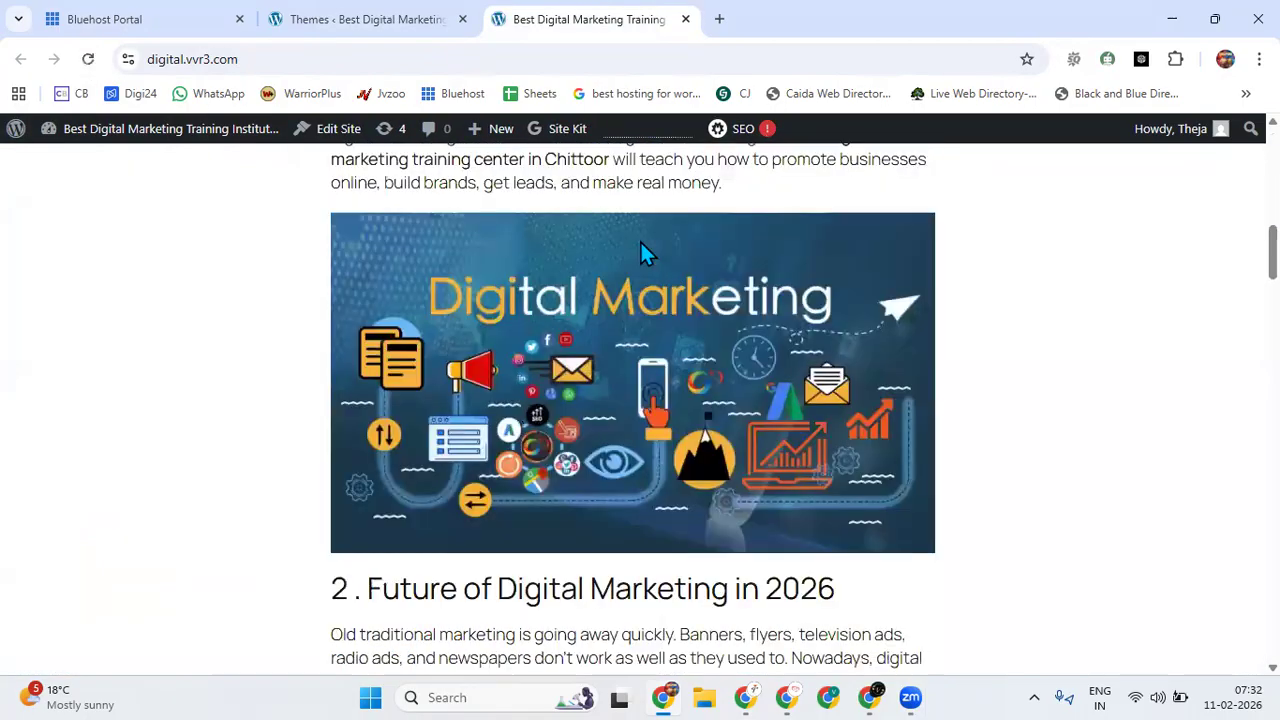
left_click(393, 27)
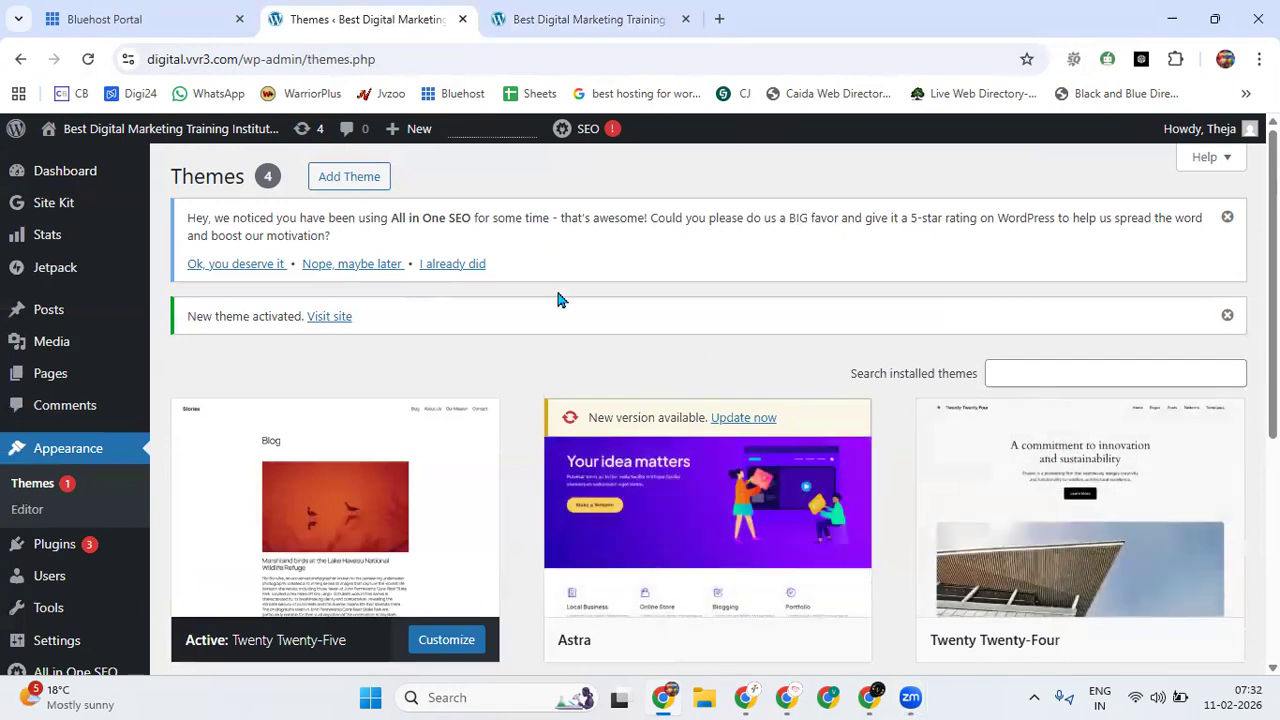
Look at the catalogue for adding new themes and its search field, and return to the installed themes.
left_click(381, 195)
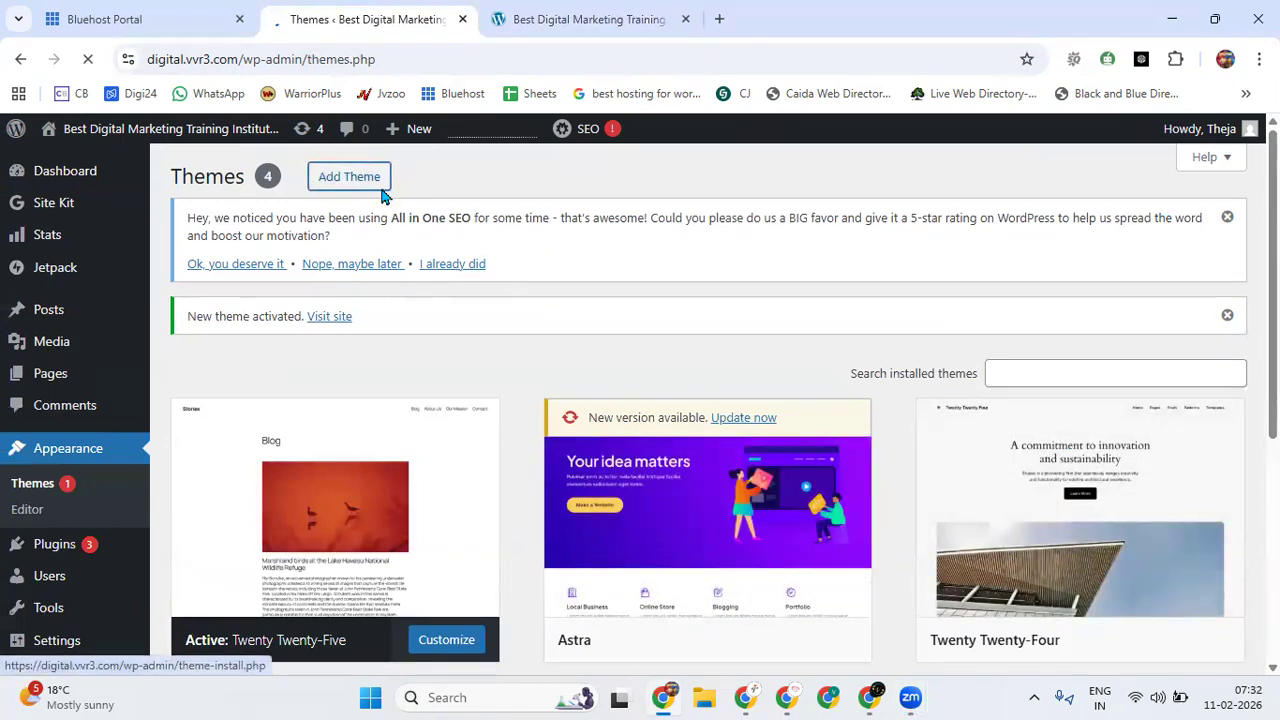
left_click(1030, 332)
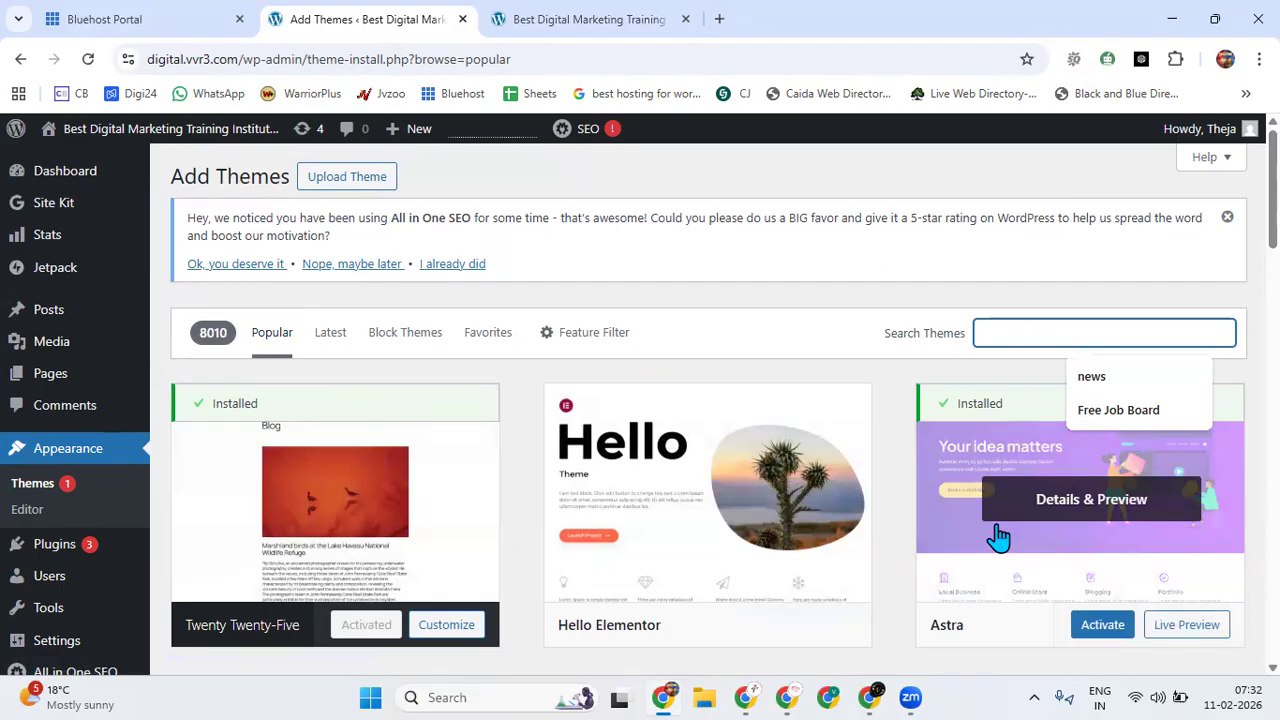
left_click(70, 455)
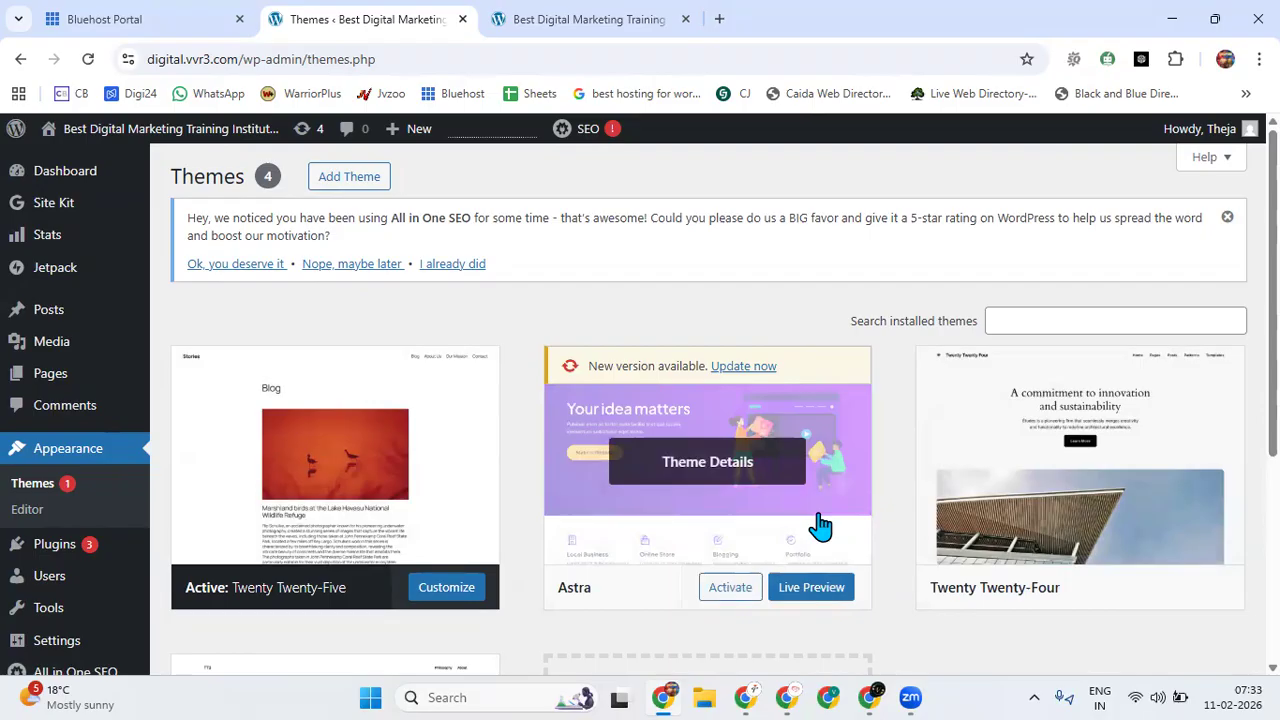
Activate the Astra theme and reload the live homepage to check the design, returning to the theme management page.
left_click(741, 593)
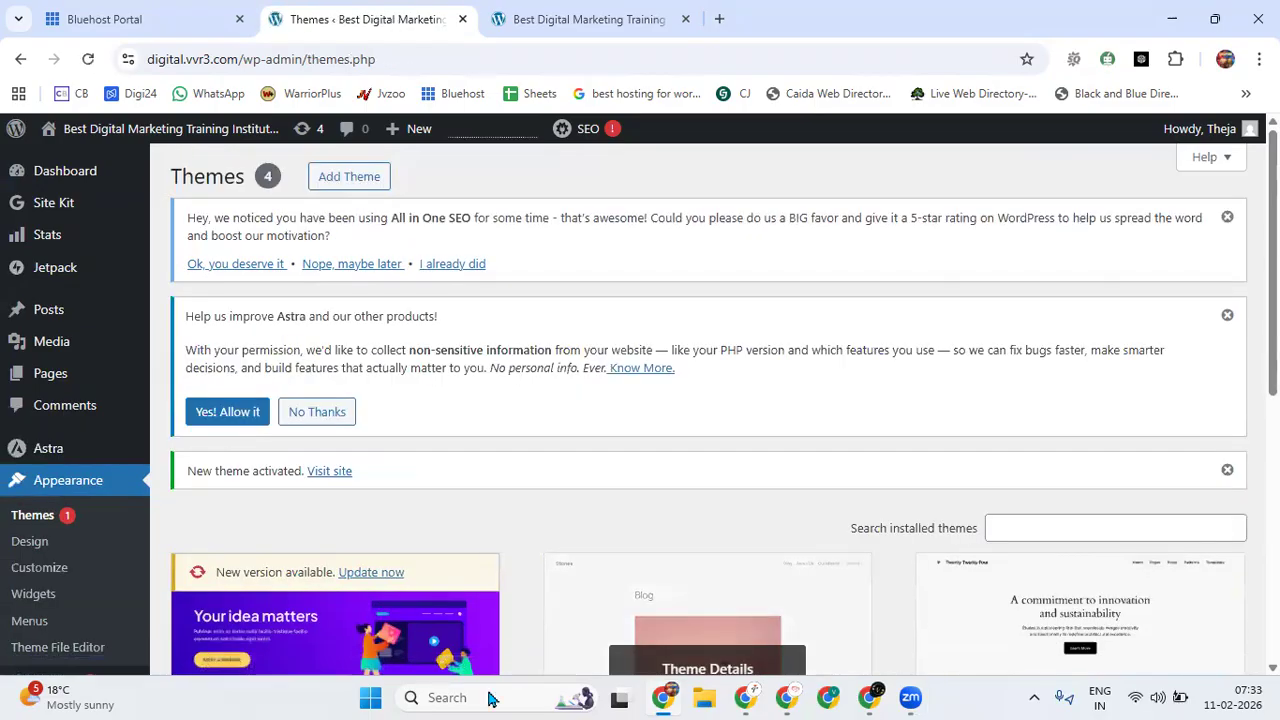
left_click(600, 19)
left_click(88, 60)
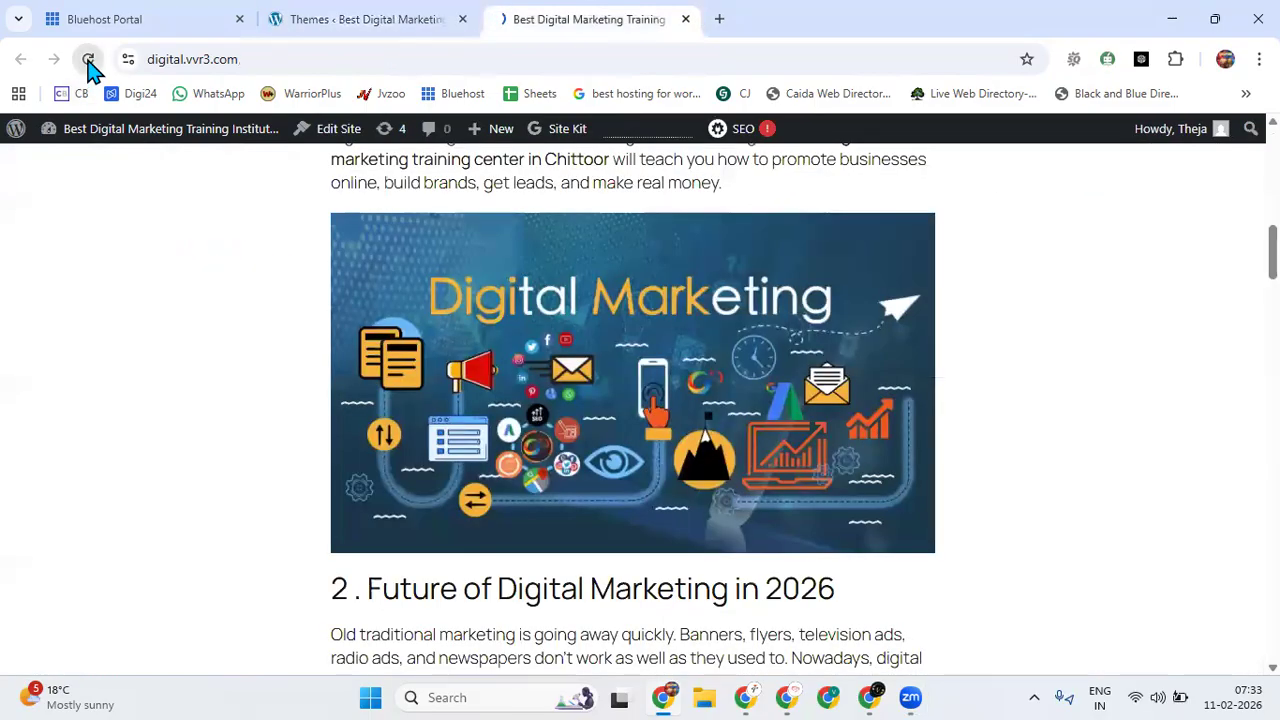
scroll(869, 344, "up", 3)
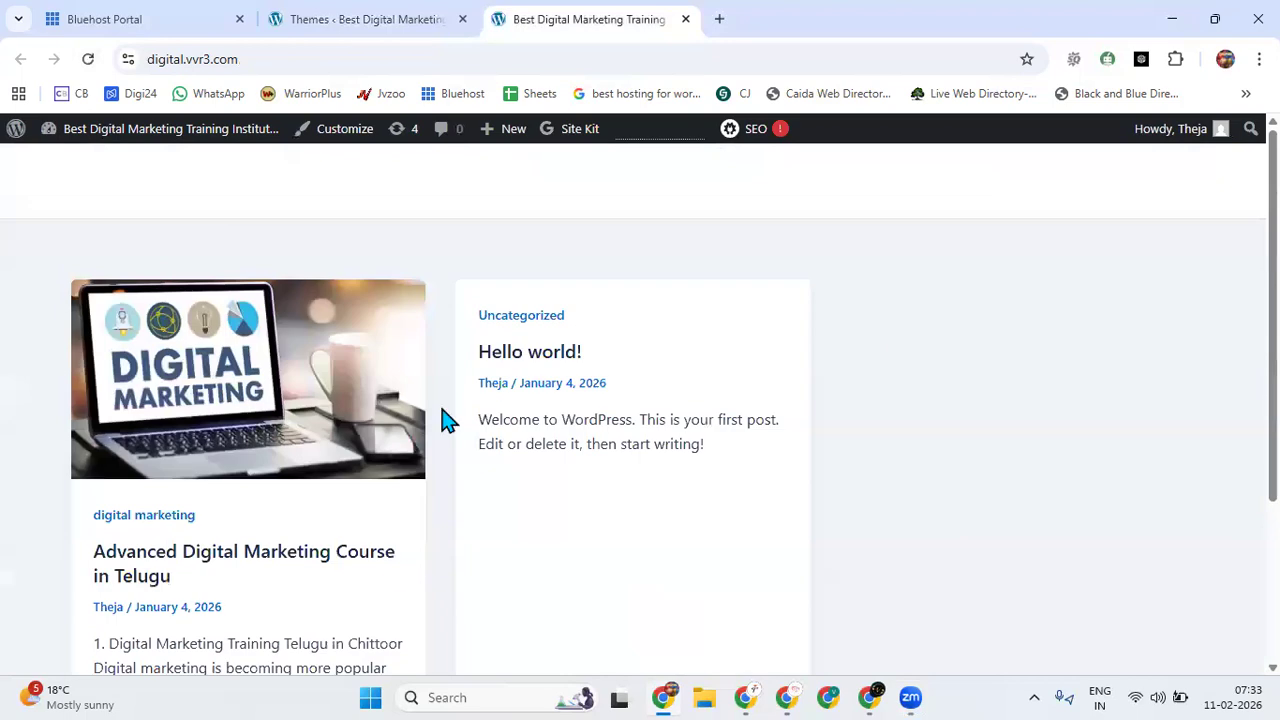
left_click(405, 14)
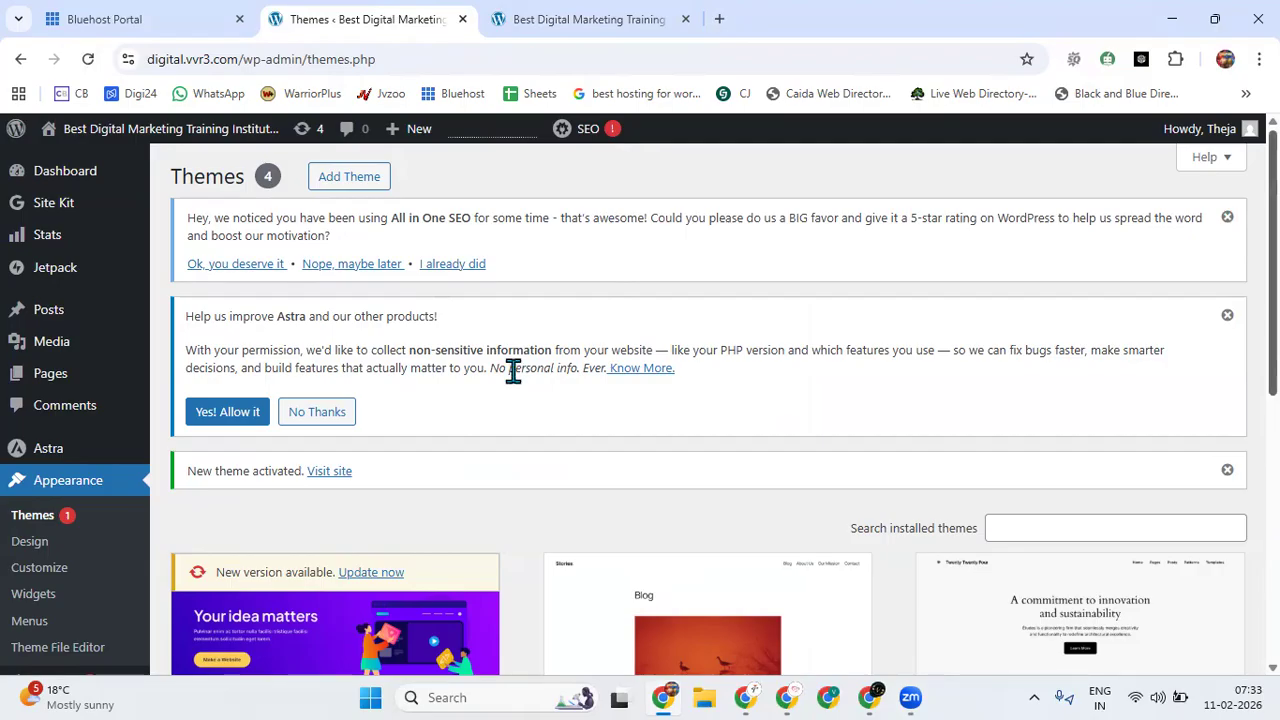
Look over the installed themes and dismiss the All in One SEO review request and the Astra data-collection notice.
scroll(513, 371, "down", 1)
scroll(513, 371, "down", 5)
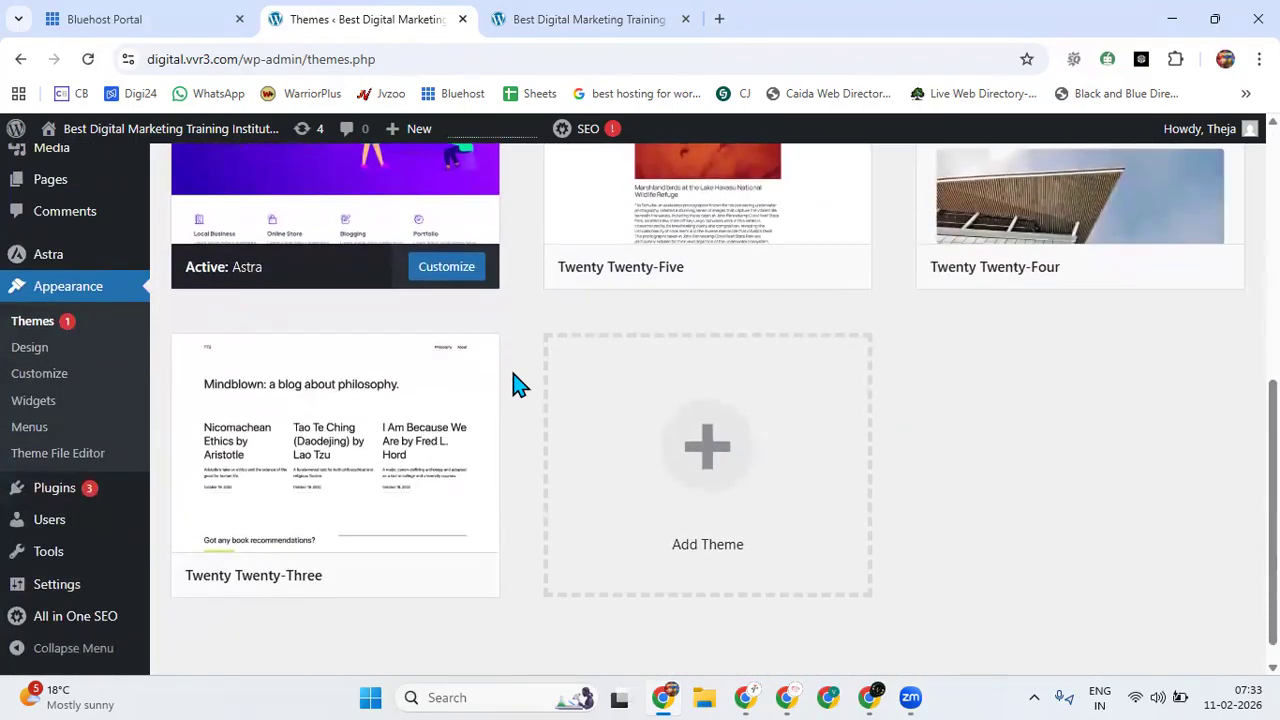
scroll(517, 383, "down", 1)
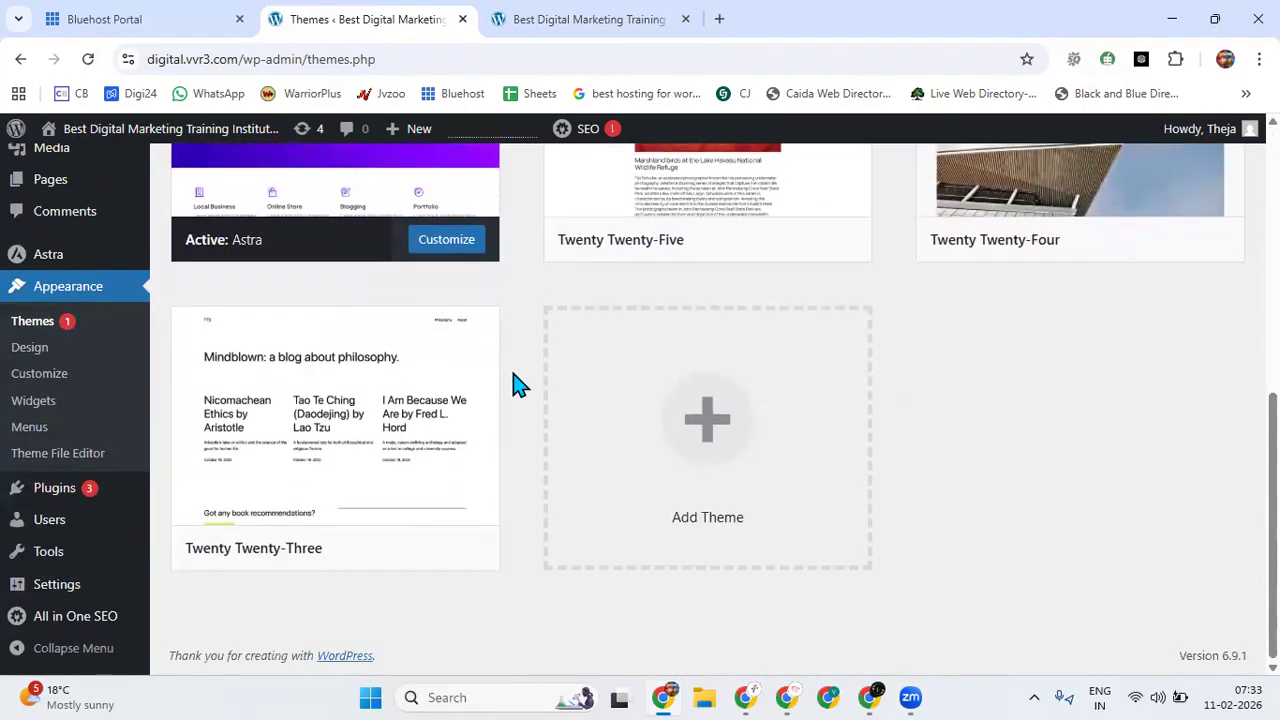
scroll(515, 381, "up", 3)
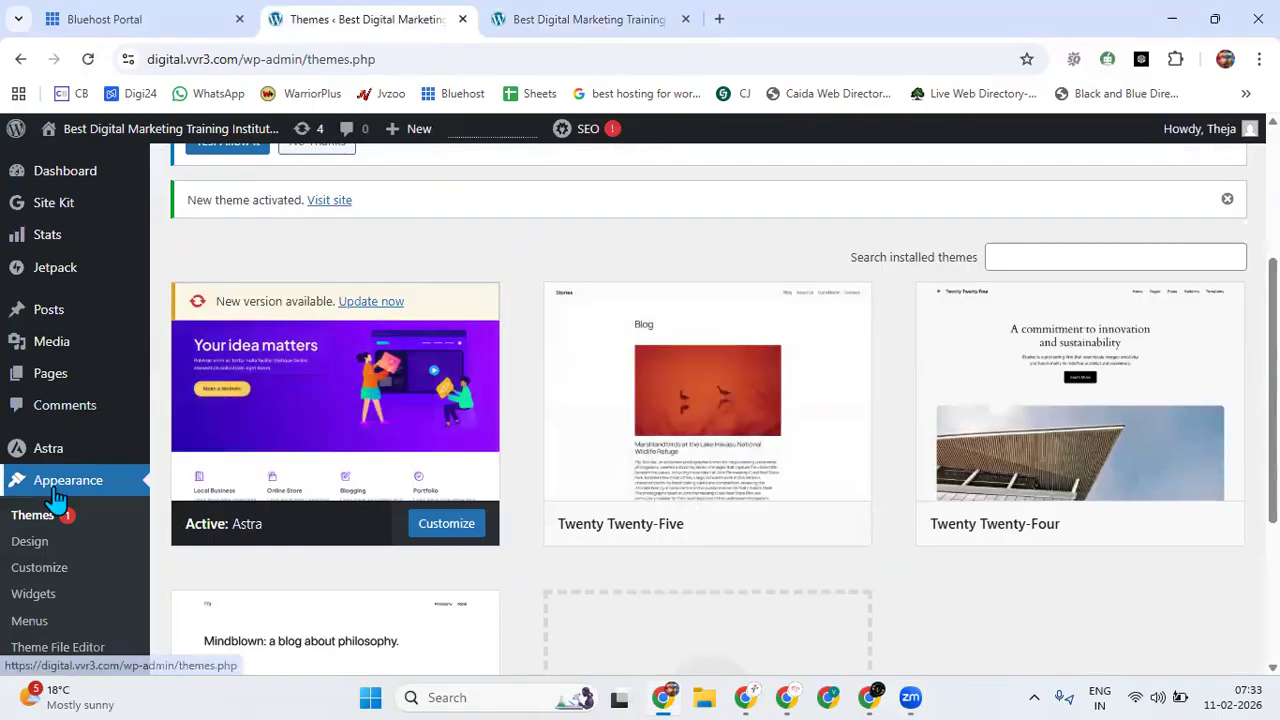
scroll(58, 530, "down", 2)
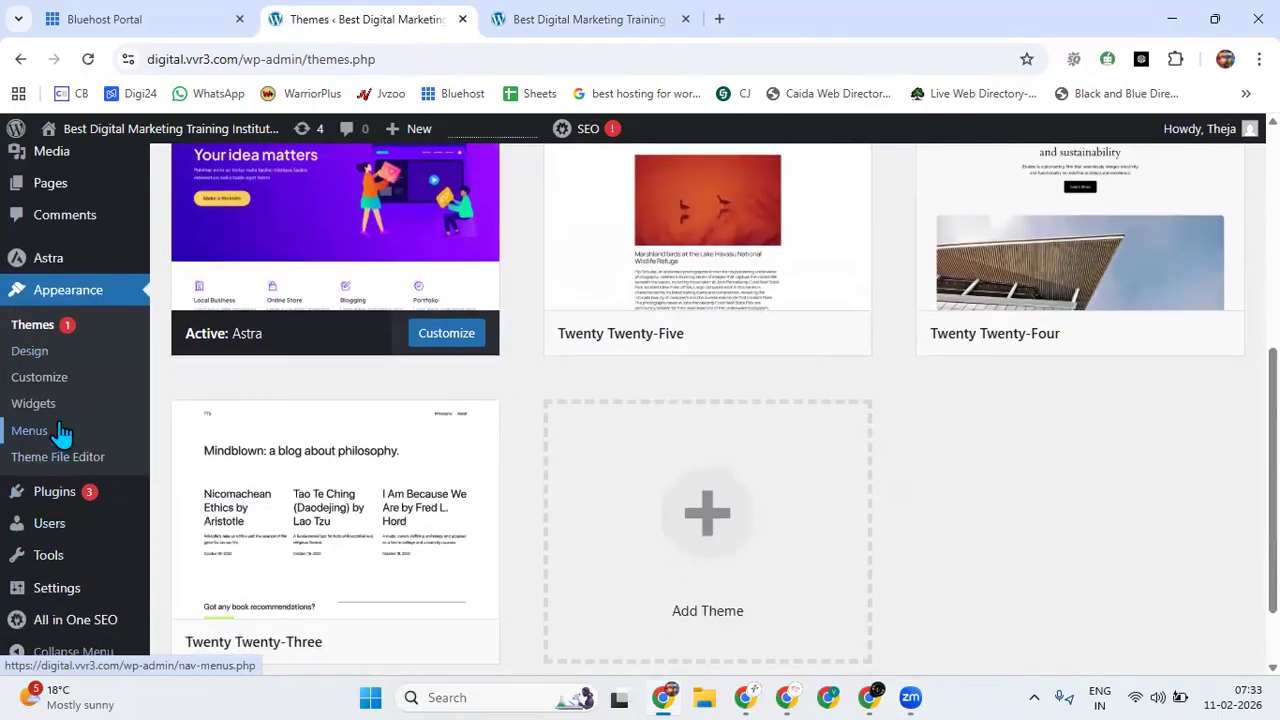
scroll(100, 450, "up", 5)
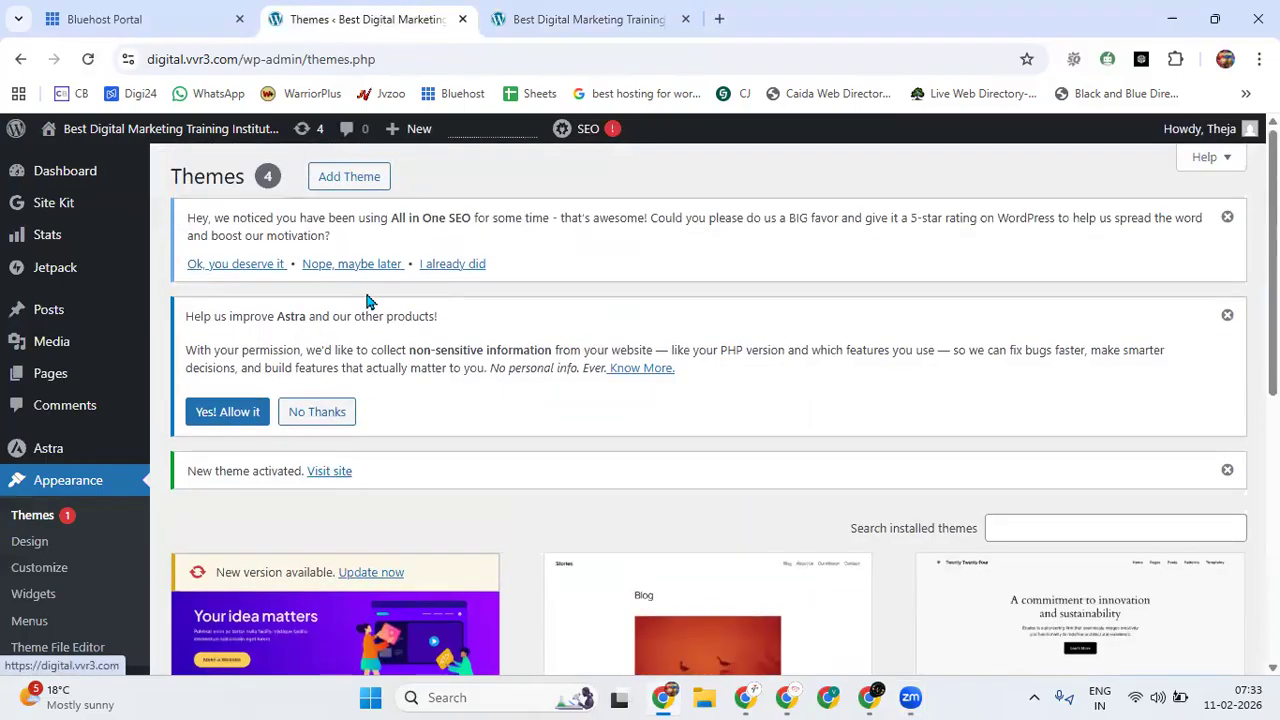
left_click(1227, 218)
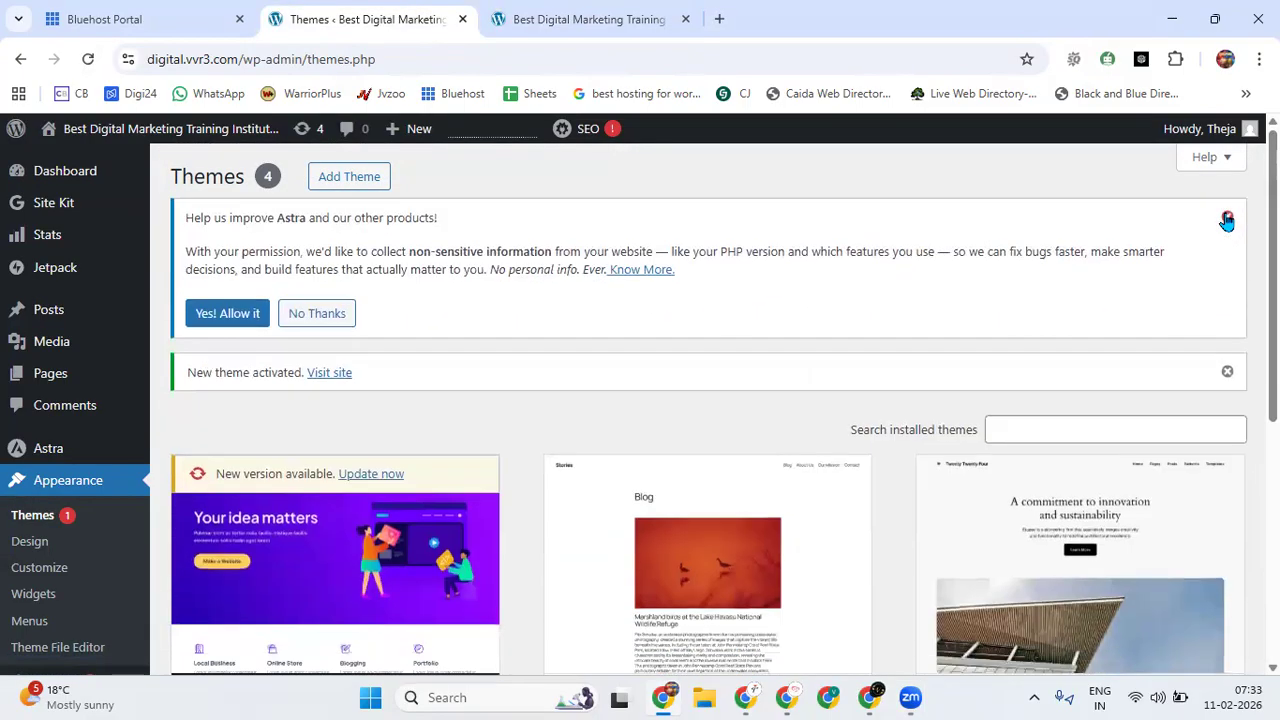
left_click(1225, 225)
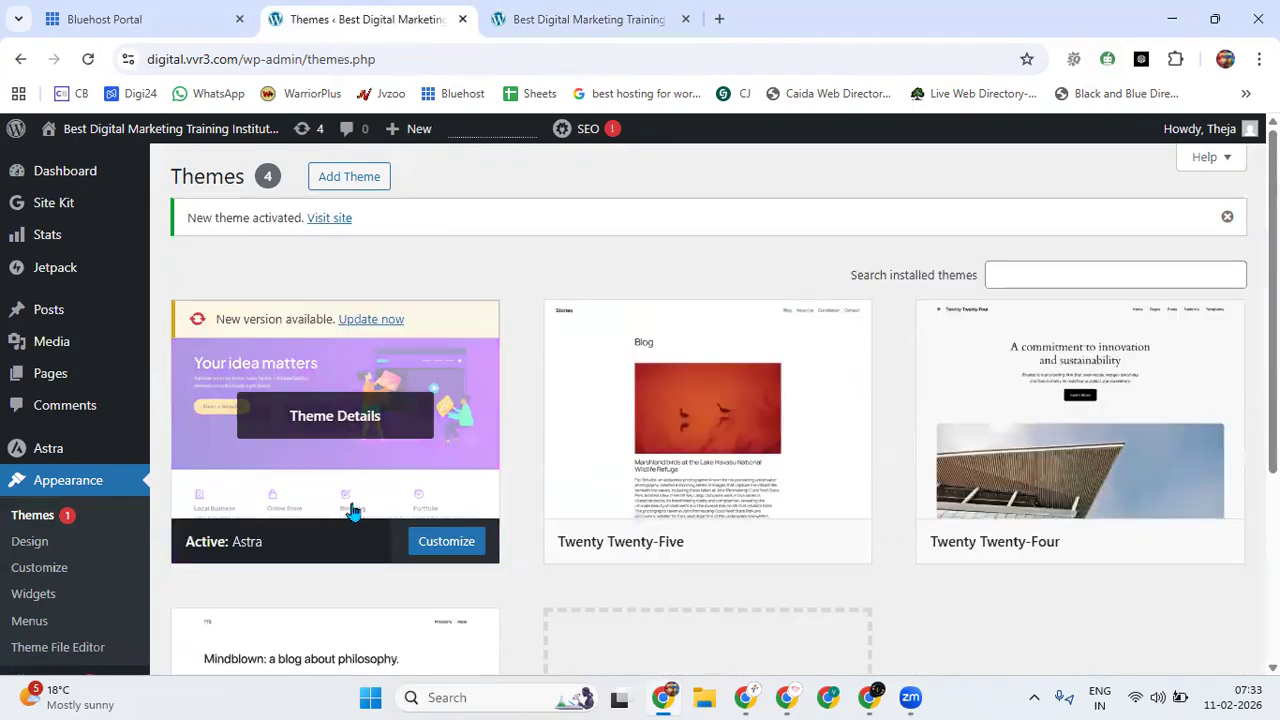
left_click(1031, 285)
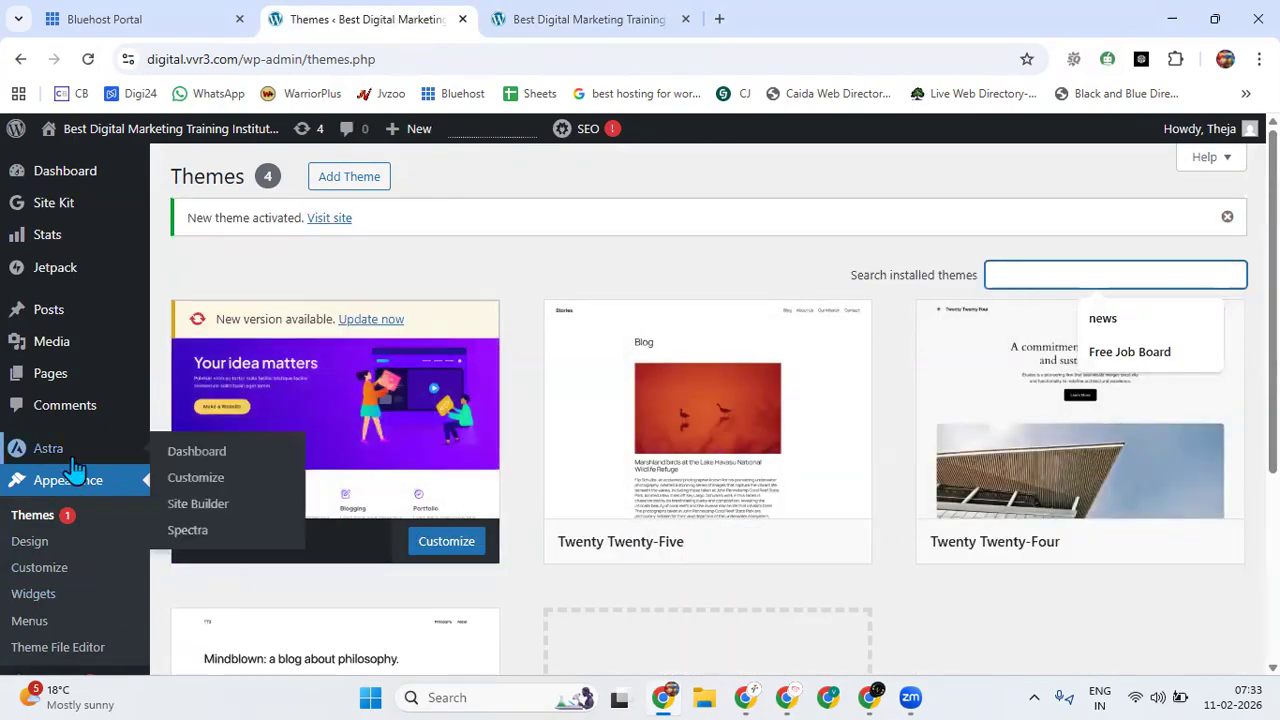
Open the Astra theme's own dashboard.
mouse_move(70, 455)
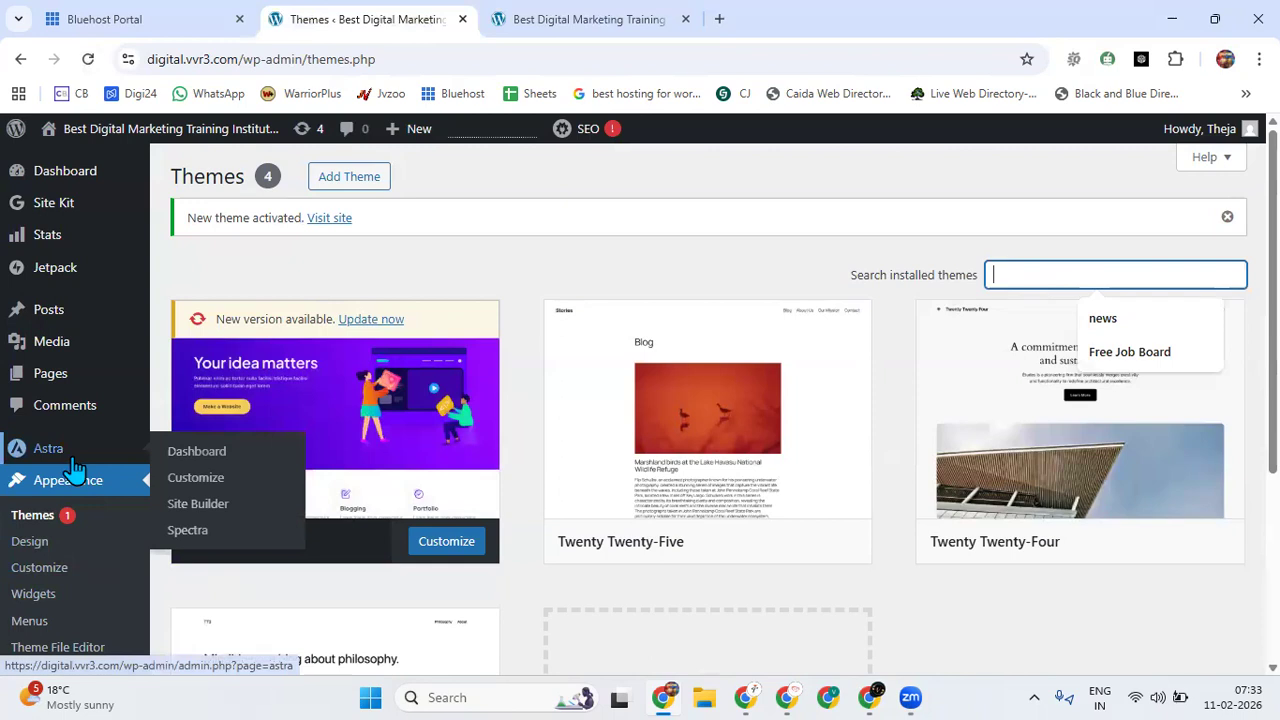
left_click(208, 458)
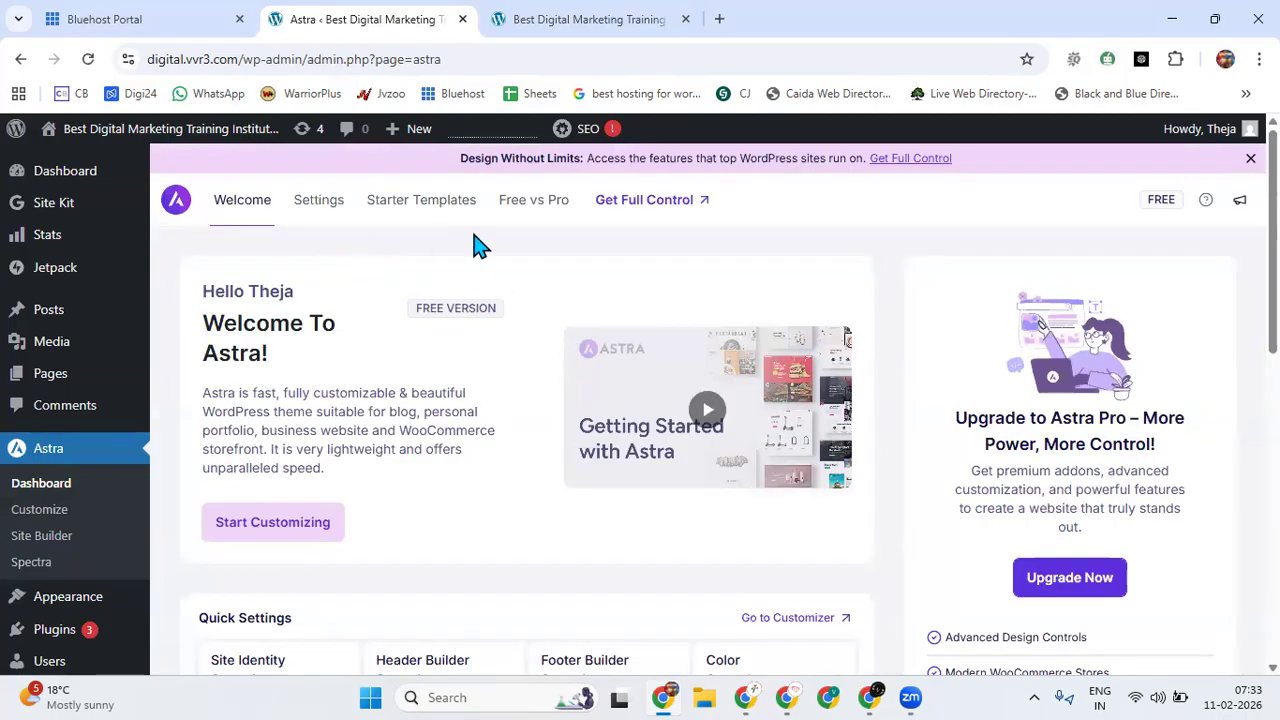
left_click(44, 458)
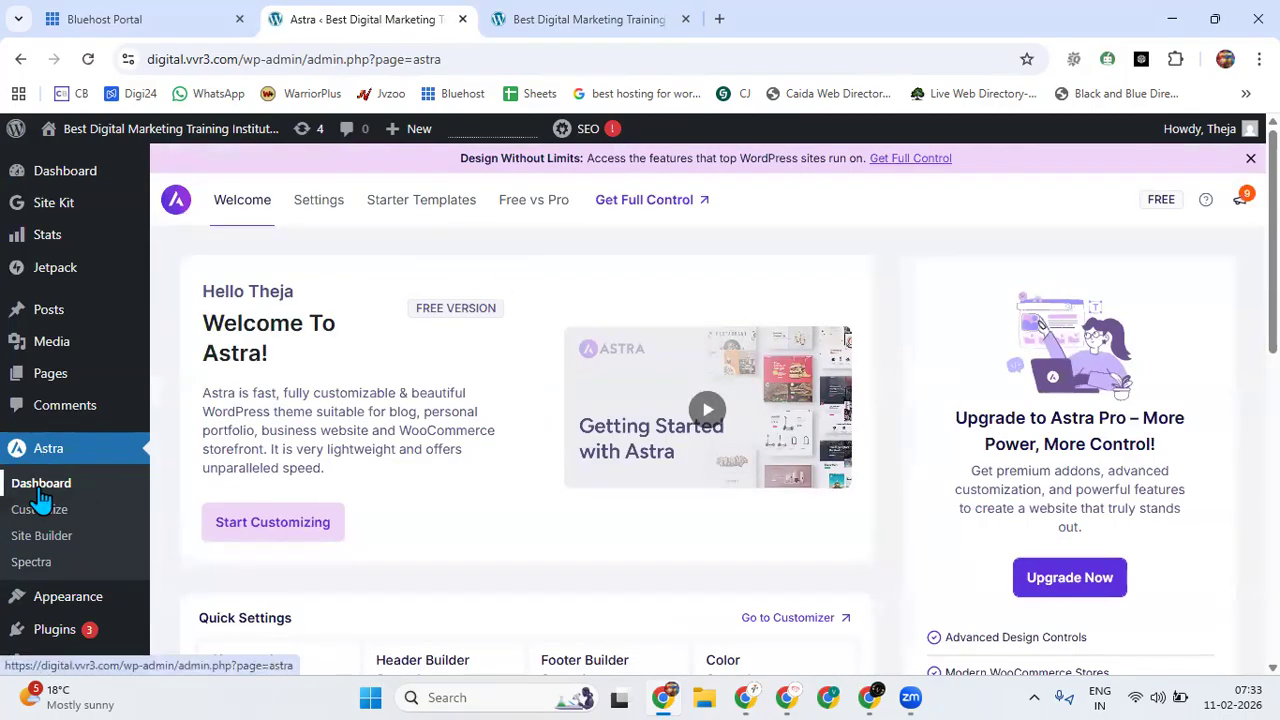
Open Astra's Starter Templates section, look through its overview and start building a website.
left_click(404, 208)
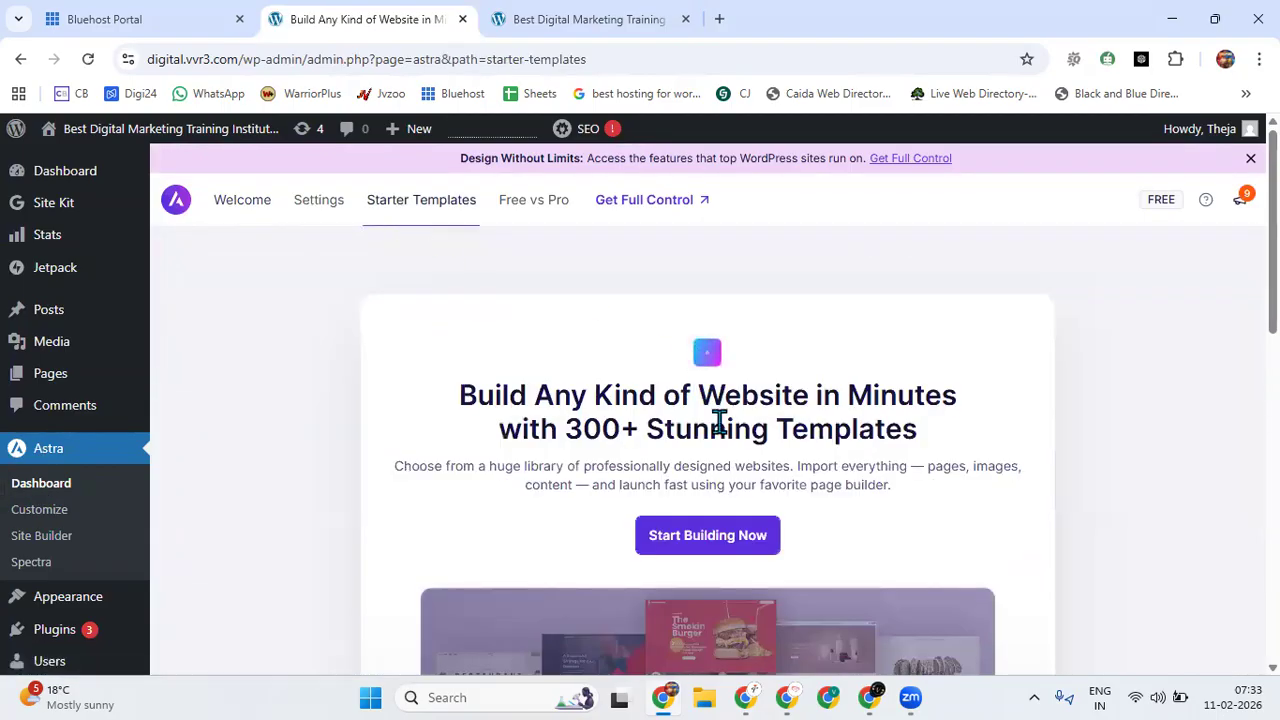
scroll(717, 420, "down", 5)
scroll(720, 432, "down", 5)
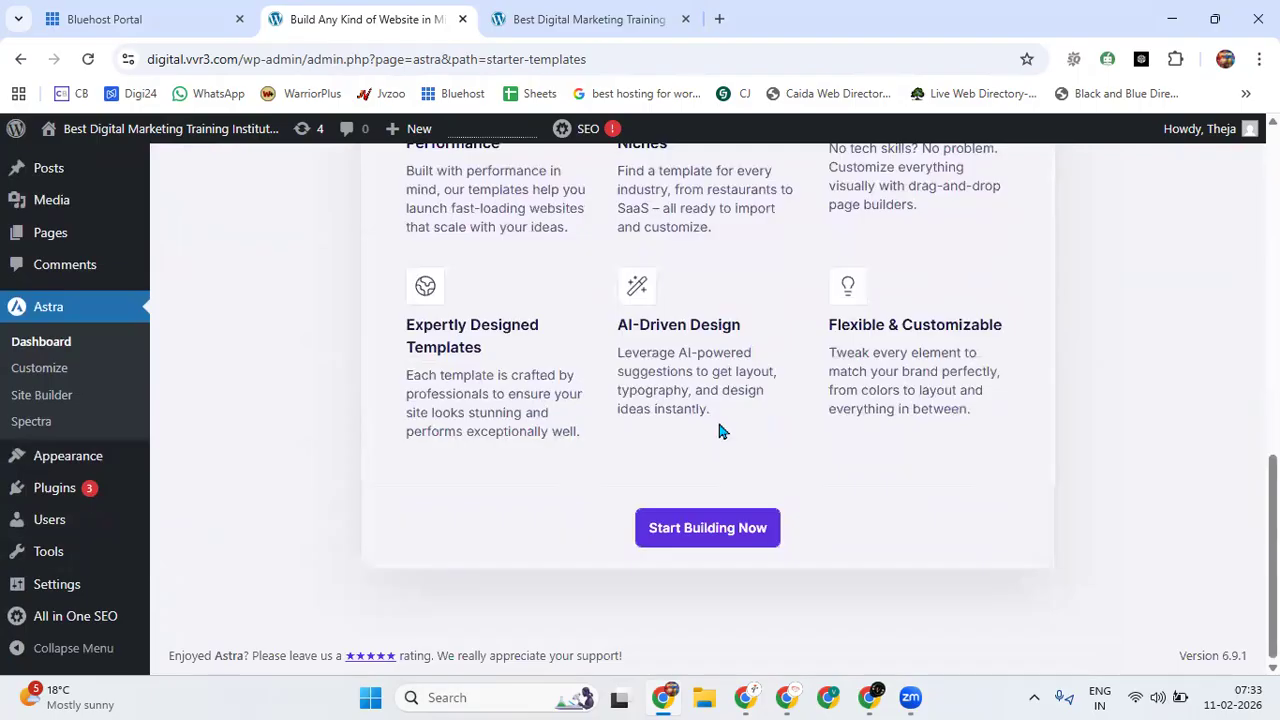
scroll(720, 430, "up", 10)
left_click(702, 535)
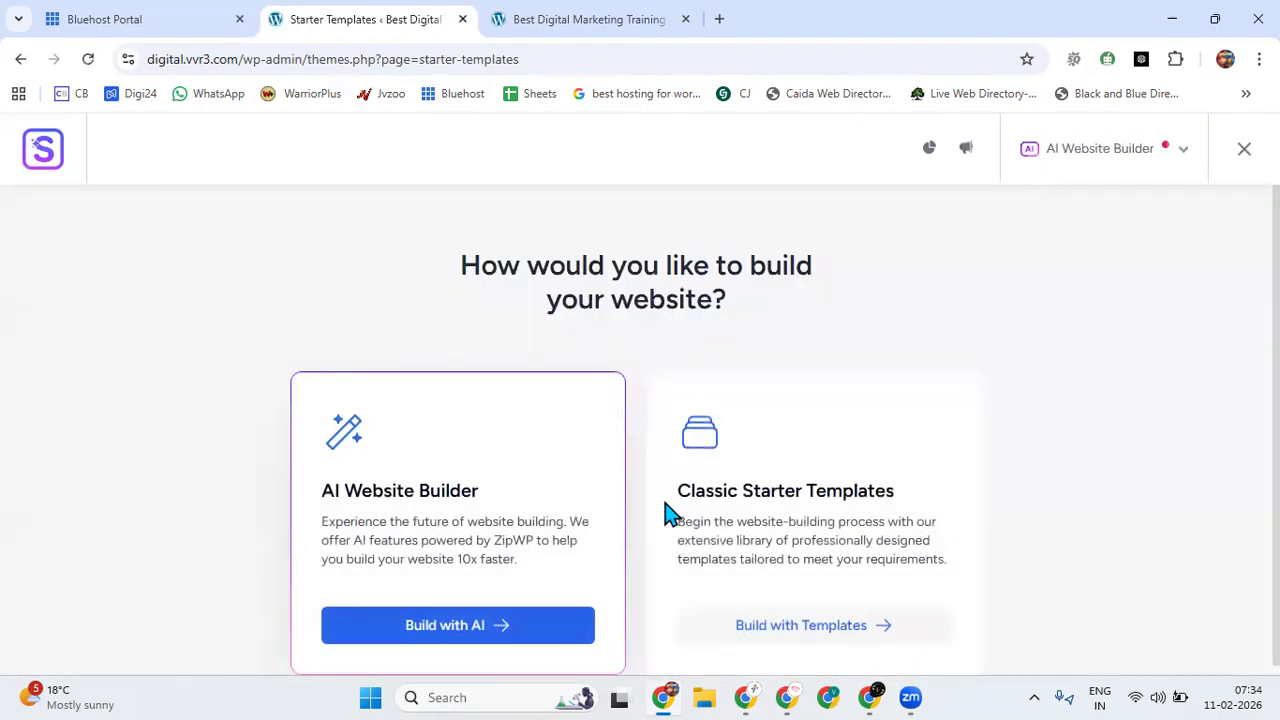
Choose to build with Classic Starter Templates and select Elementor as the page builder.
scroll(665, 514, "down", 1)
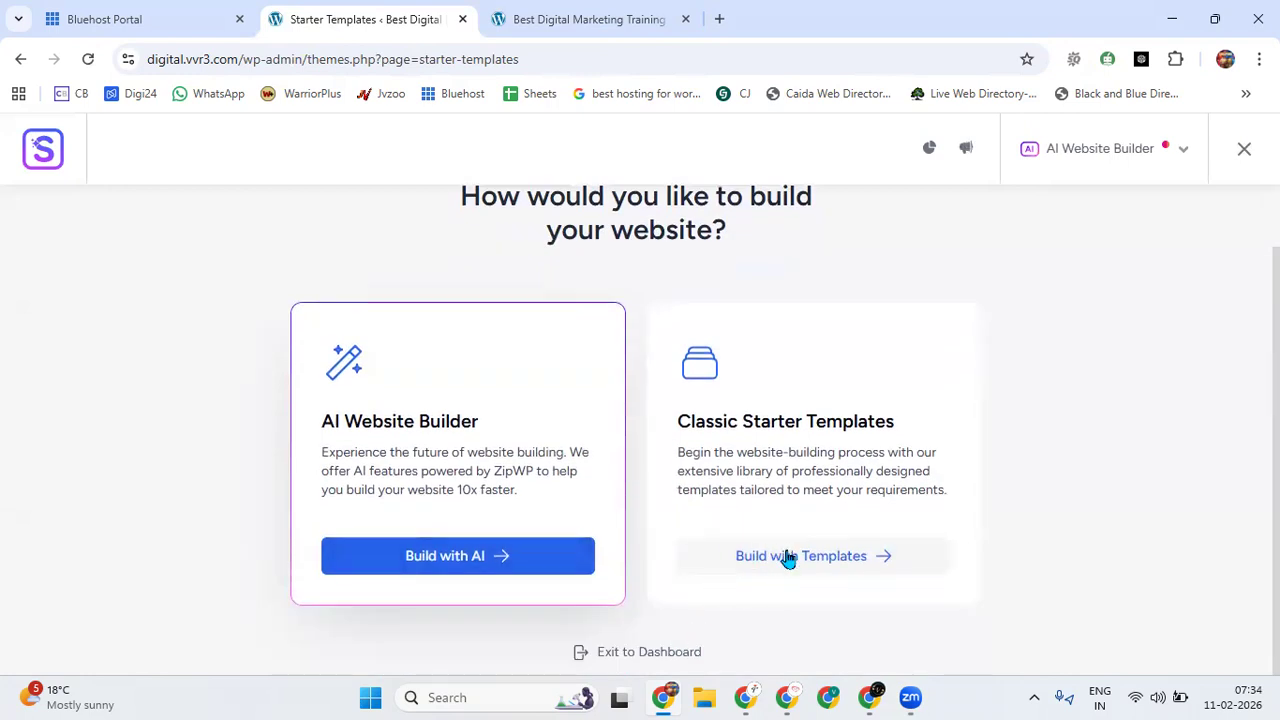
left_click(797, 558)
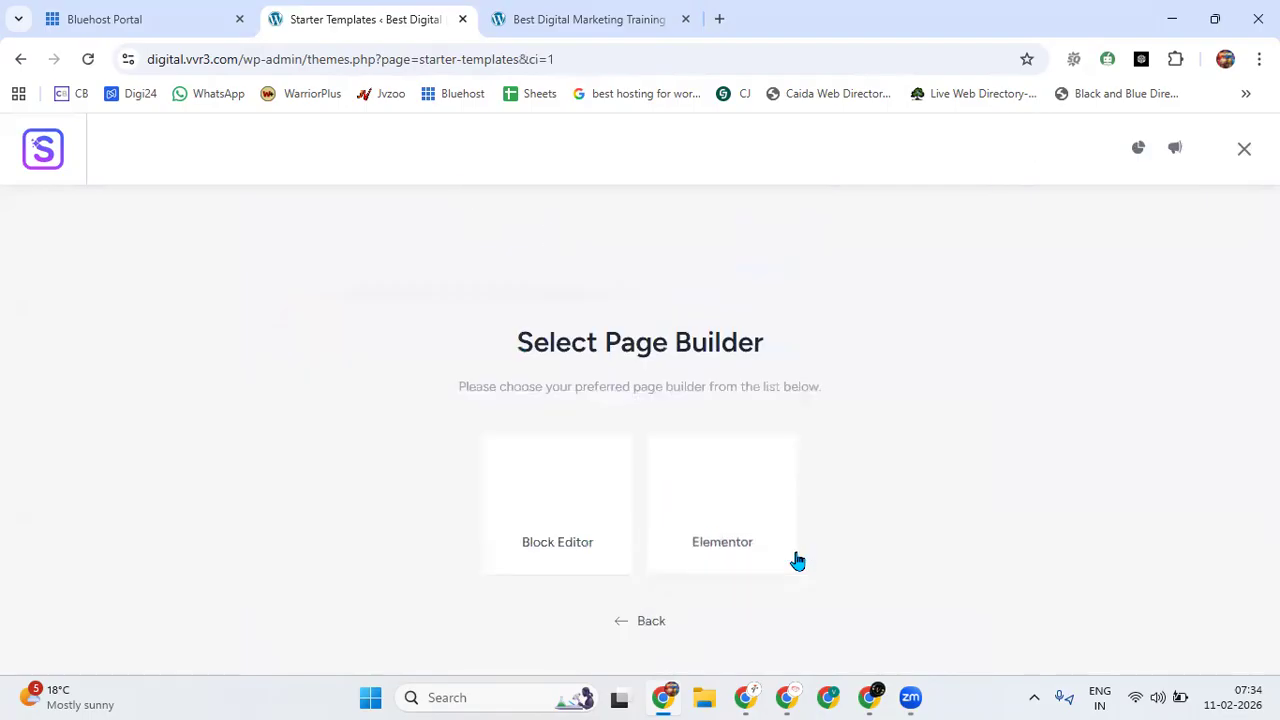
left_click(737, 497)
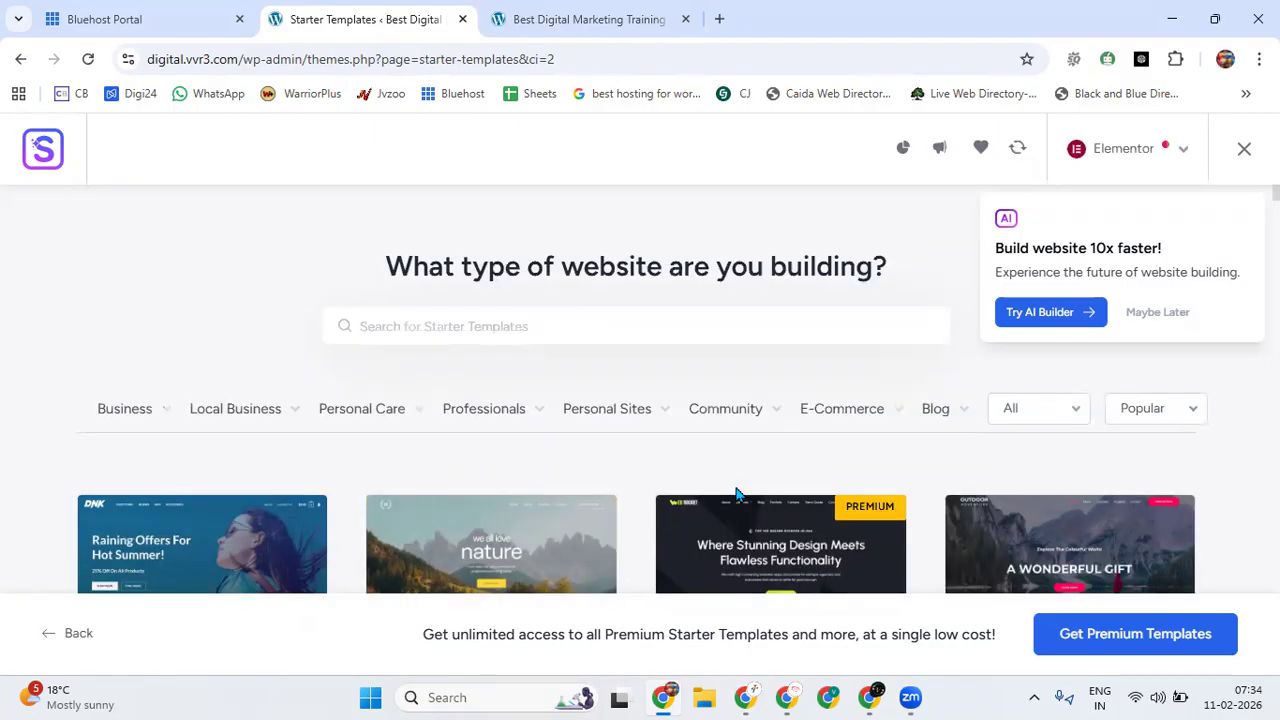
Dismiss the AI website builder offer and filter the starter templates by the Restaurant category under Business.
scroll(545, 448, "down", 5)
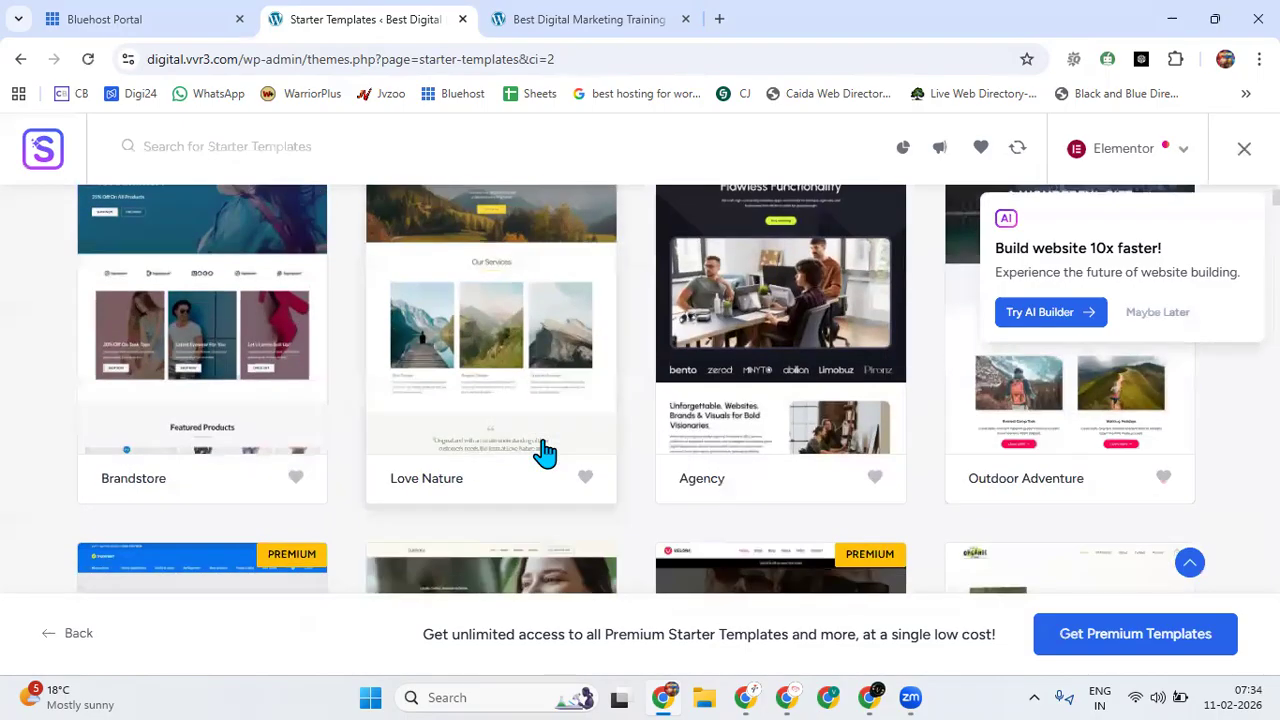
scroll(545, 448, "up", 5)
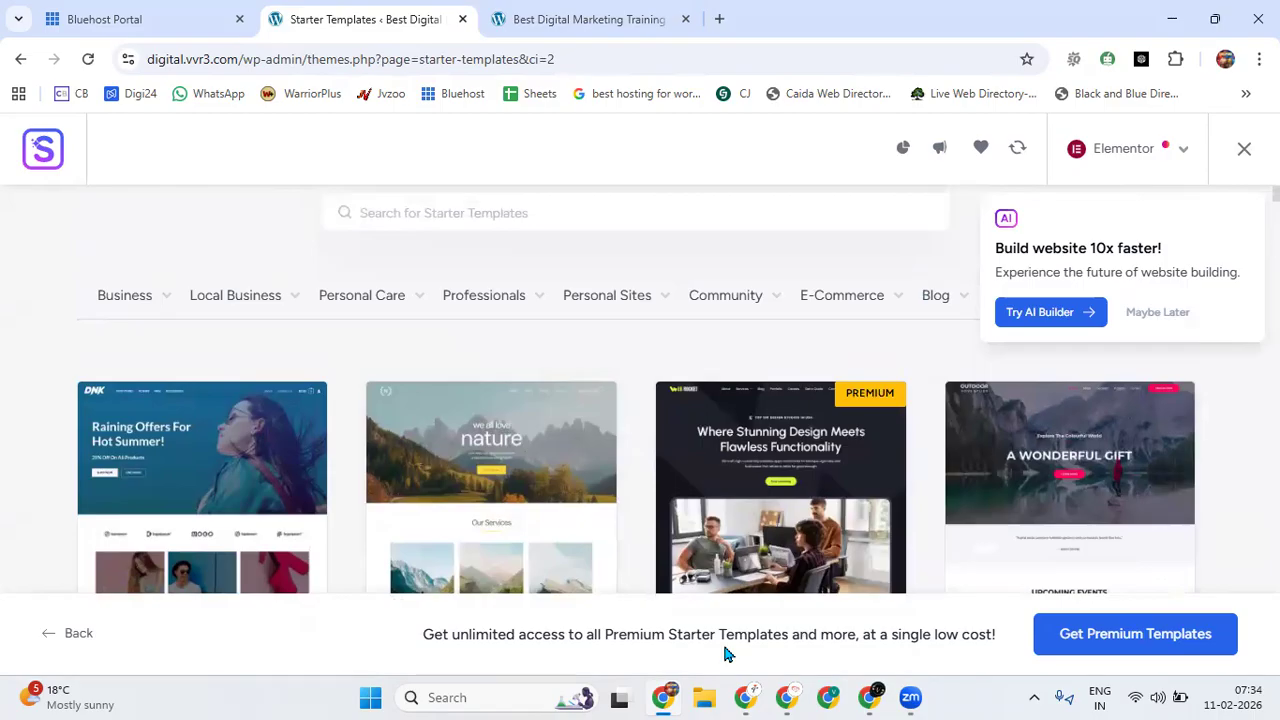
left_click(1180, 316)
scroll(510, 430, "down", 1)
left_click(137, 263)
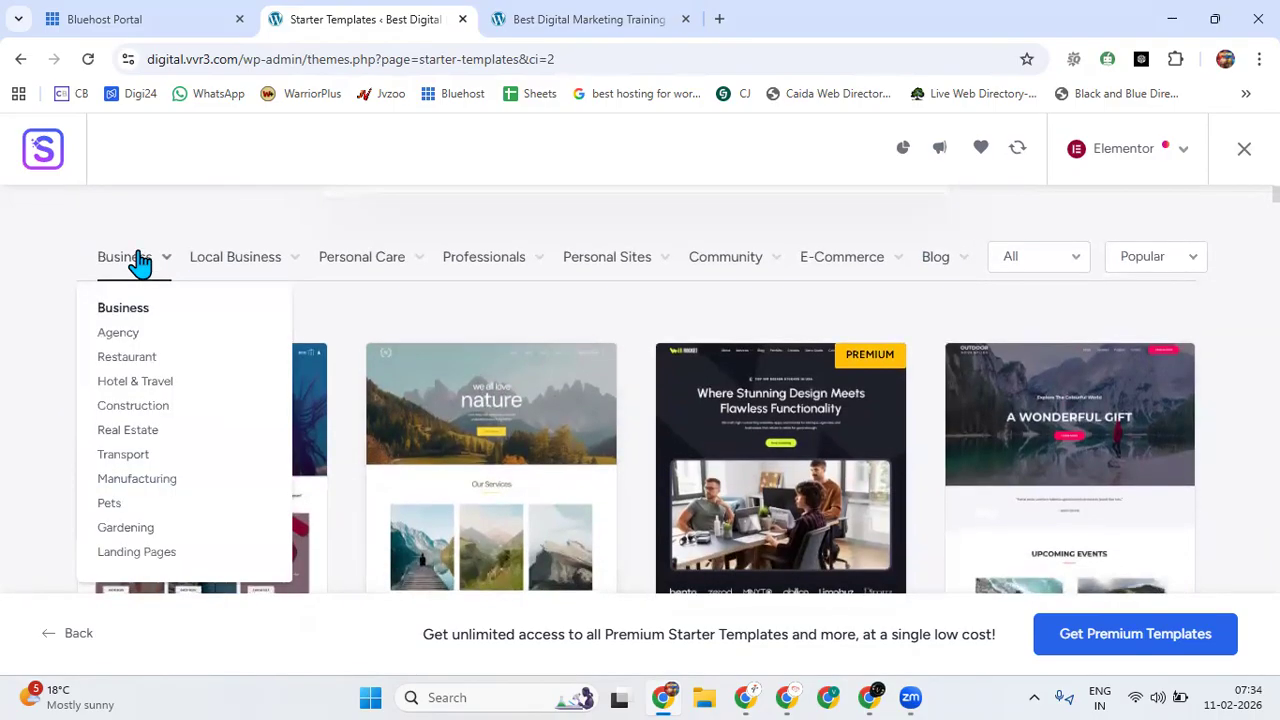
left_click(116, 358)
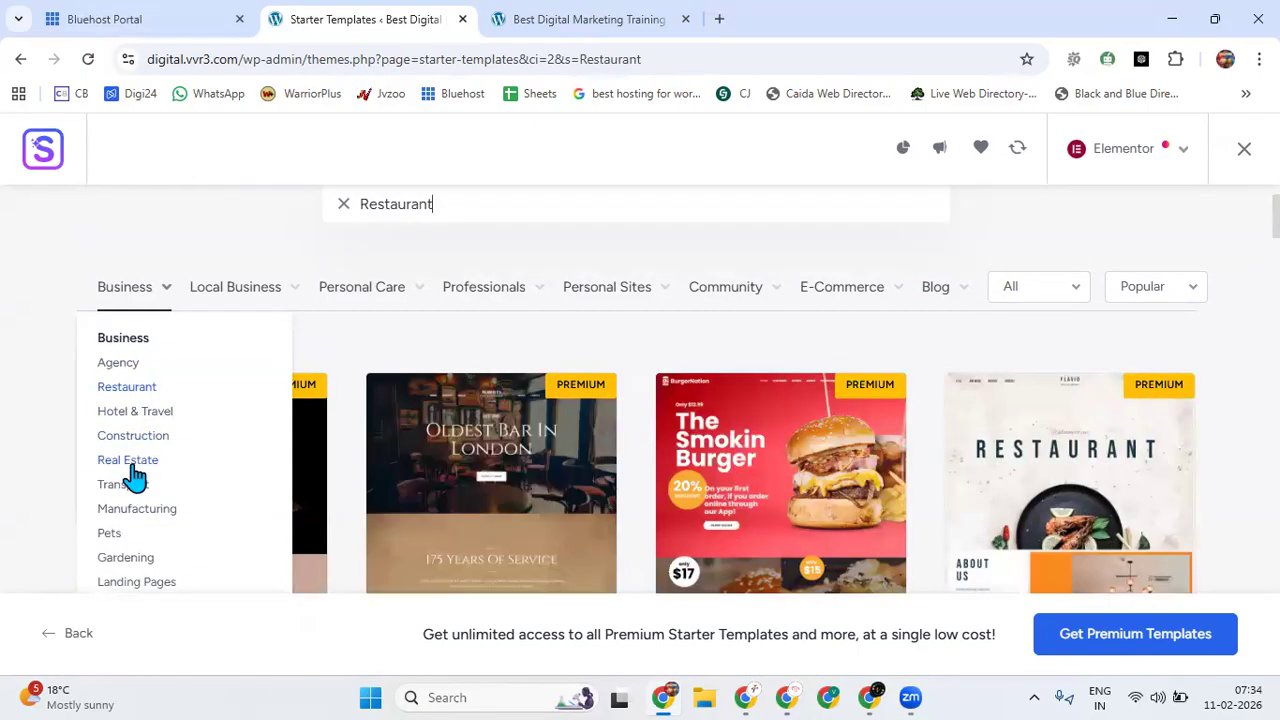
Look through the Local Business, Personal Care and Professionals categories and the Restaurant templates.
mouse_move(240, 291)
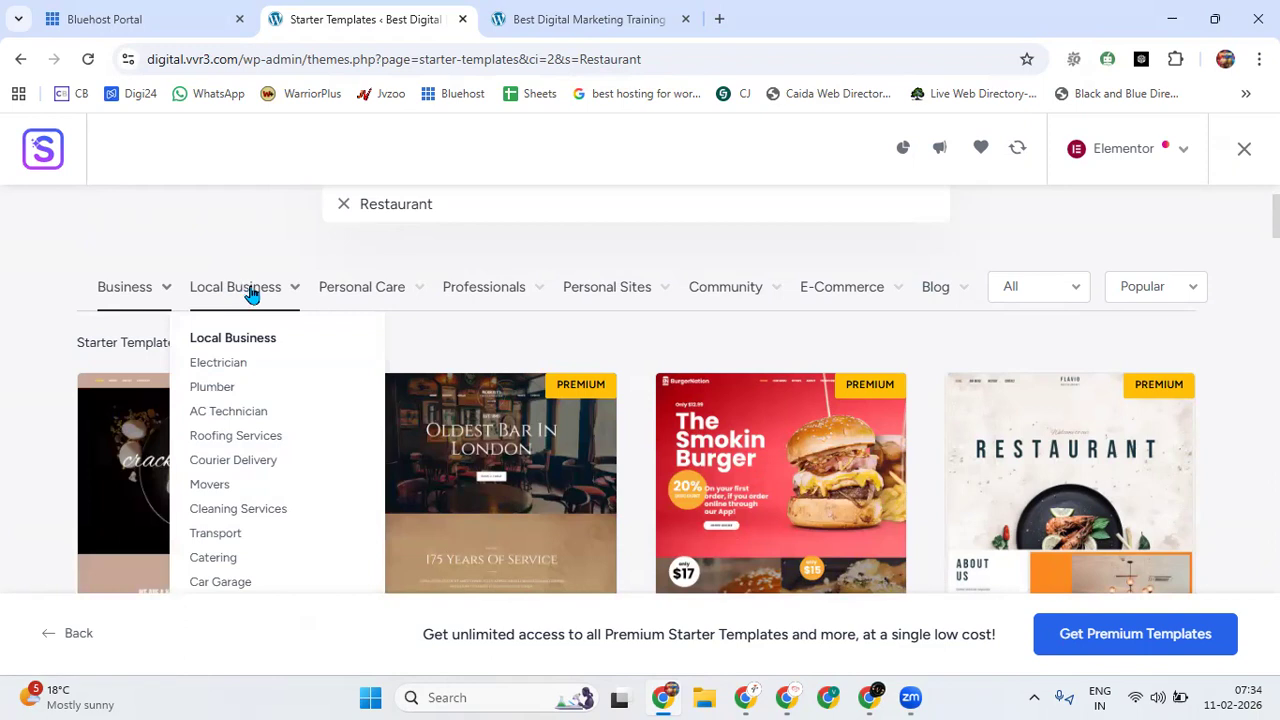
mouse_move(350, 291)
mouse_move(483, 302)
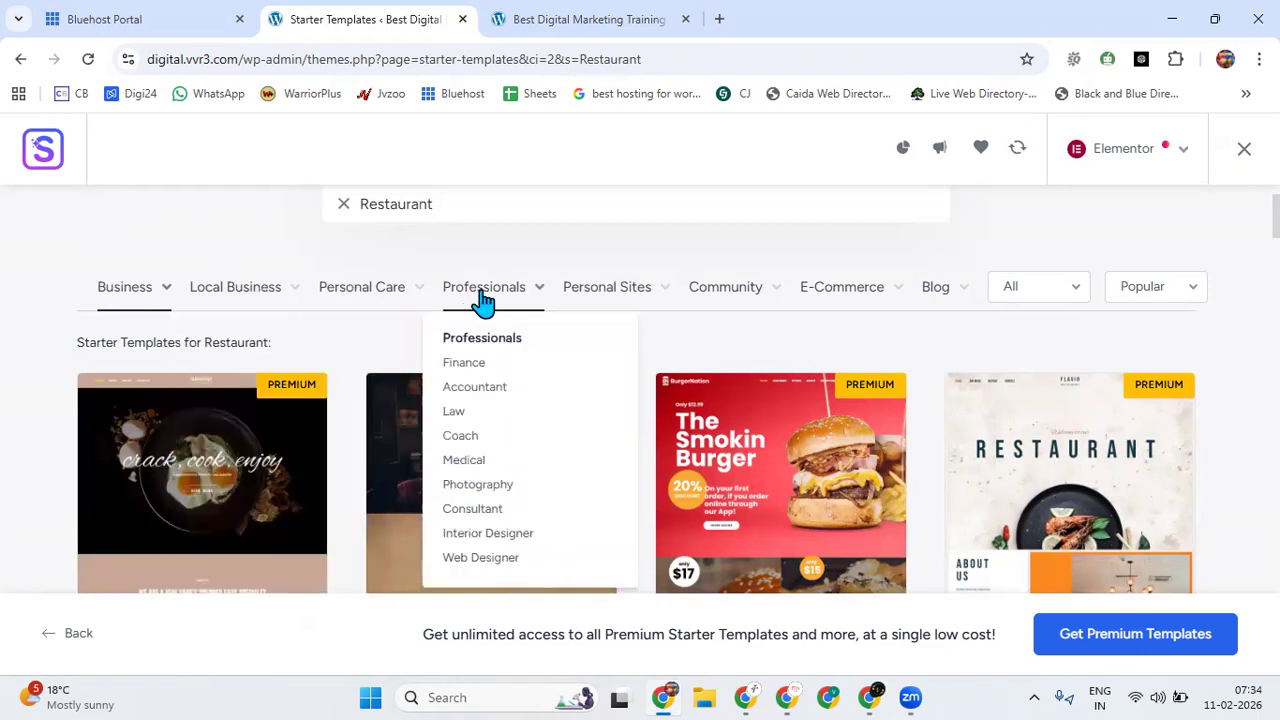
mouse_move(310, 364)
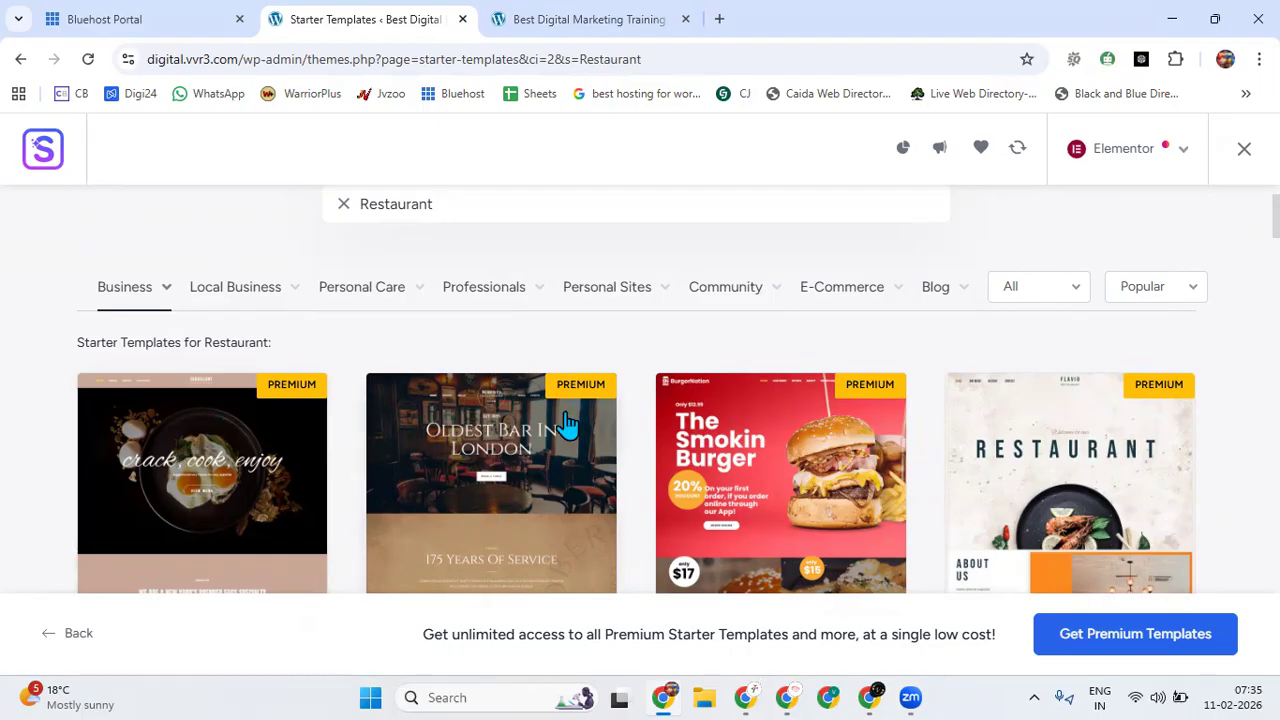
scroll(566, 422, "down", 5)
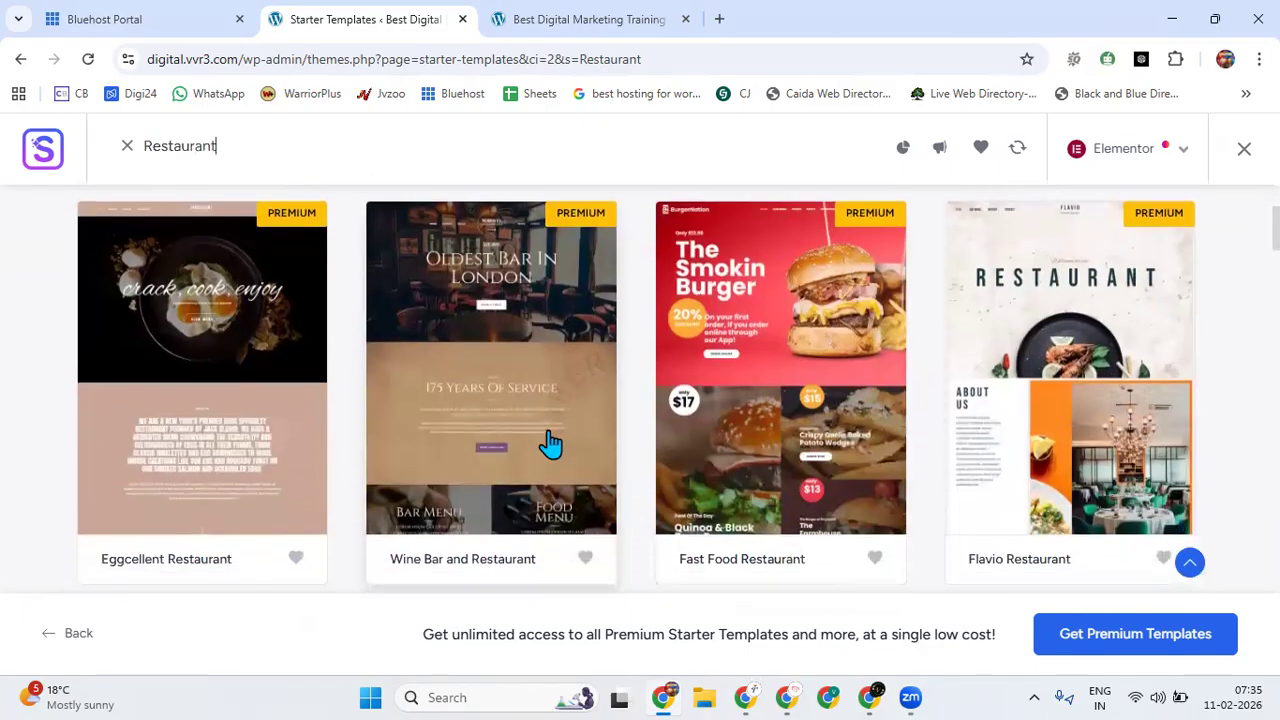
scroll(497, 477, "up", 6)
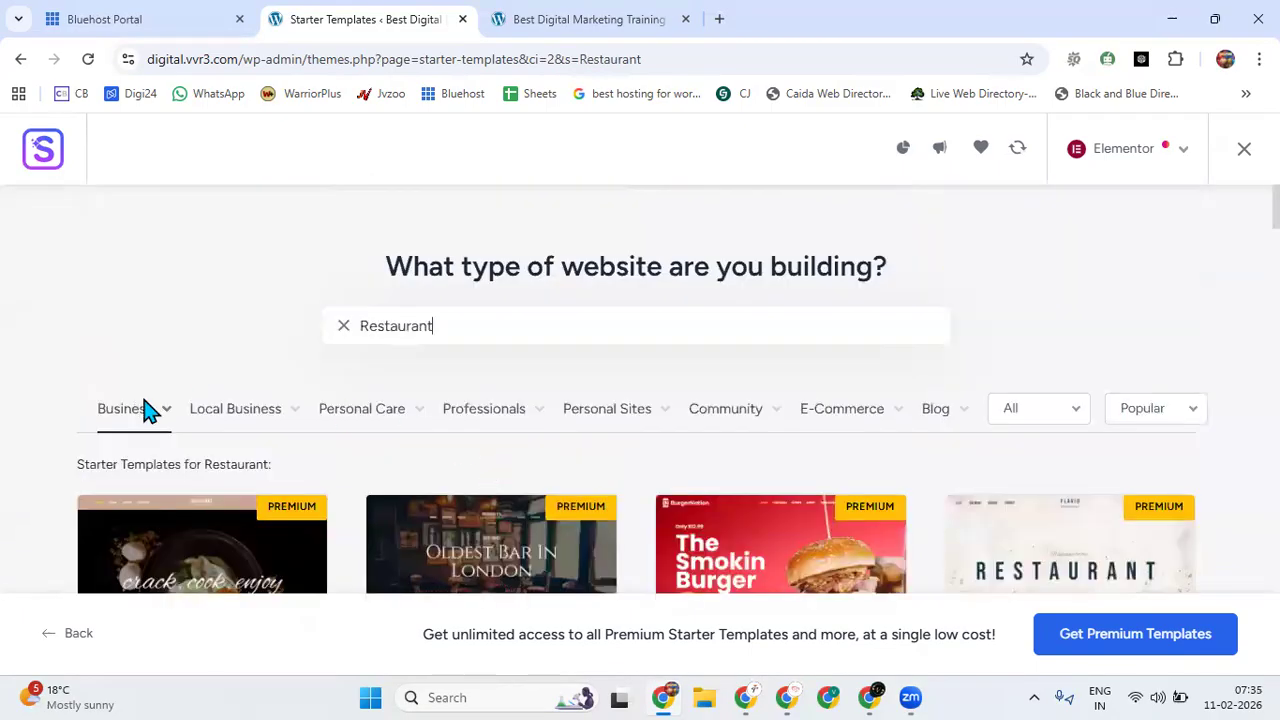
Show the Agency templates from the Business category and switch the filter back to Restaurant.
scroll(145, 410, "down", 2)
mouse_move(160, 270)
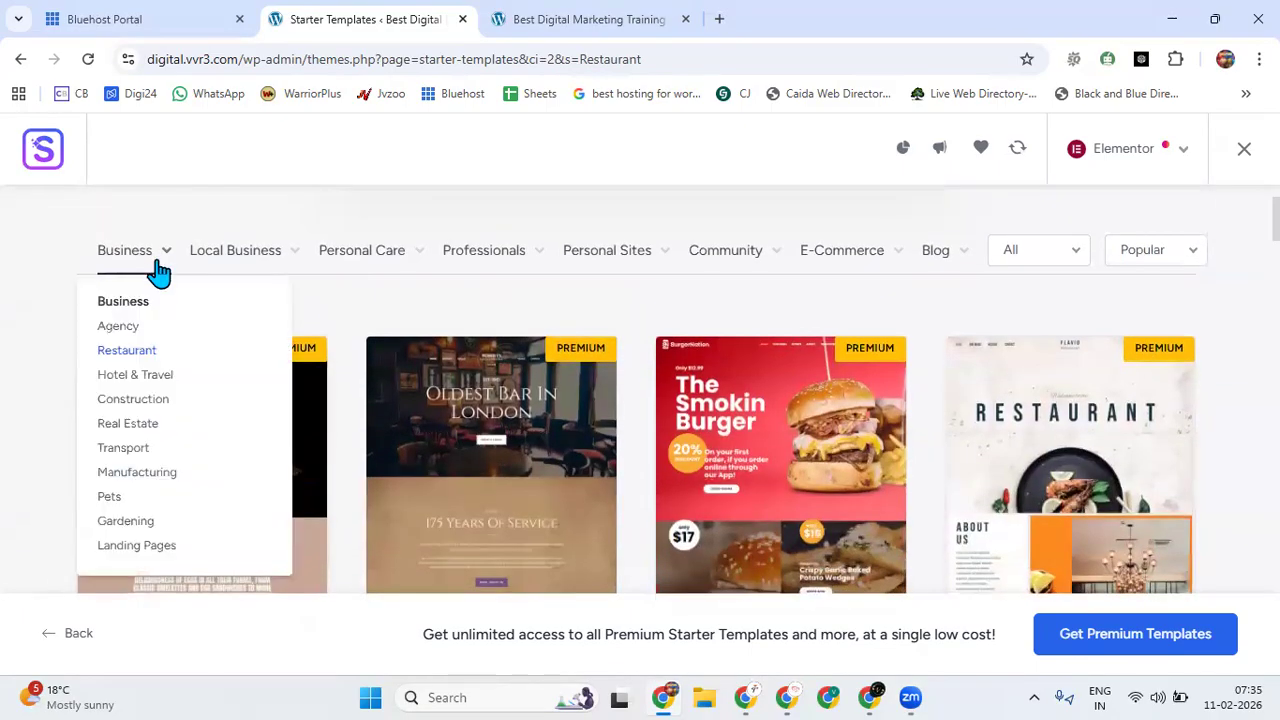
left_click(127, 326)
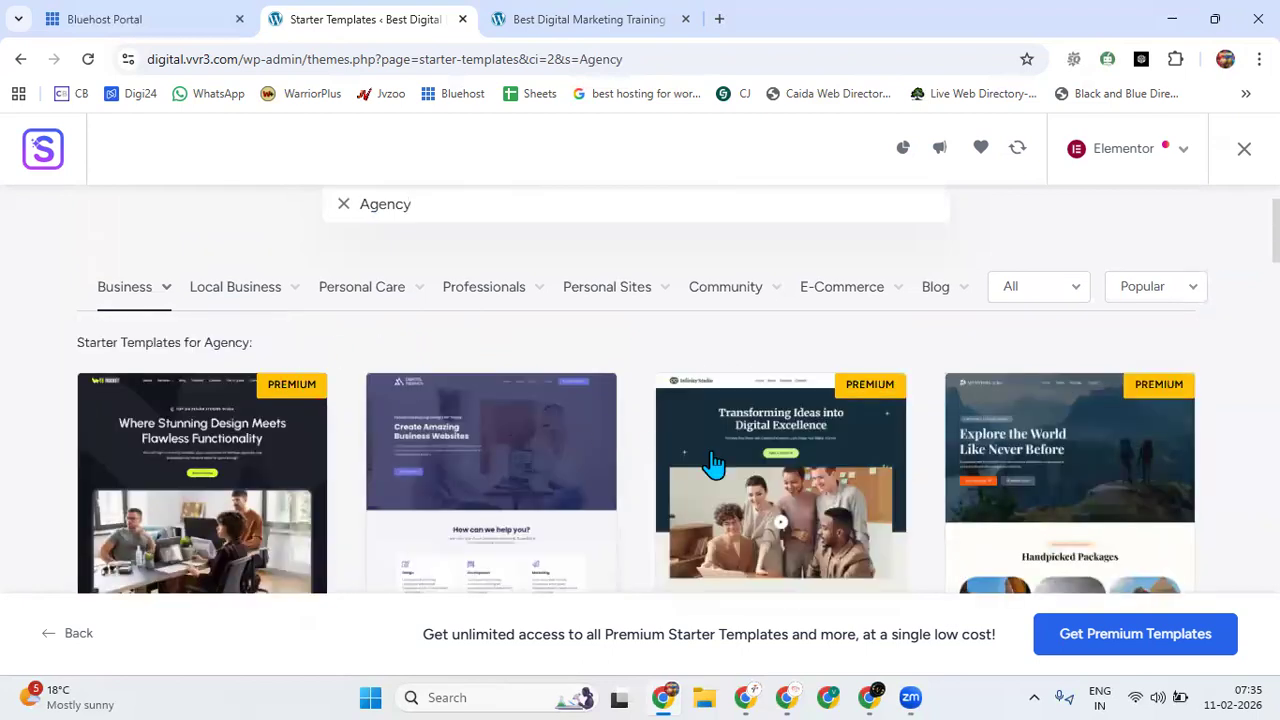
mouse_move(155, 289)
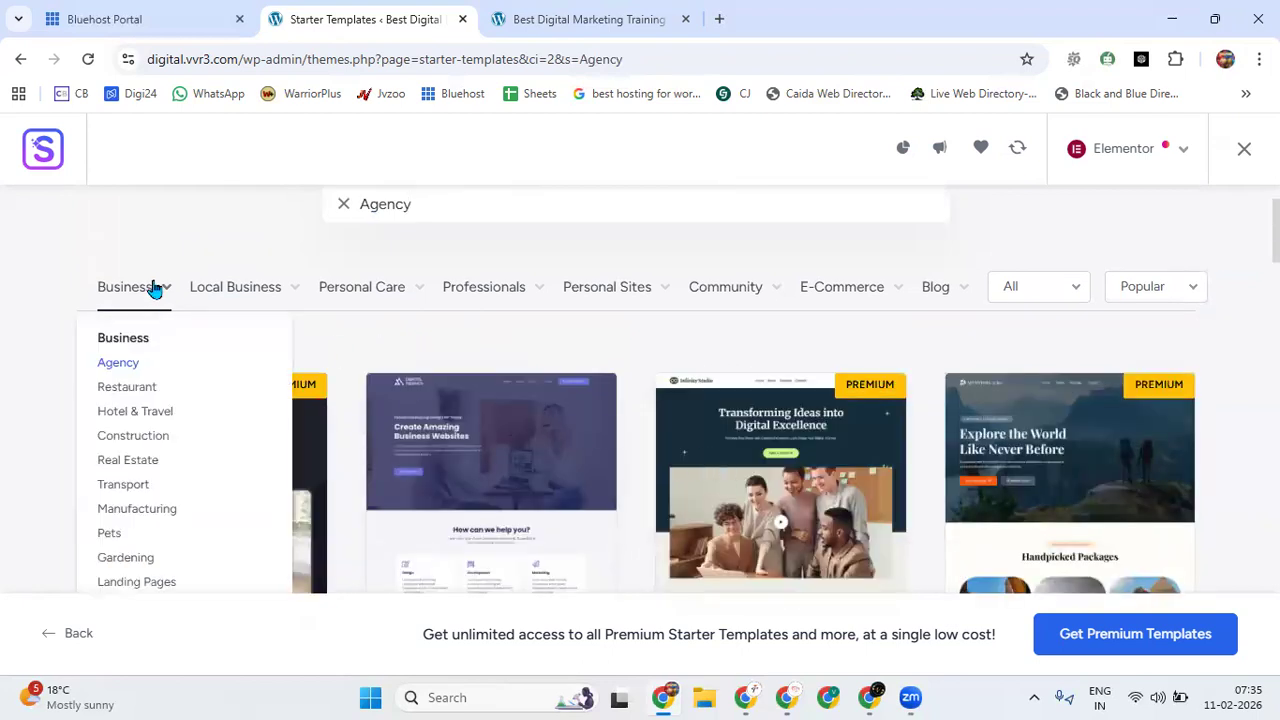
left_click(133, 390)
Filter the starter templates by Plumber under Local Business and look over the matching designs.
mouse_move(236, 302)
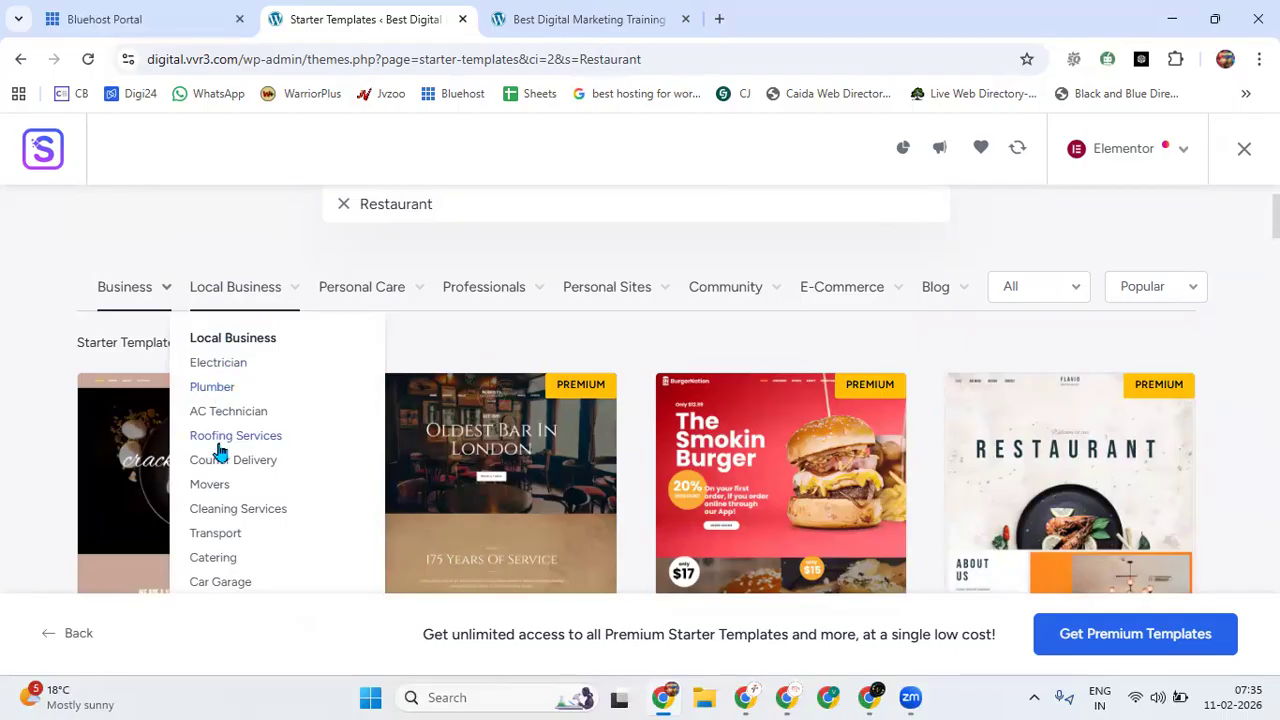
scroll(220, 452, "down", 2)
scroll(234, 429, "up", 3)
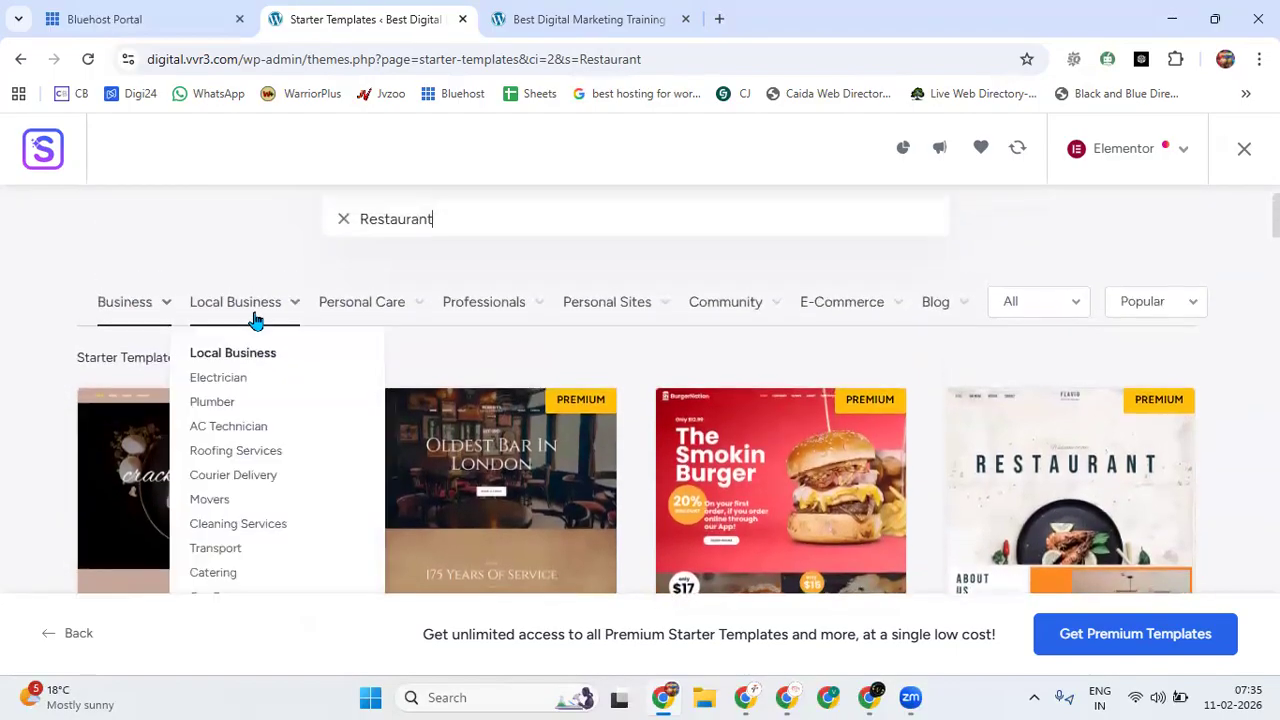
left_click(213, 403)
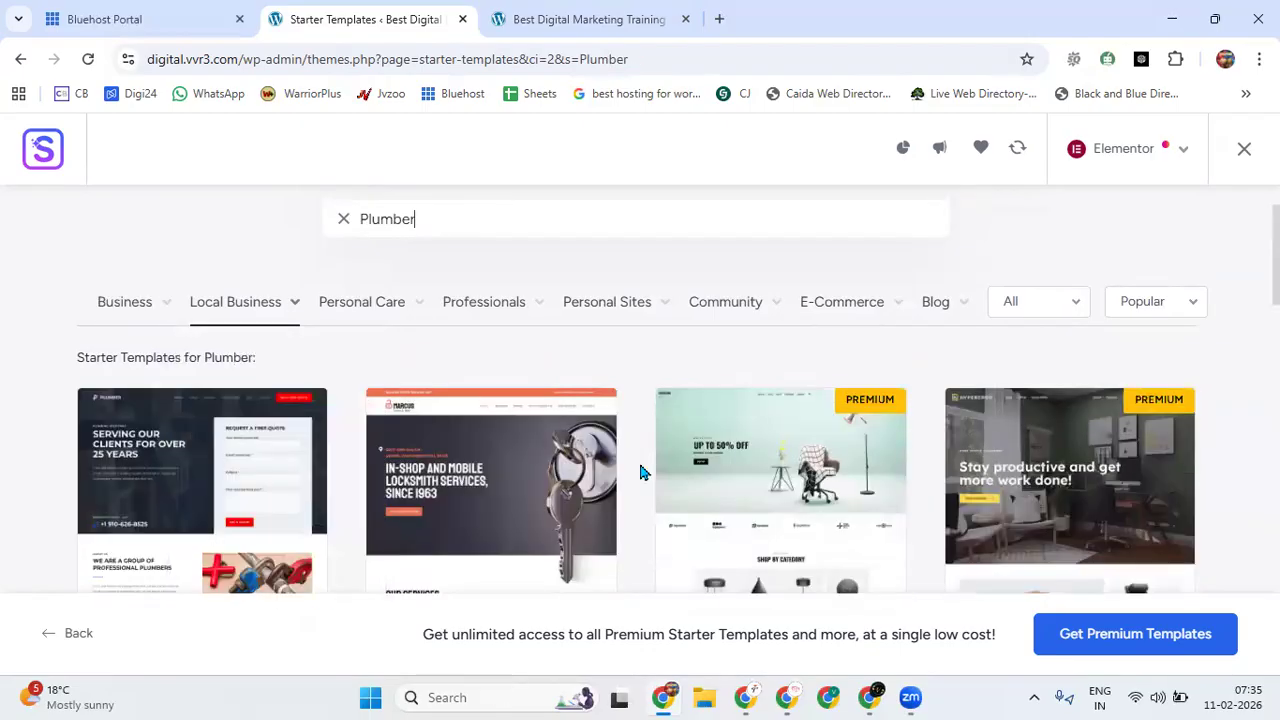
scroll(470, 420, "down", 2)
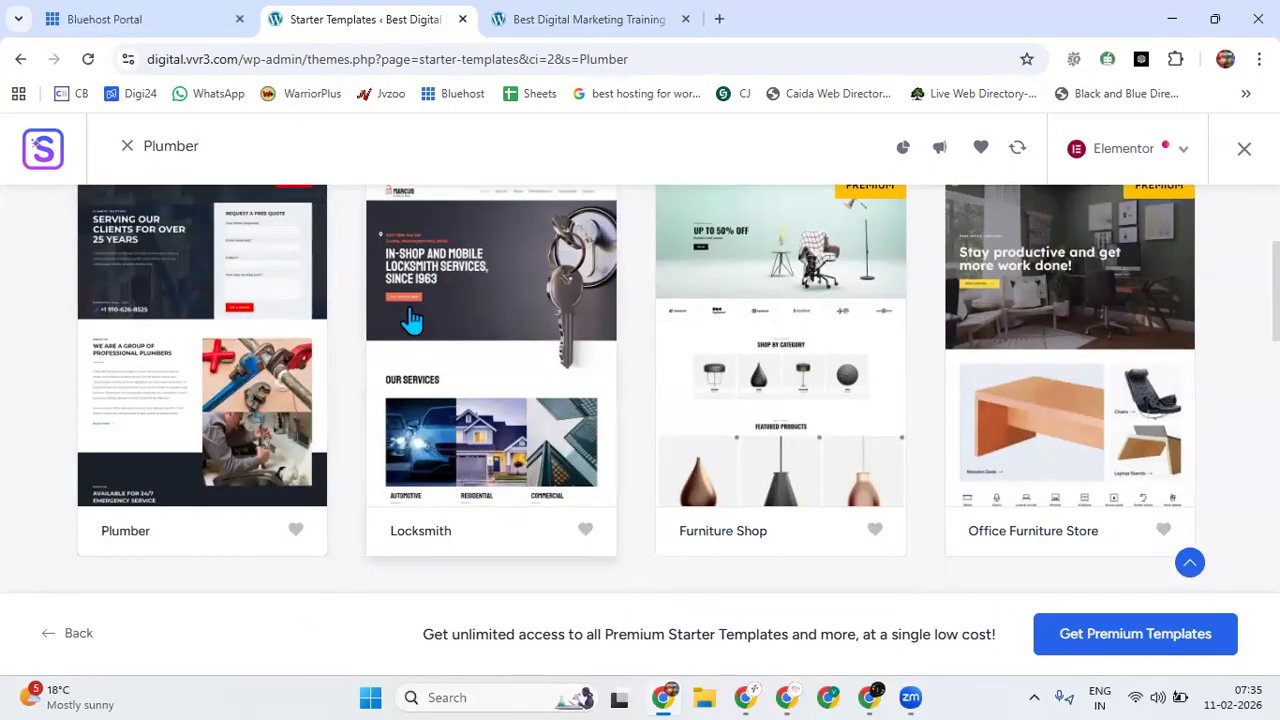
scroll(410, 320, "up", 2)
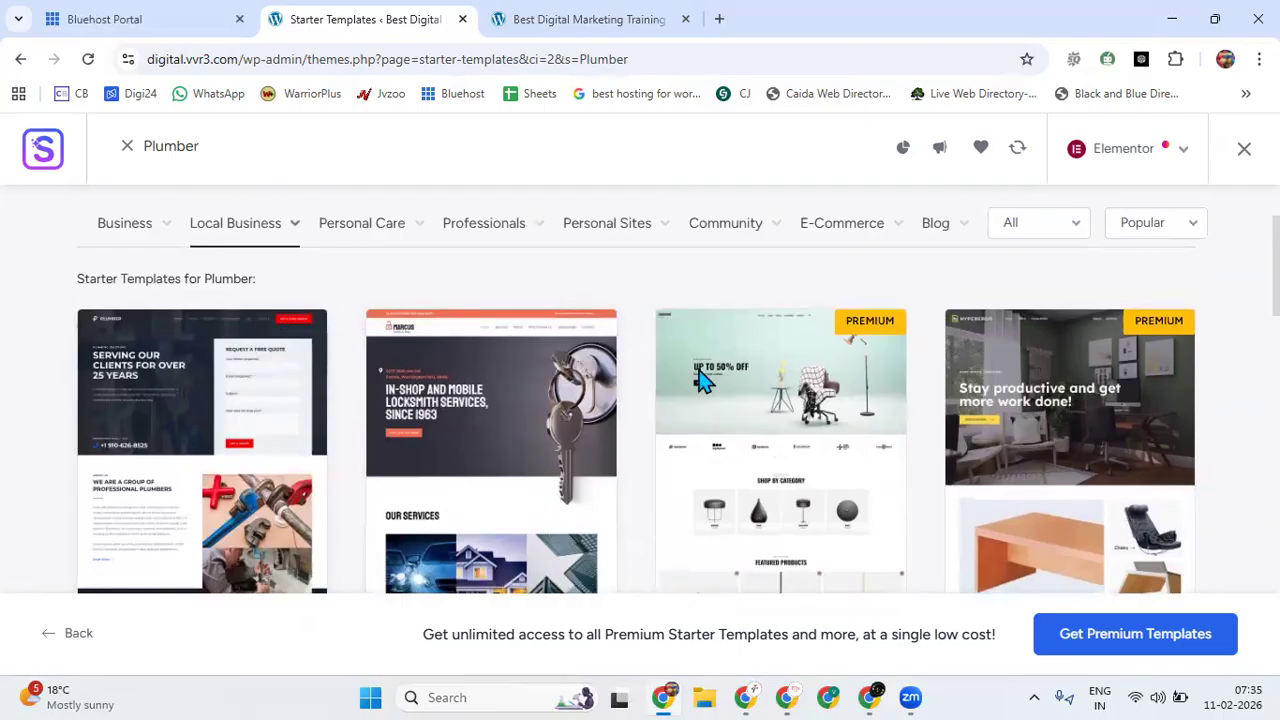
scroll(268, 418, "down", 5)
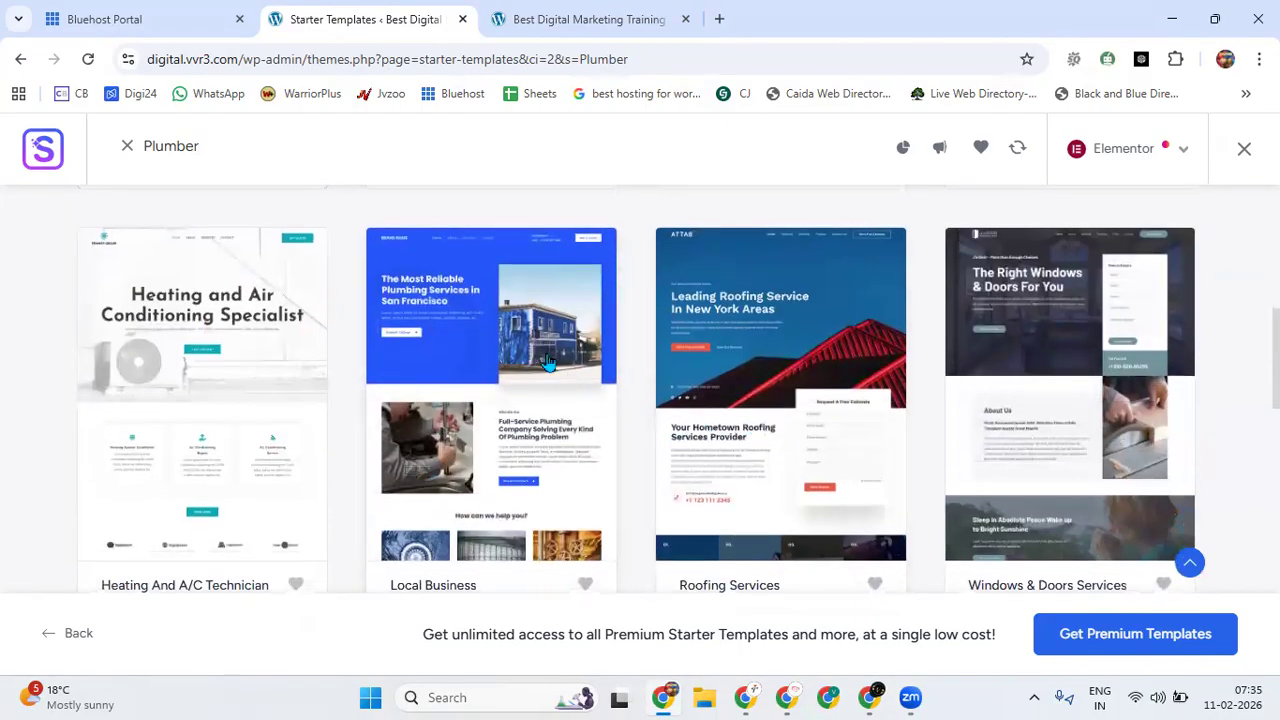
Open the preview of the blue Local Business plumbing template and examine its header, hero and introductory sections.
left_click(548, 362)
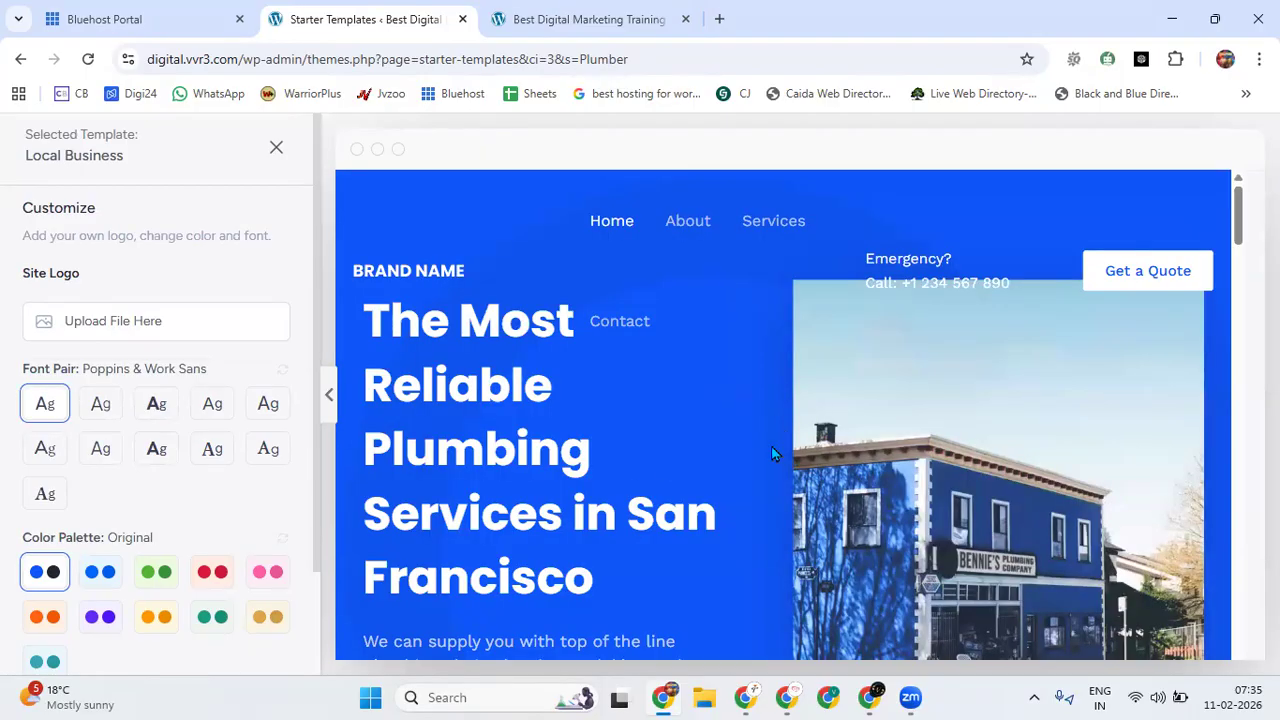
scroll(747, 452, "down", 8)
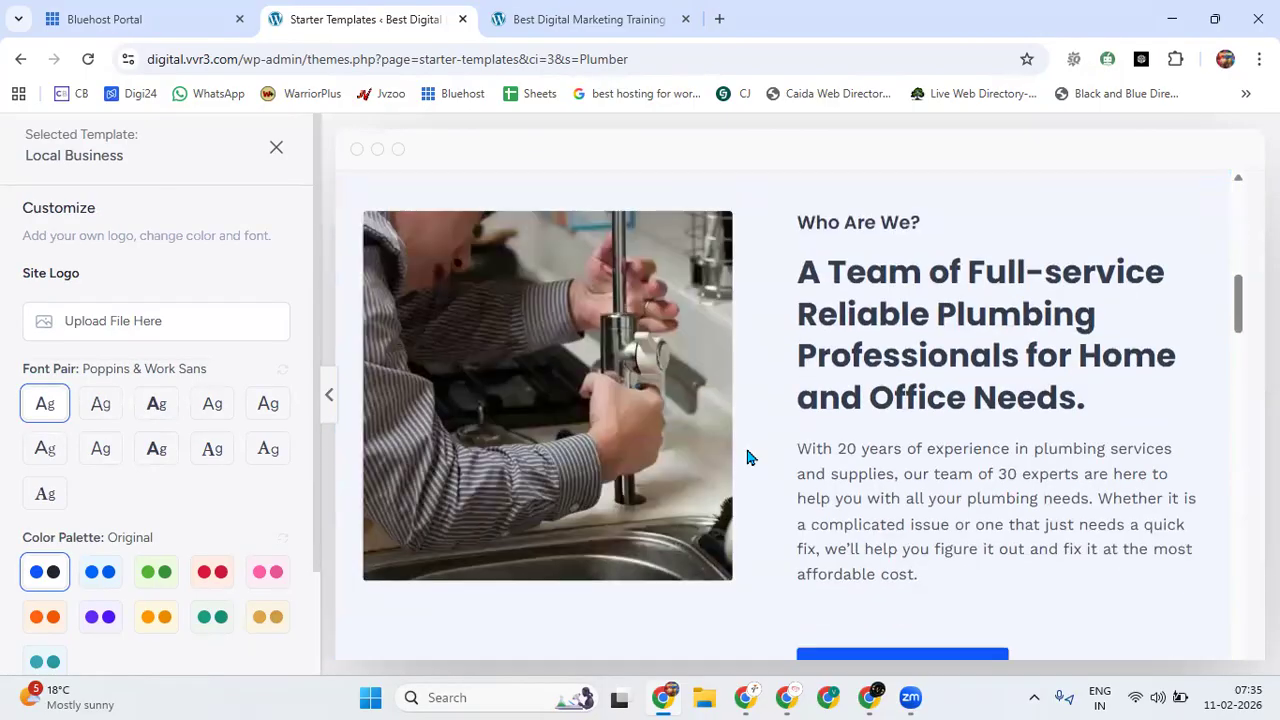
scroll(747, 456, "down", 5)
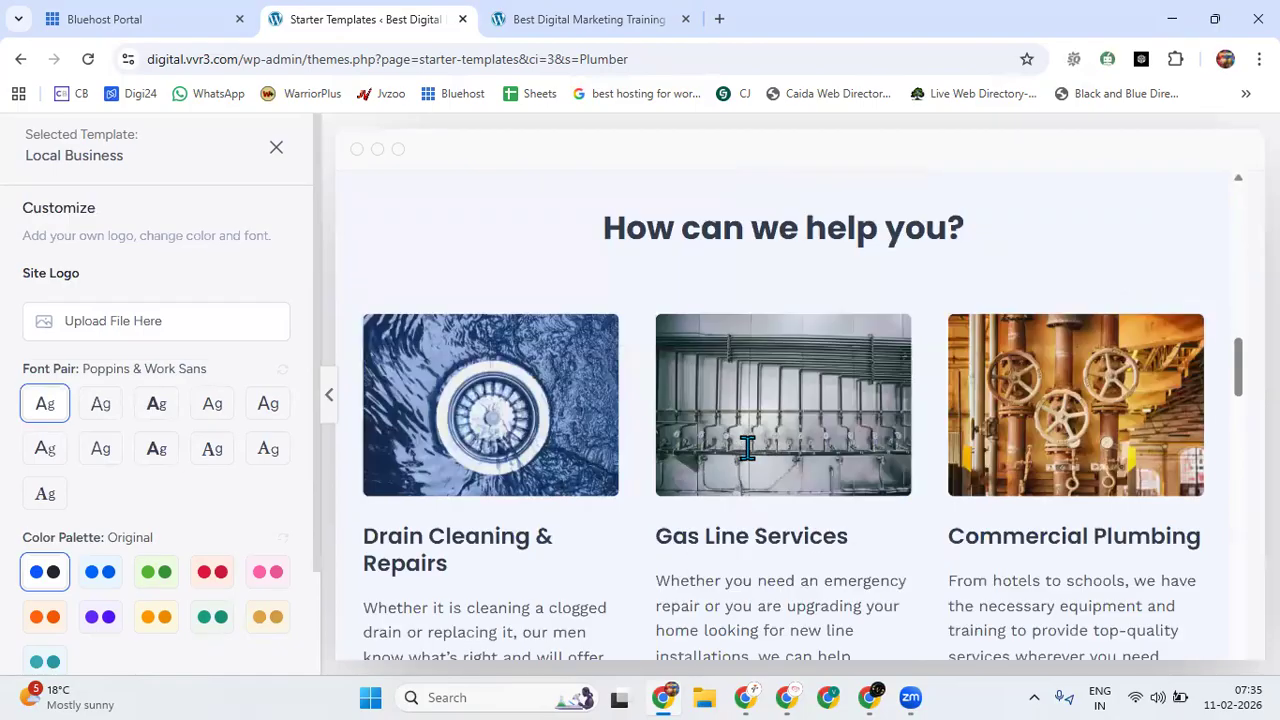
scroll(747, 448, "up", 5)
scroll(698, 442, "up", 5)
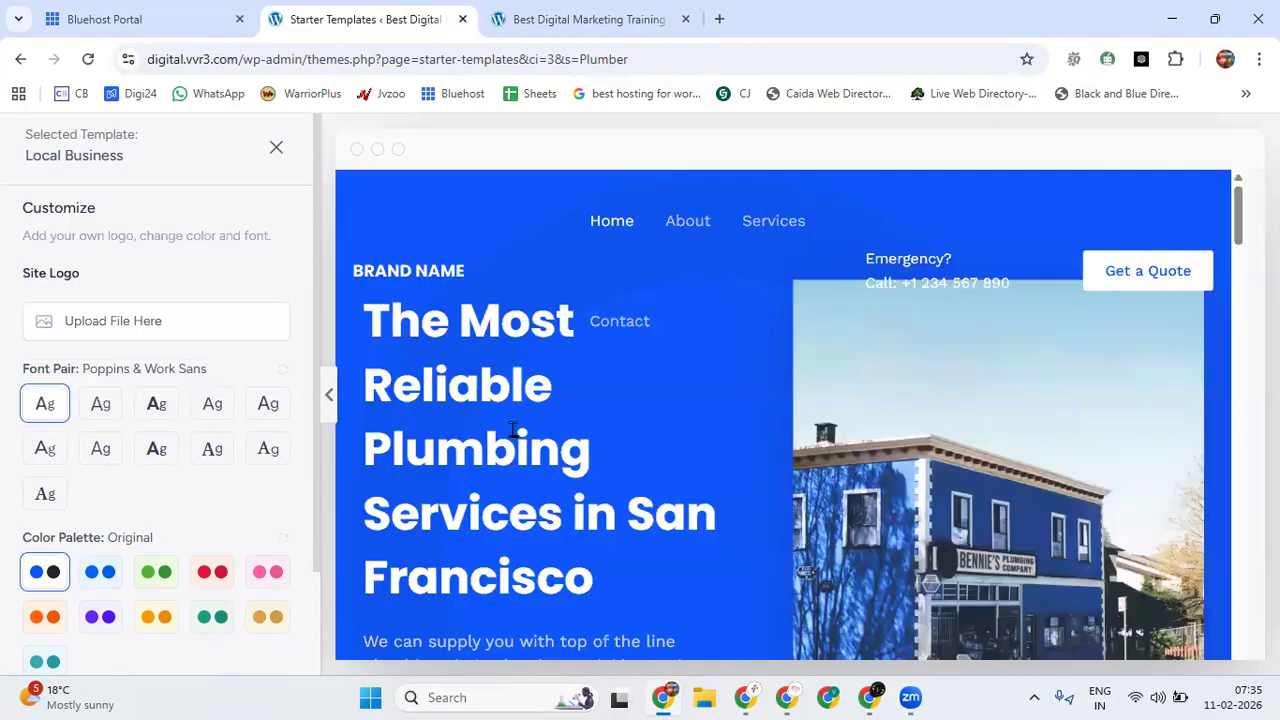
scroll(1006, 455, "down", 3)
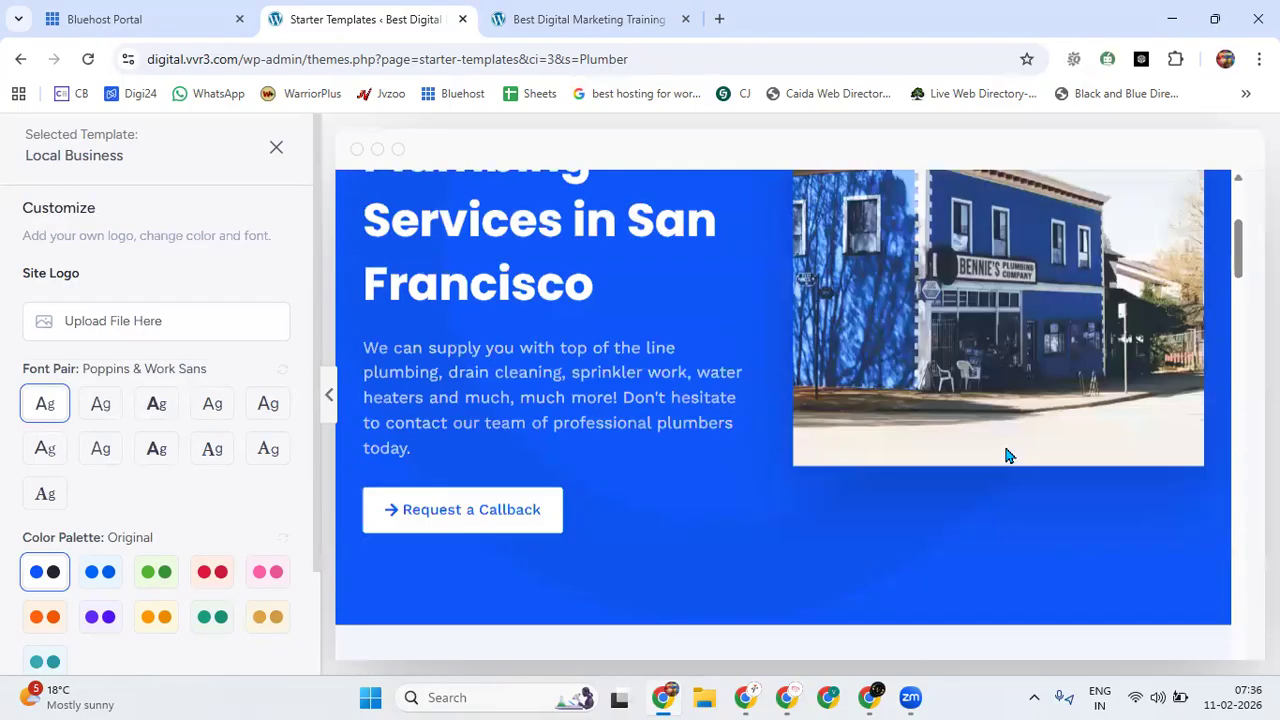
scroll(1006, 452, "up", 3)
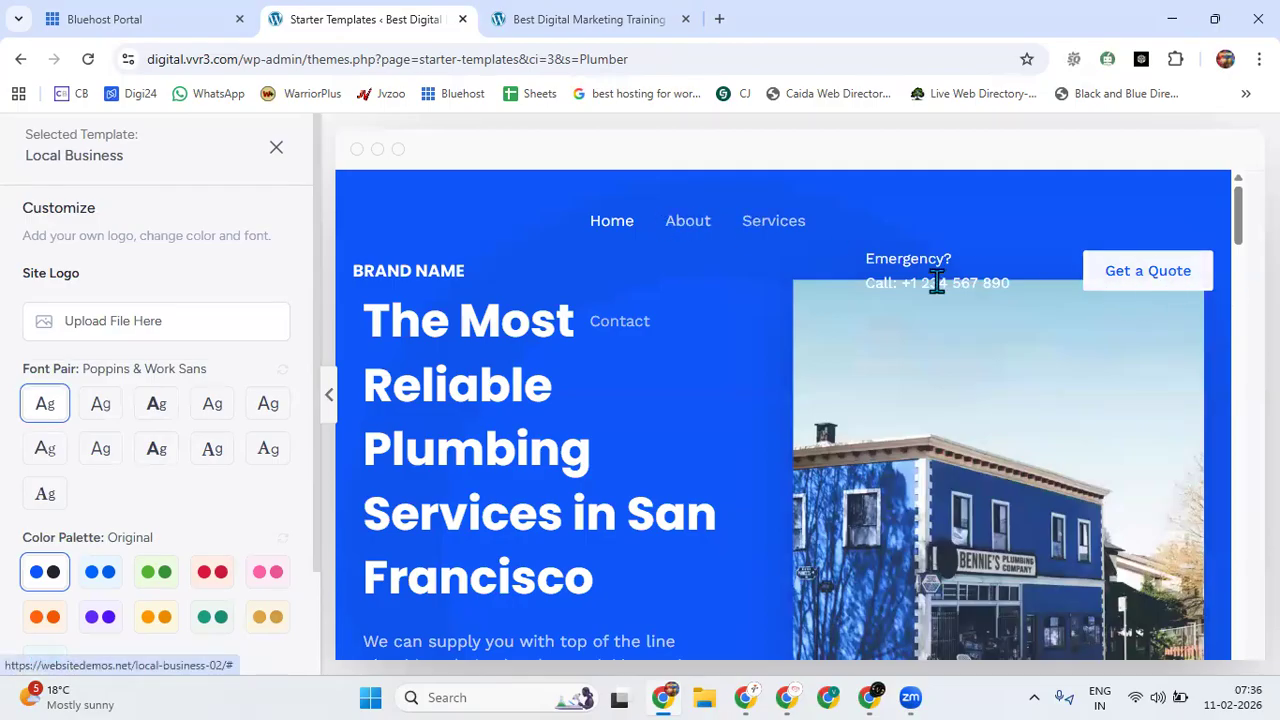
Examine the rest of the Local Business template's home page, from services and testimonials down to the footer map.
scroll(918, 288, "down", 5)
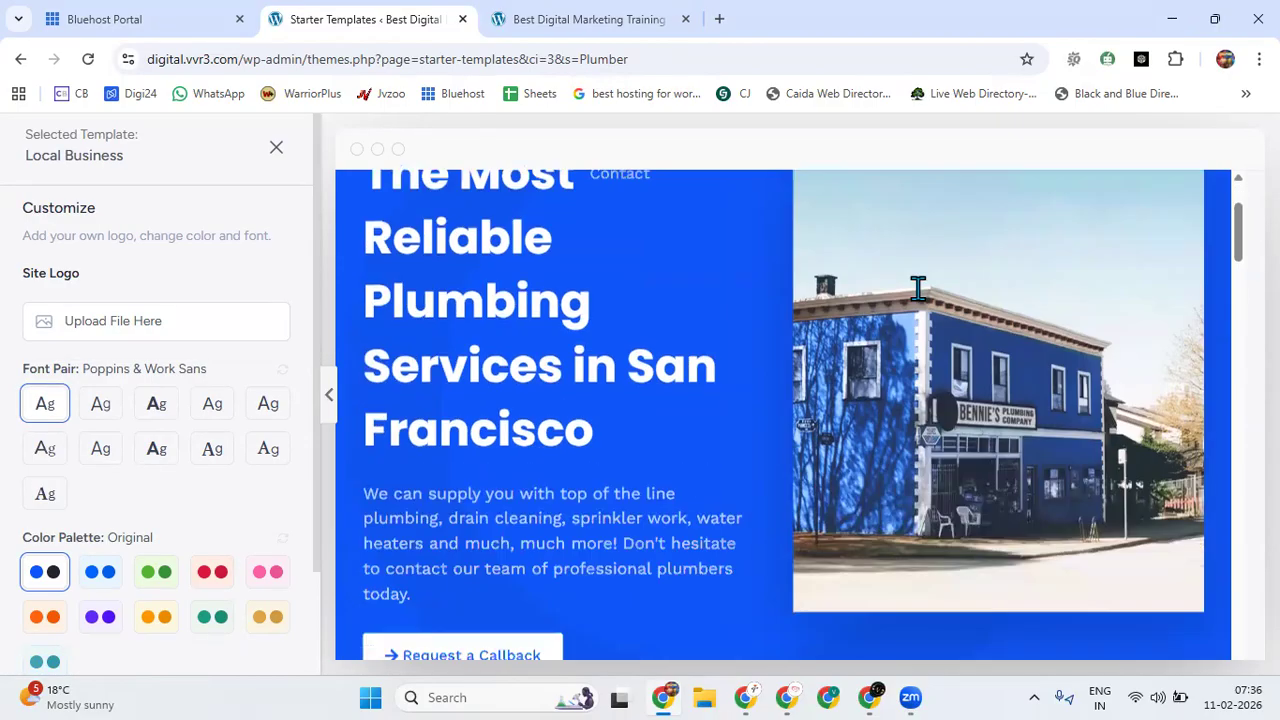
scroll(786, 443, "down", 8)
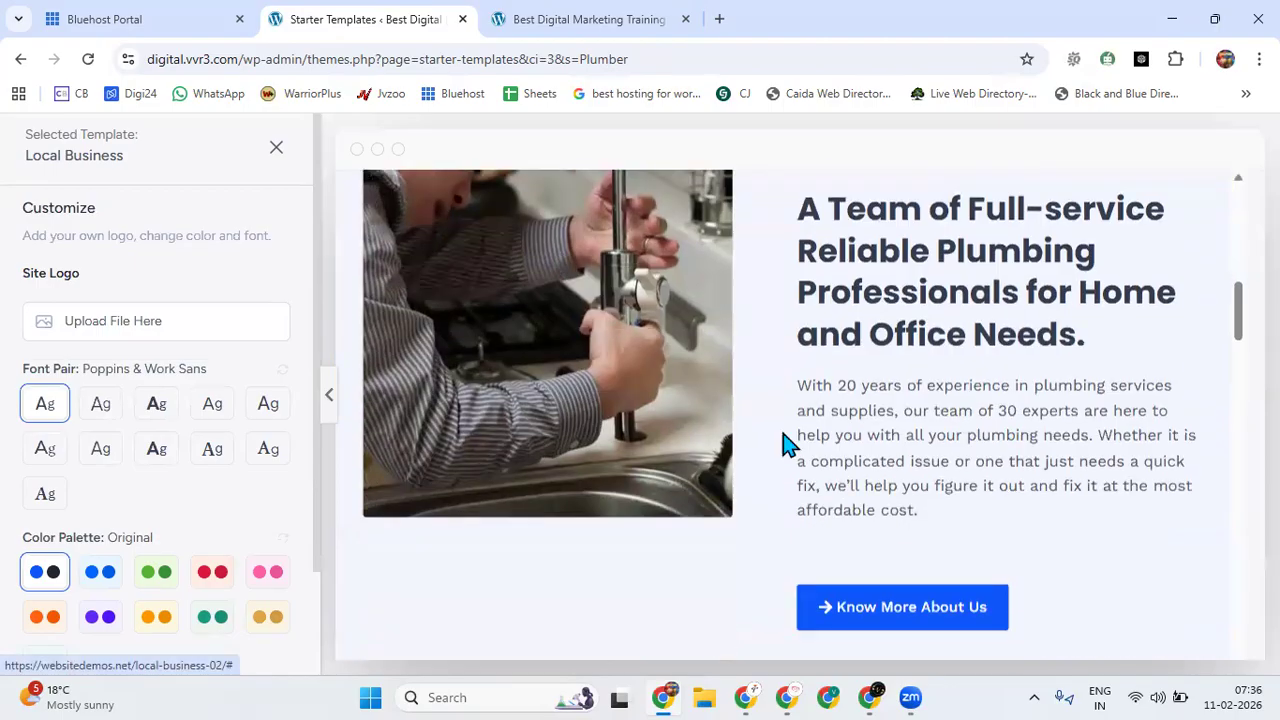
scroll(732, 470, "down", 5)
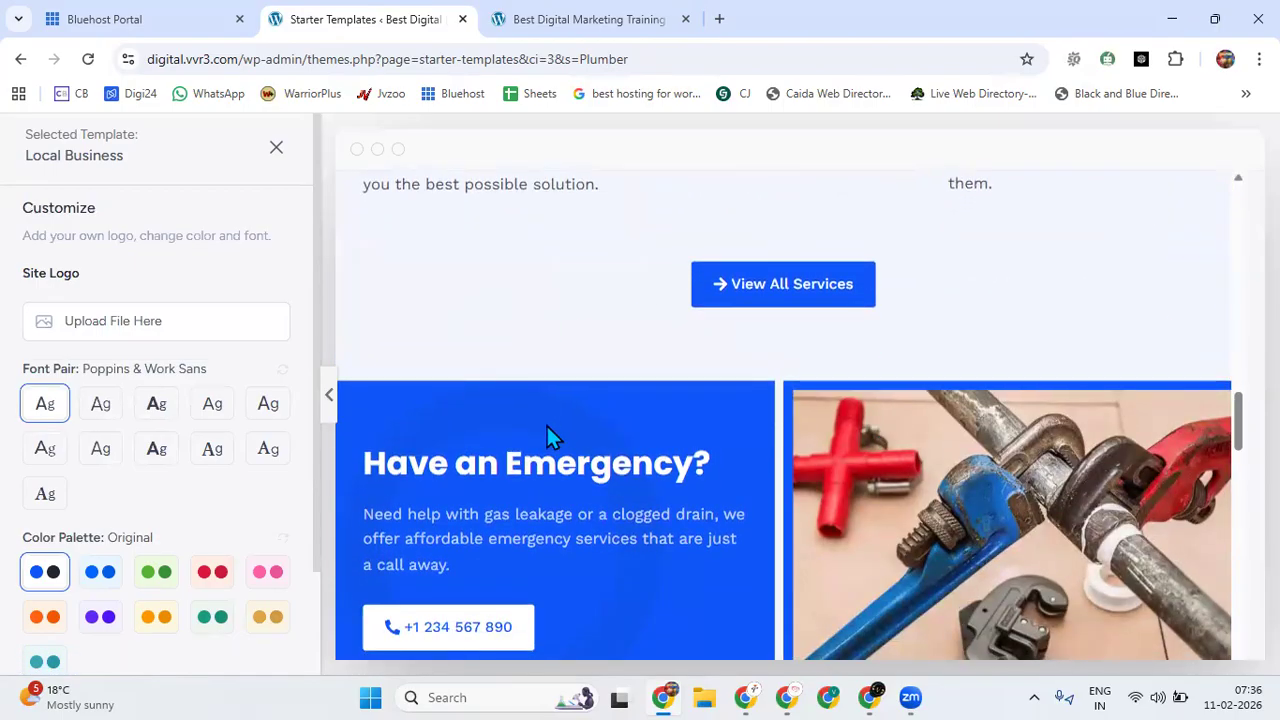
scroll(857, 443, "down", 3)
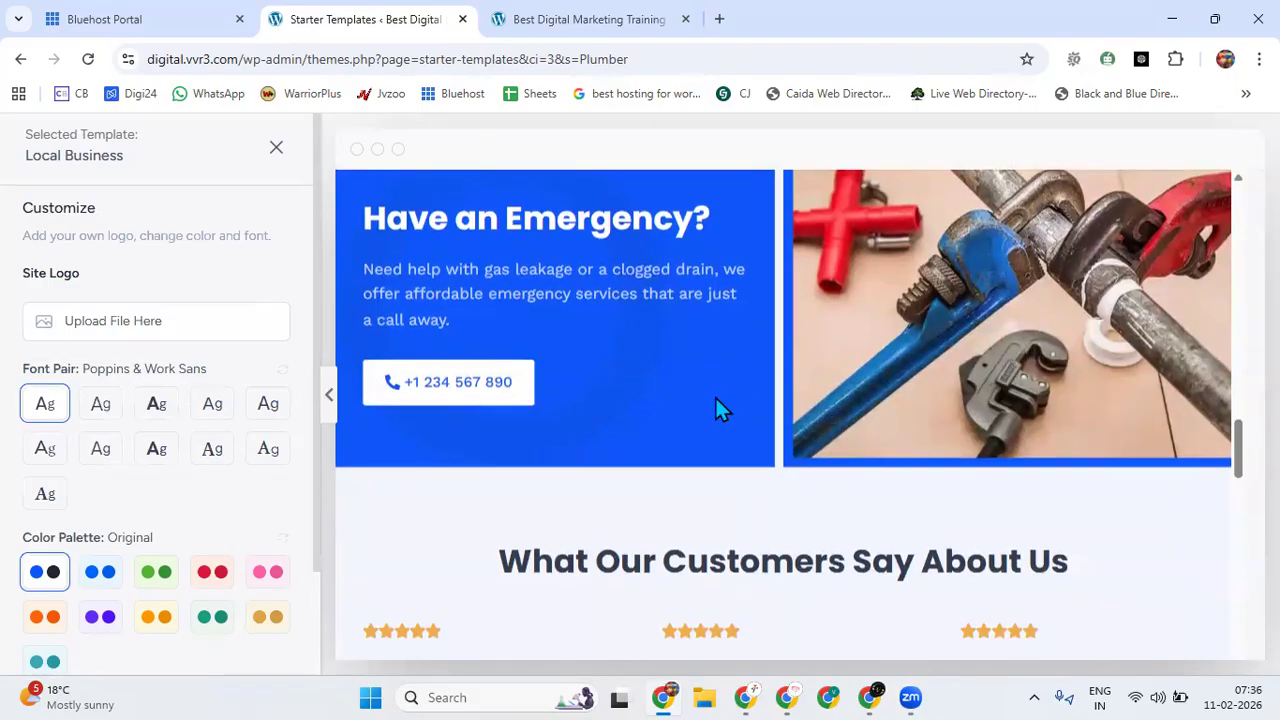
scroll(670, 410, "down", 8)
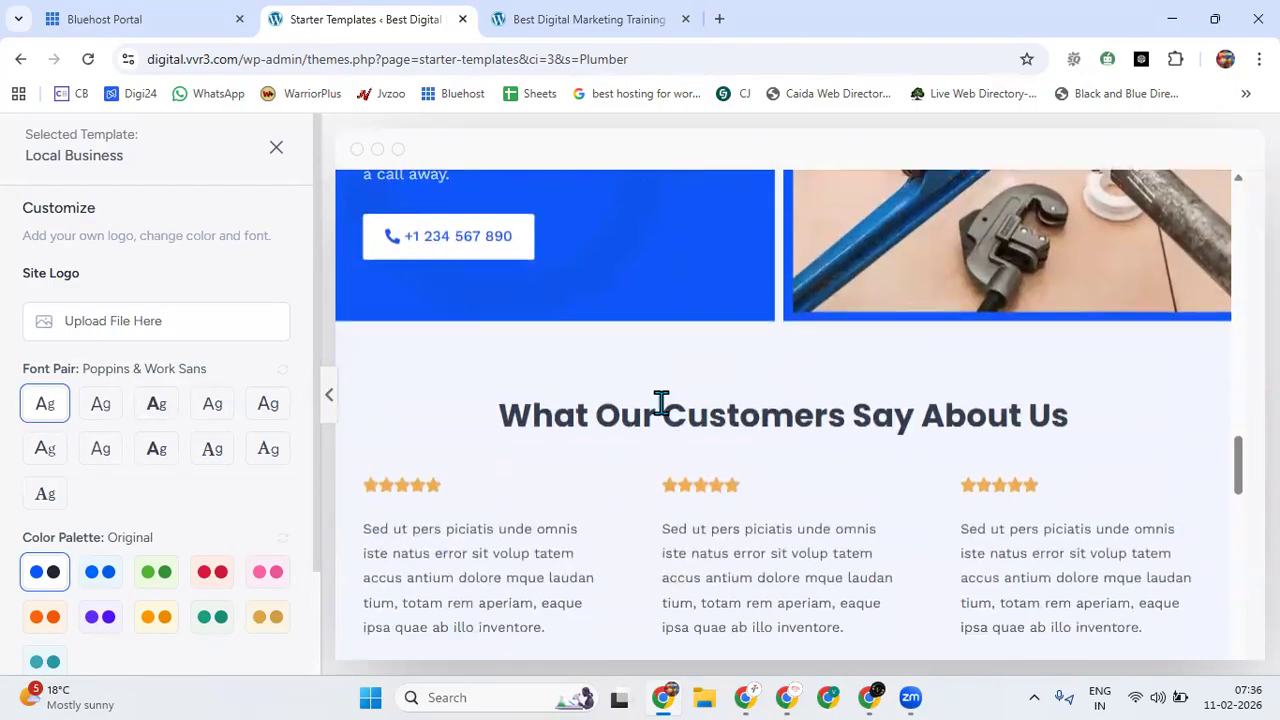
scroll(868, 420, "down", 10)
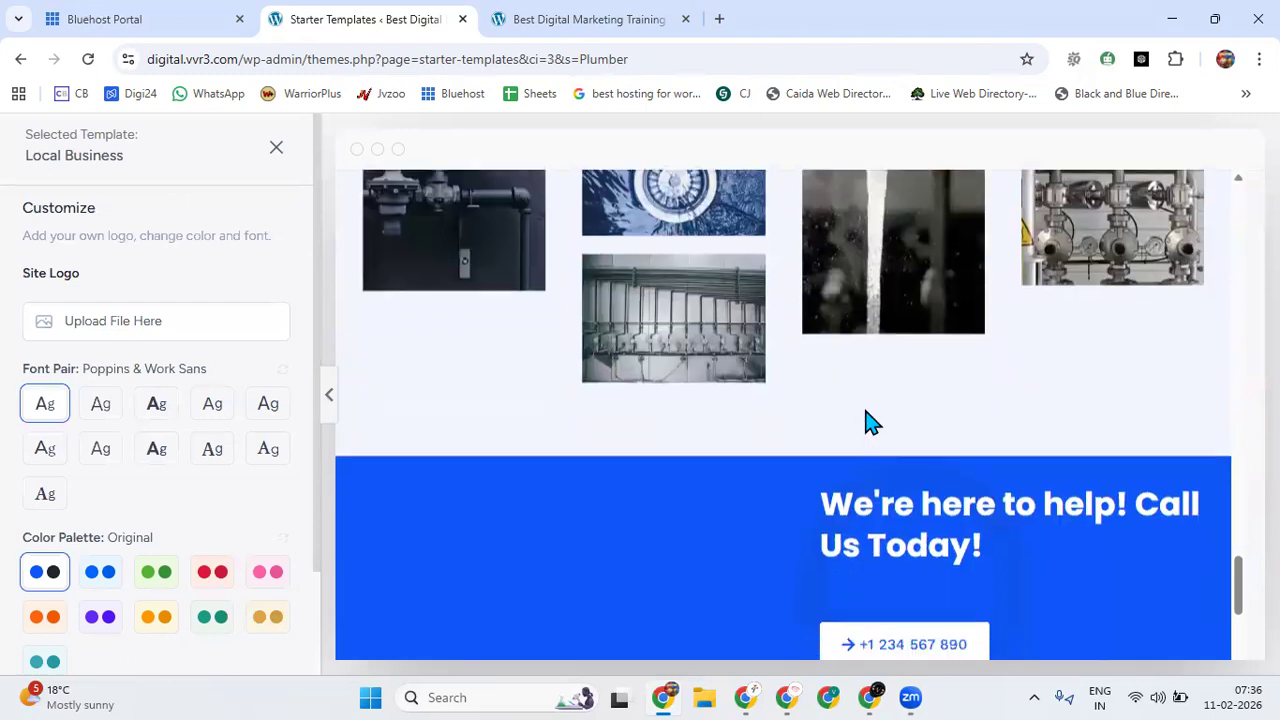
scroll(865, 415, "down", 2)
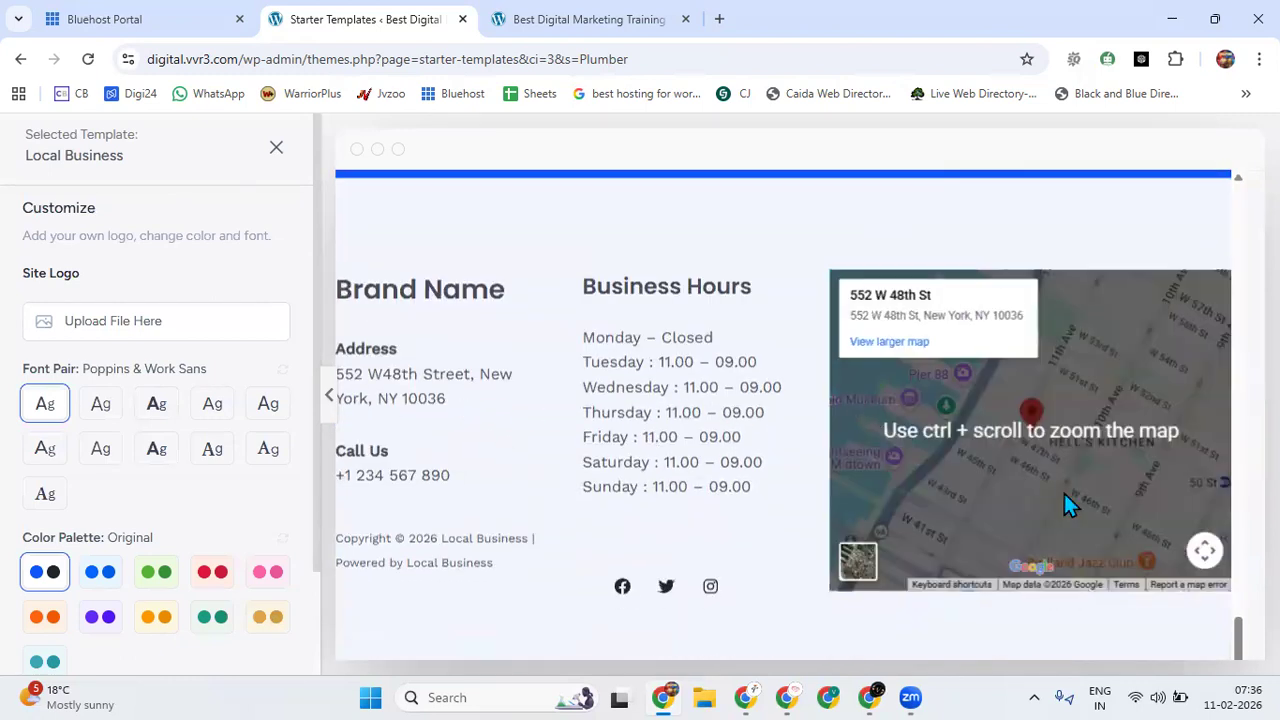
scroll(929, 486, "down", 2)
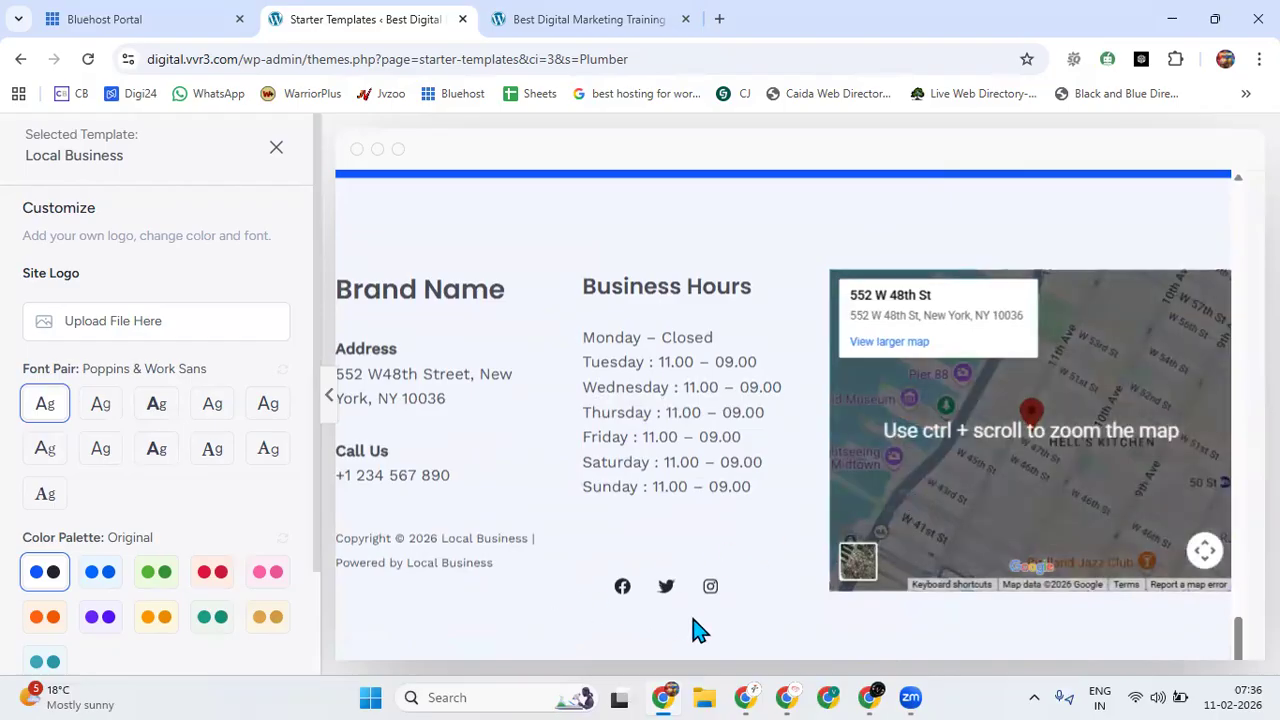
scroll(908, 571, "up", 20)
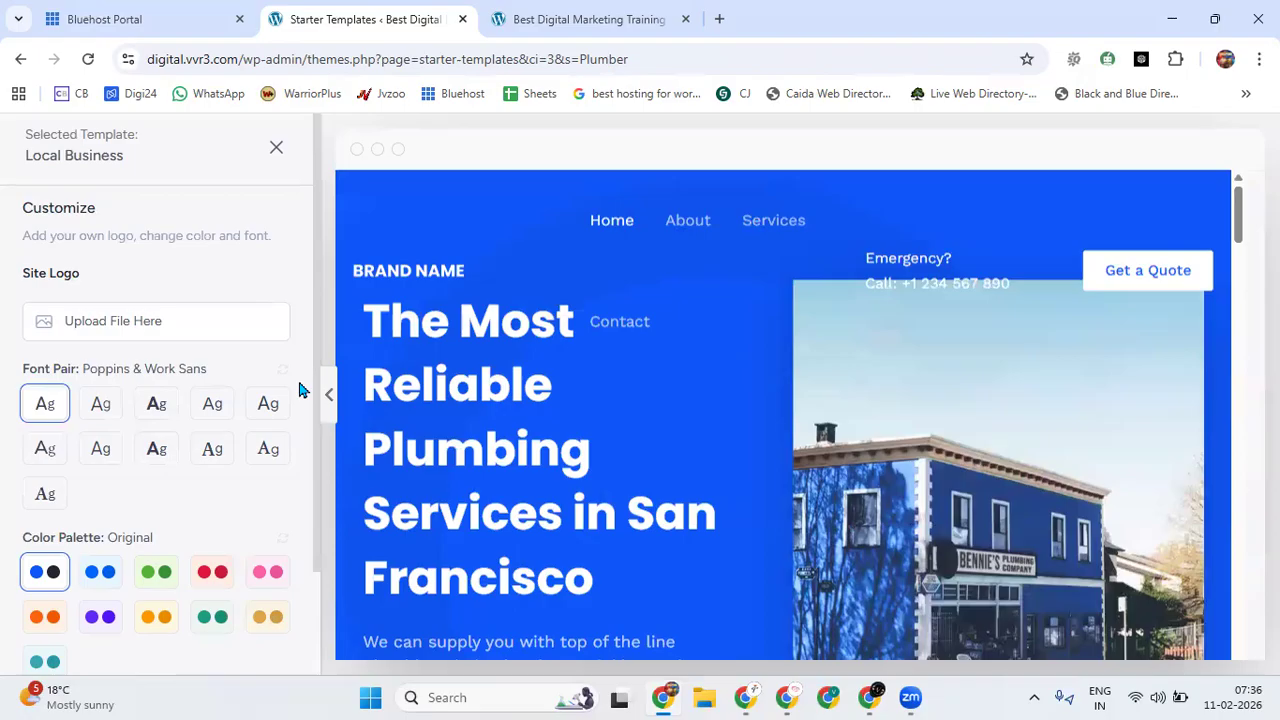
Close the Local Business template preview and look over more of the Plumber templates.
scroll(203, 171, "down", 2)
scroll(247, 228, "up", 2)
left_click(280, 147)
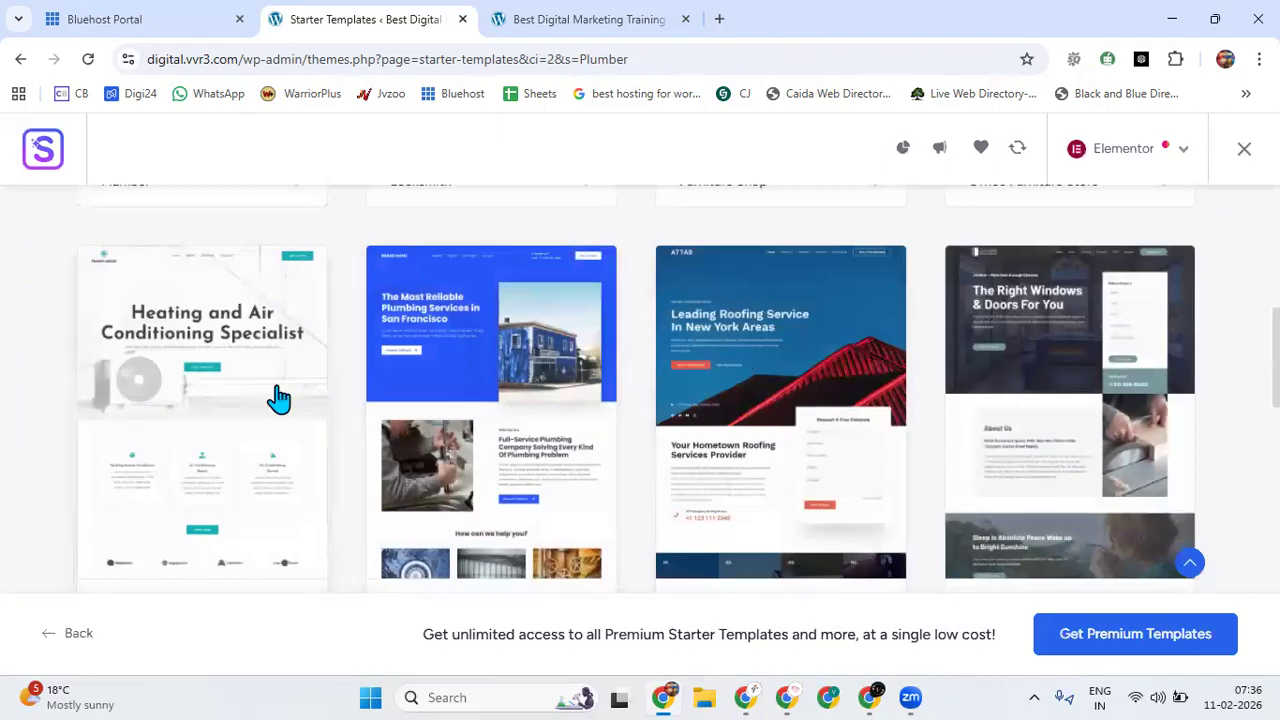
scroll(729, 491, "down", 8)
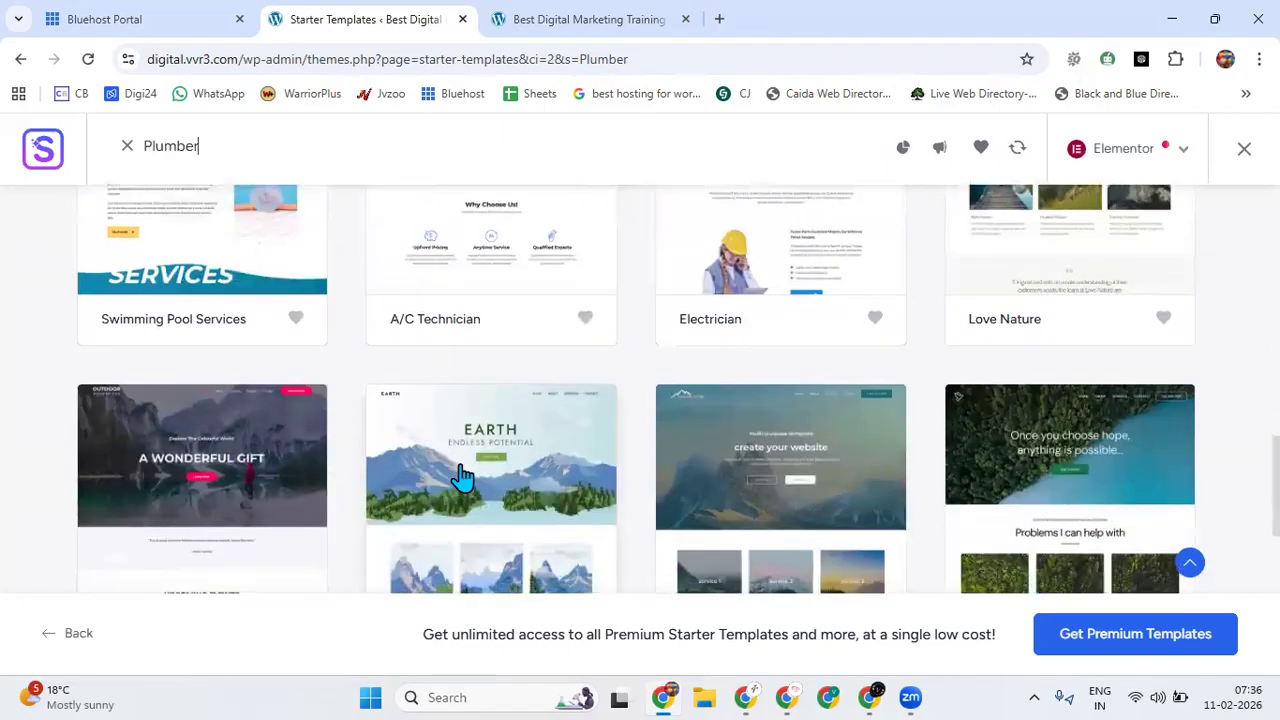
Look through the remaining Plumber starter templates to the end of the list and back to the first designs.
scroll(460, 478, "down", 2)
scroll(458, 460, "up", 8)
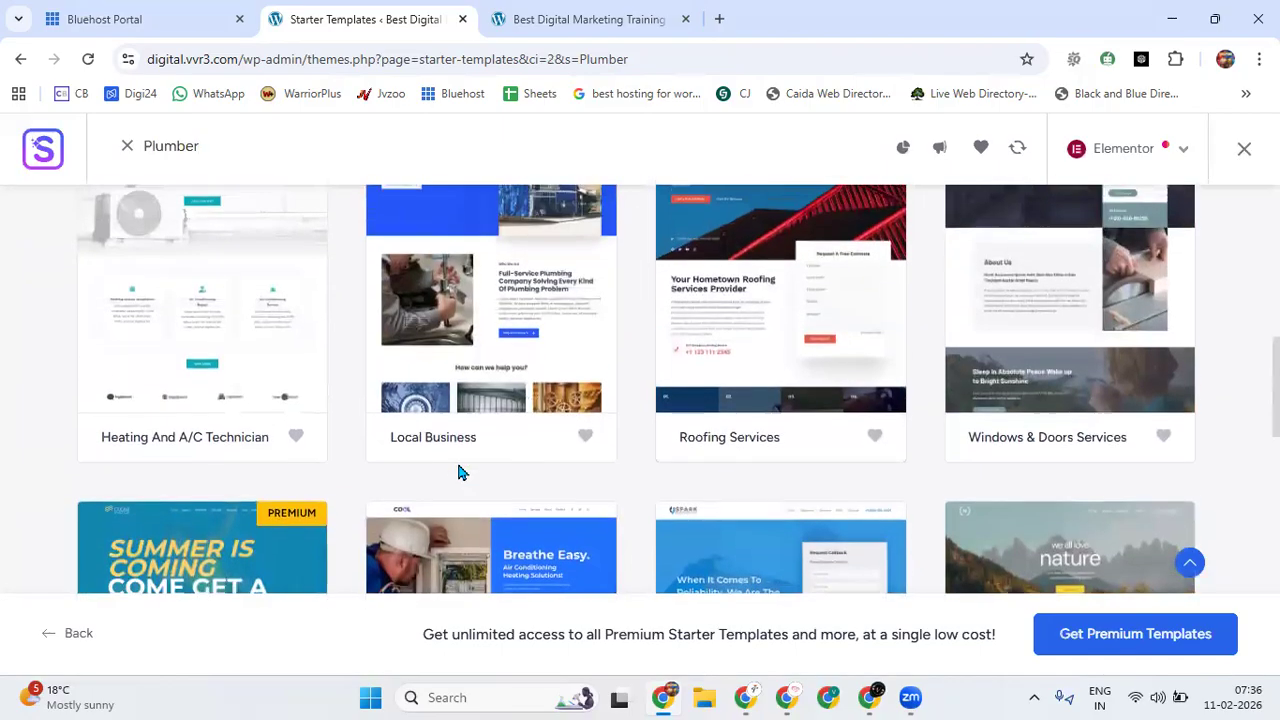
scroll(343, 471, "up", 2)
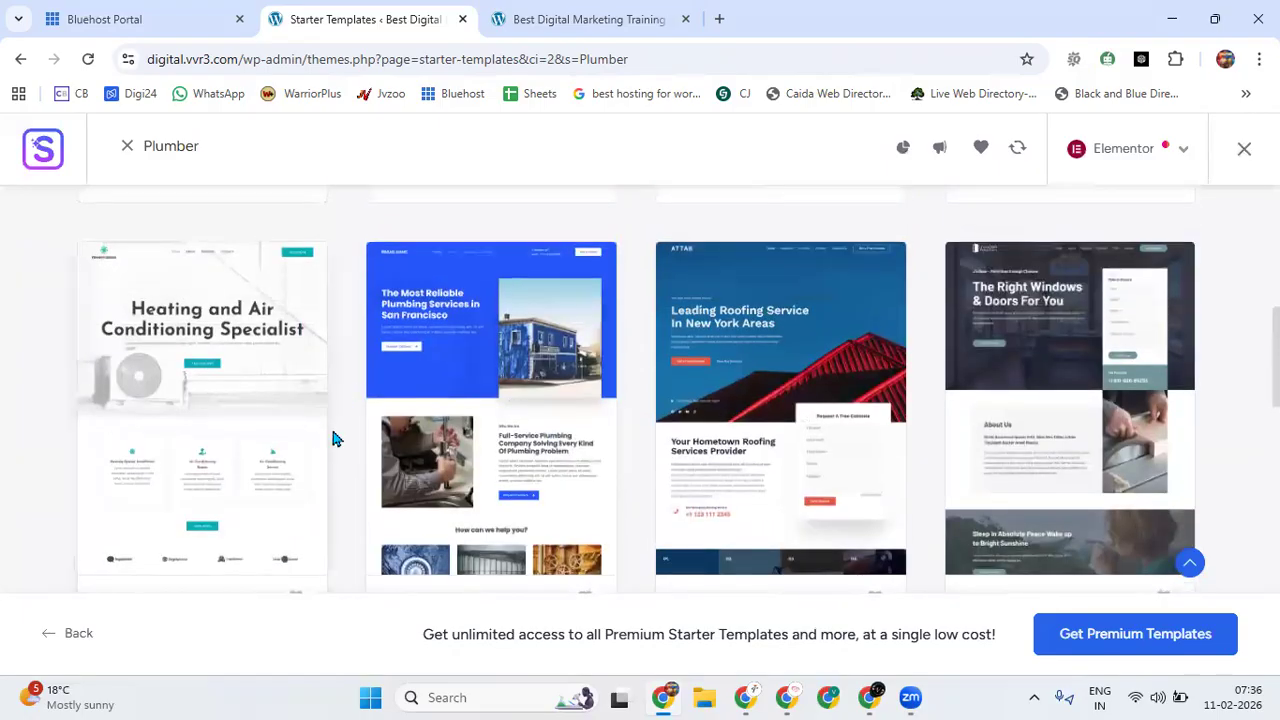
scroll(404, 430, "down", 5)
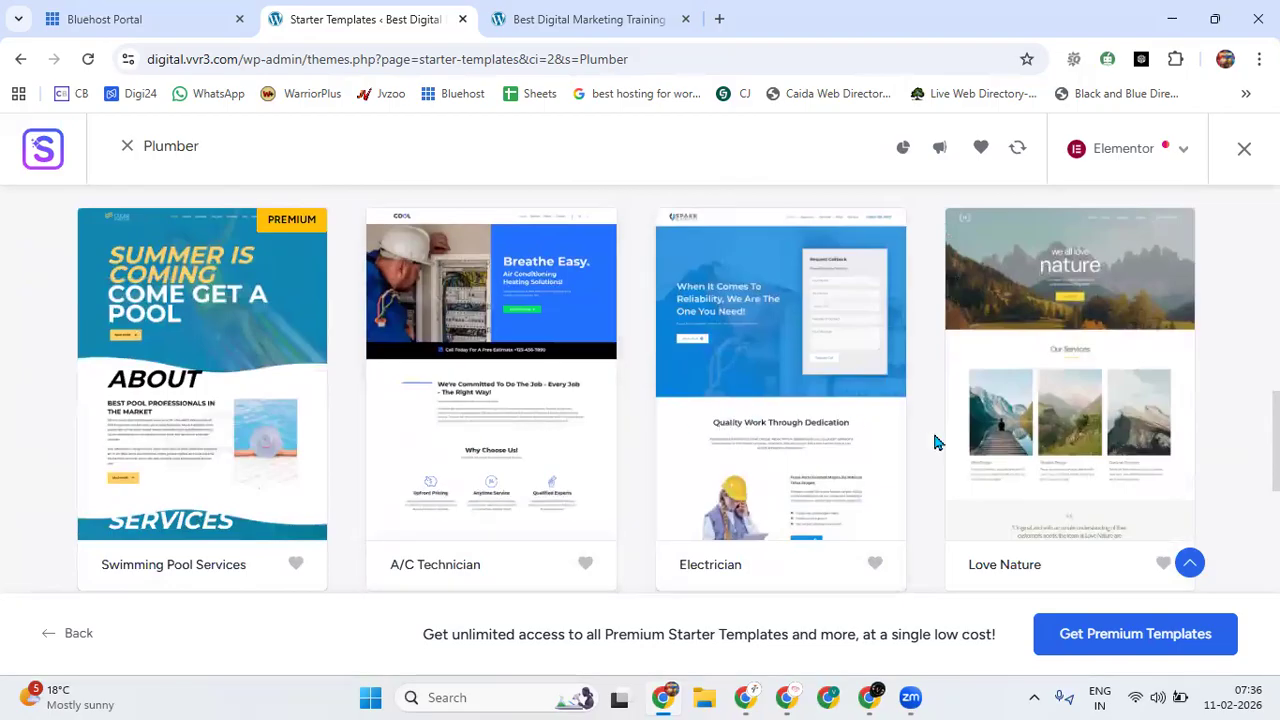
scroll(935, 442, "down", 4)
scroll(540, 420, "down", 6)
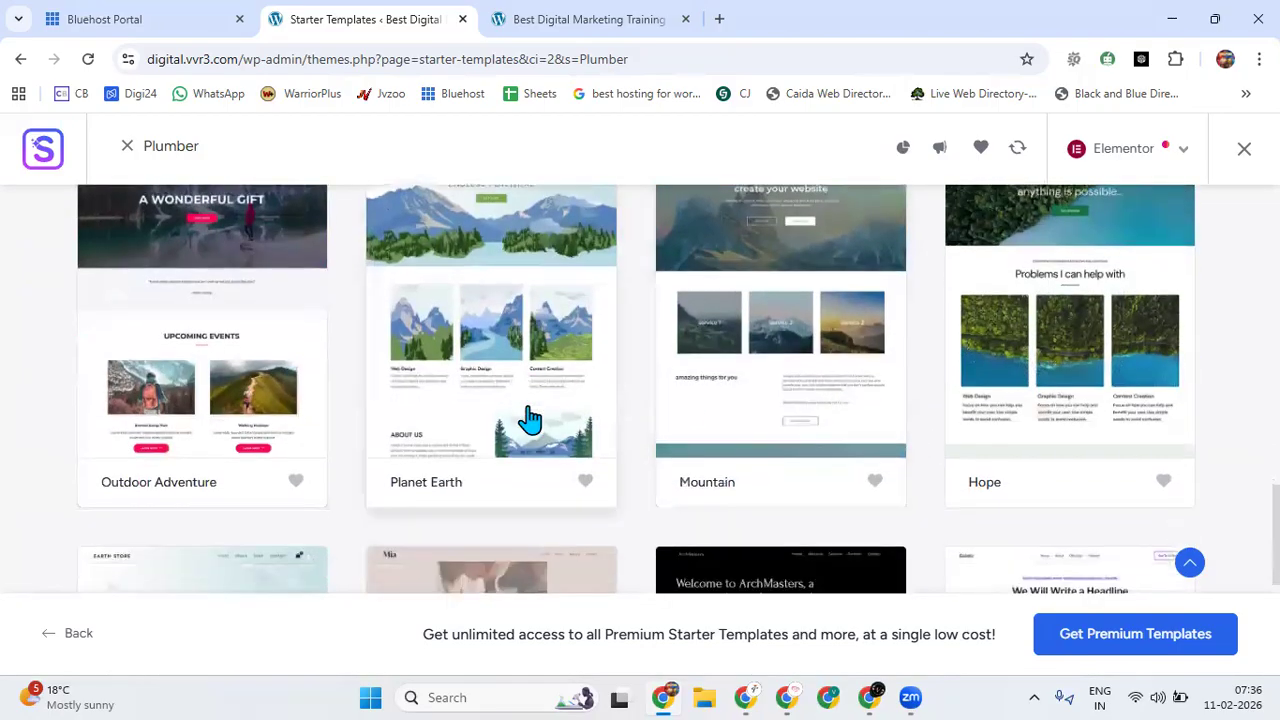
scroll(530, 418, "down", 5)
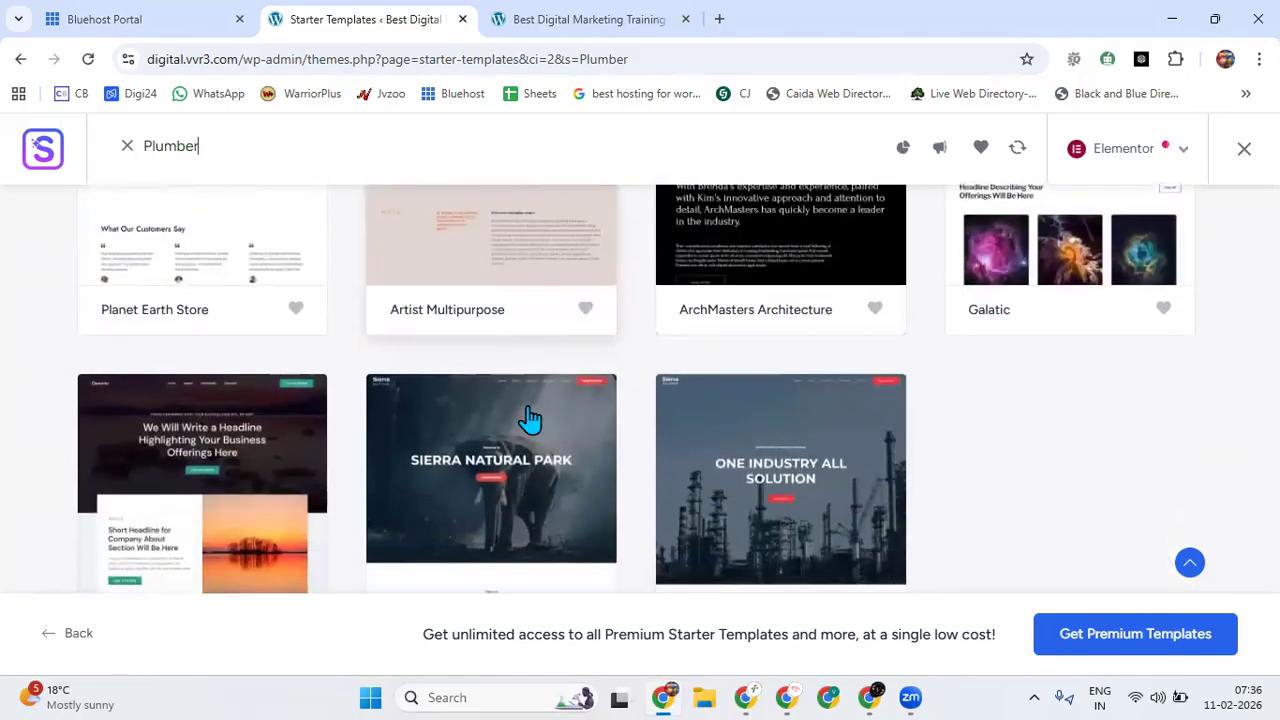
scroll(530, 418, "up", 10)
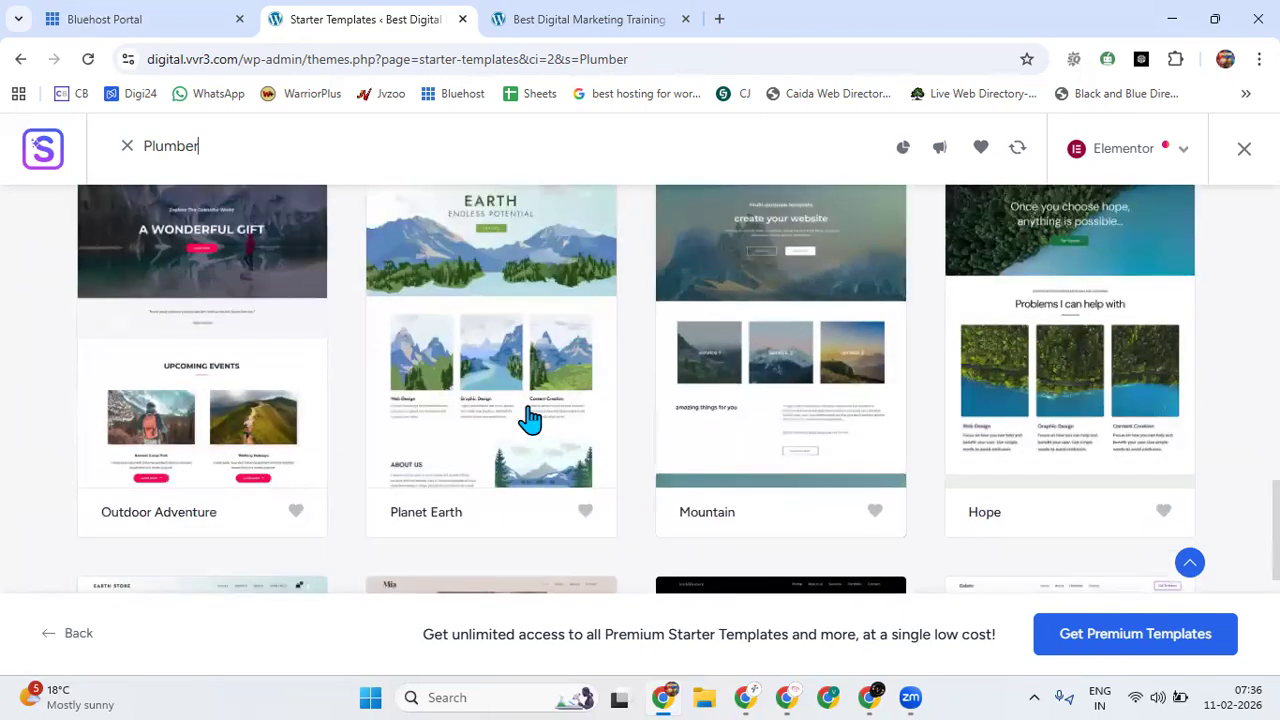
scroll(530, 418, "up", 8)
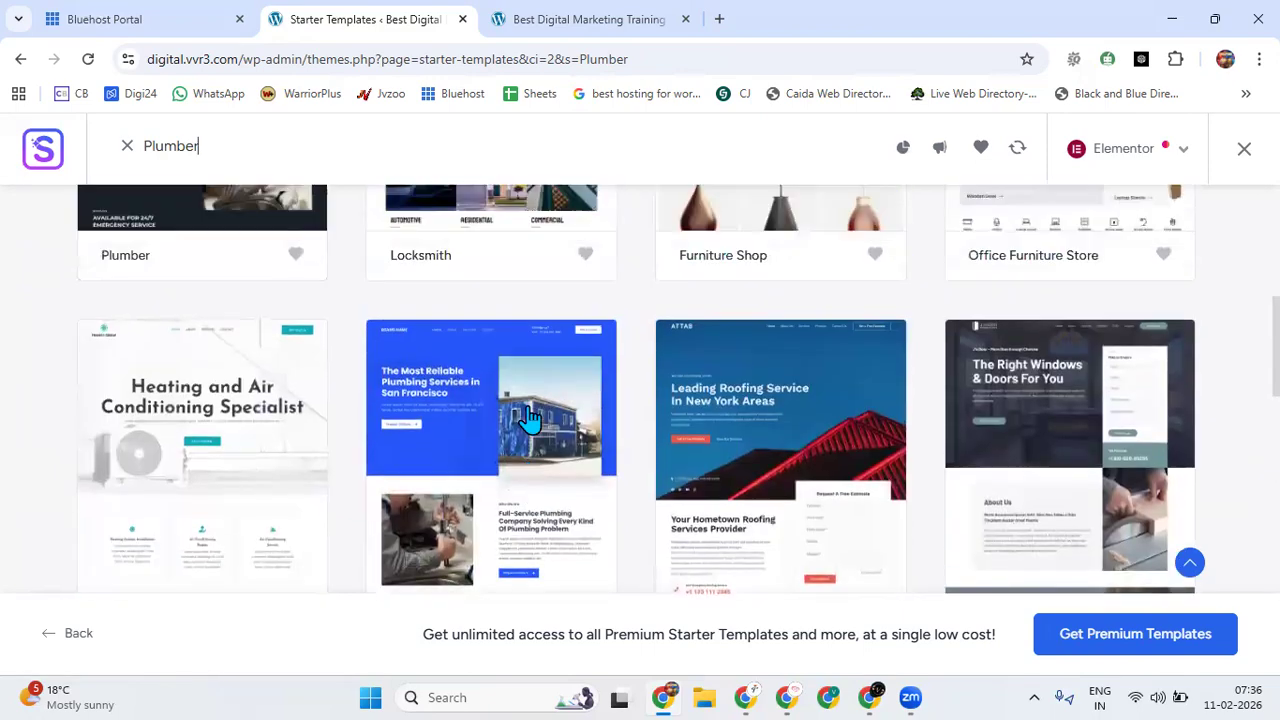
scroll(530, 418, "up", 1)
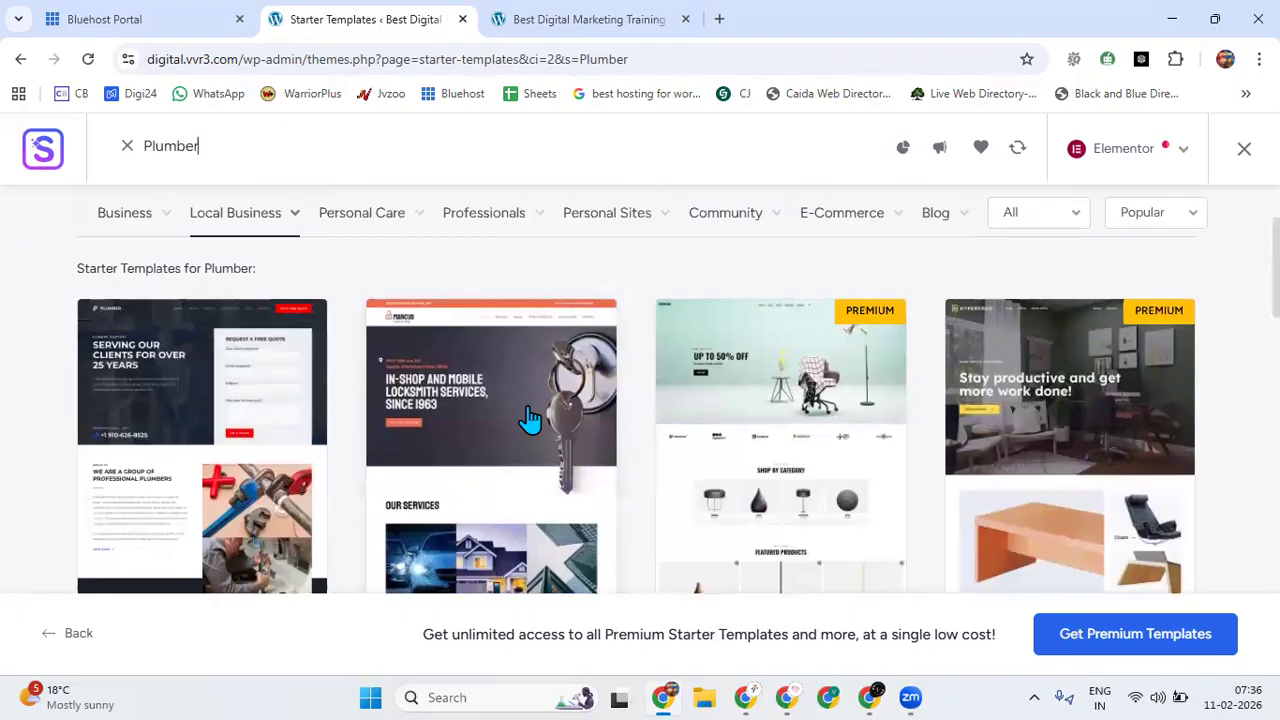
Choose the blue Local Business plumbing template and continue with its Poppins & Work Sans fonts and Original color palette.
scroll(530, 418, "down", 2)
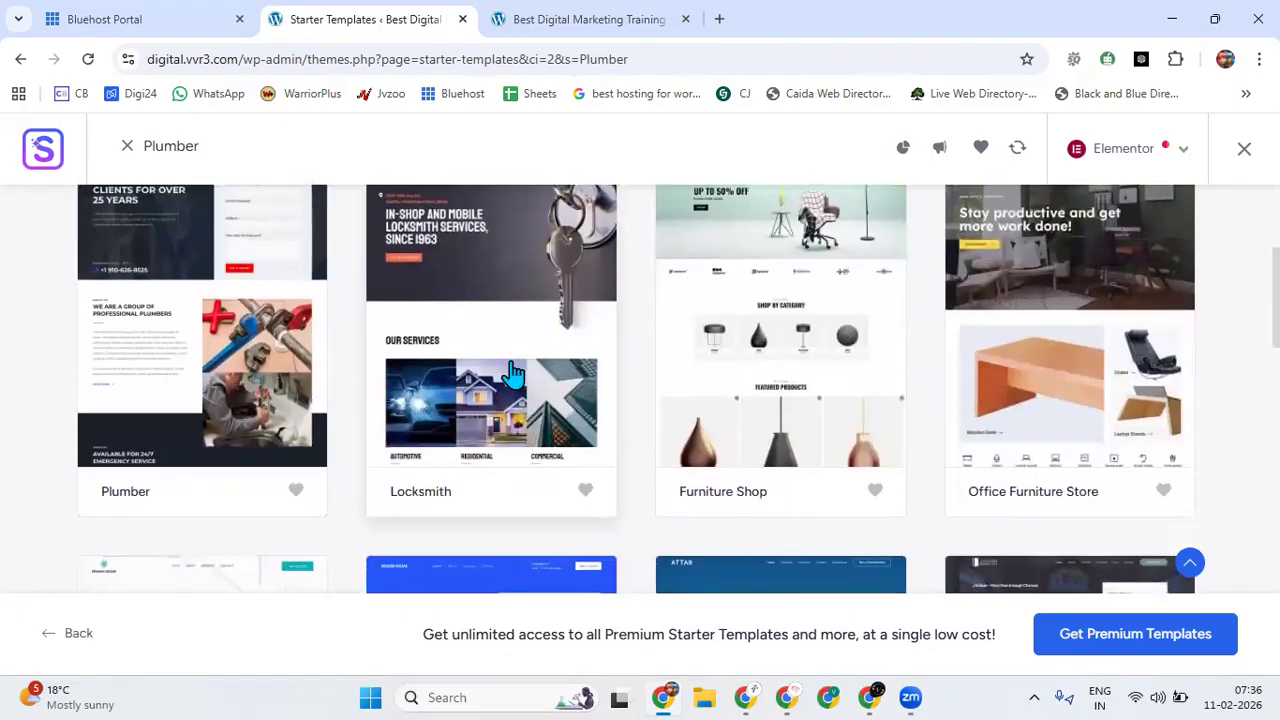
scroll(640, 377, "down", 3)
scroll(640, 377, "down", 2)
scroll(640, 377, "up", 2)
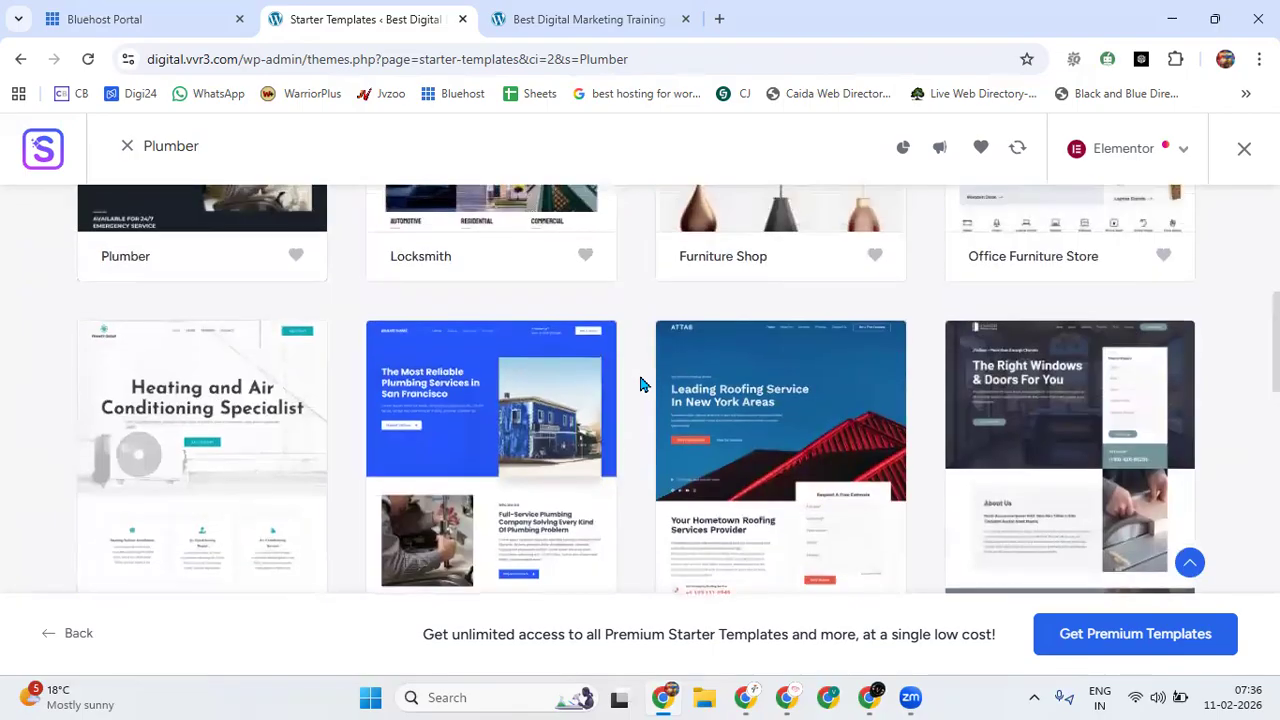
scroll(640, 384, "down", 2)
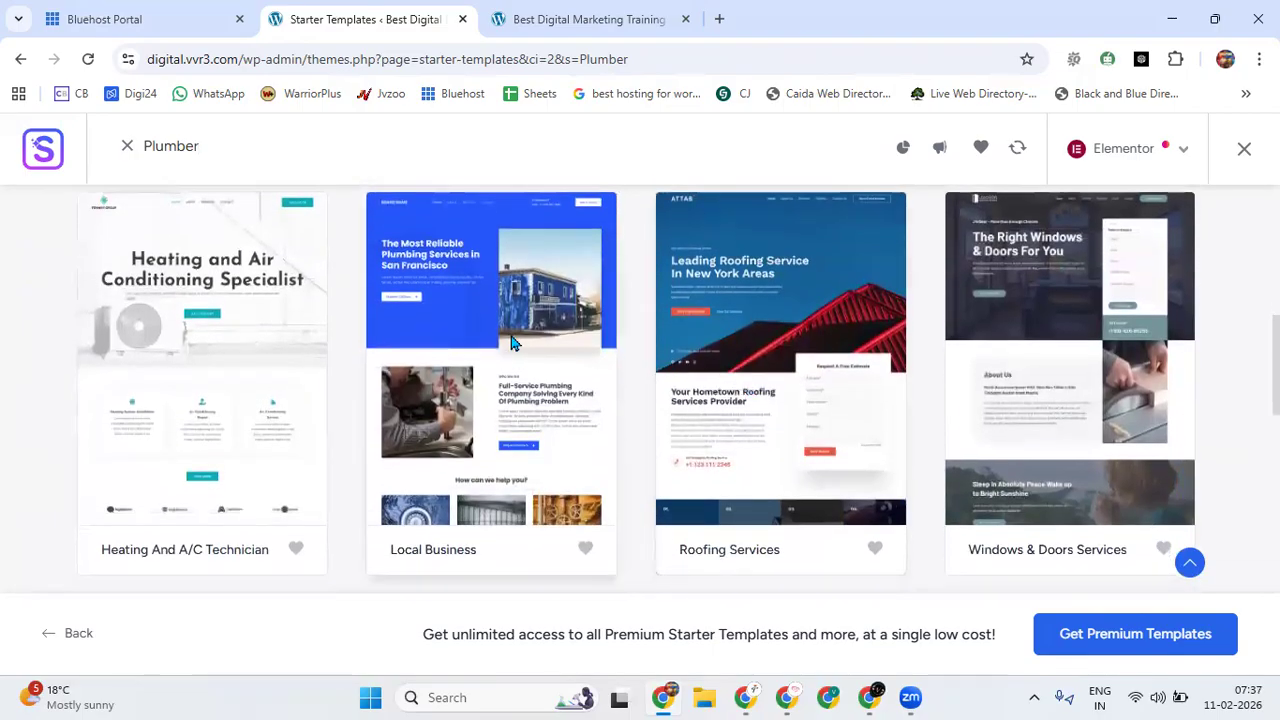
left_click(512, 342)
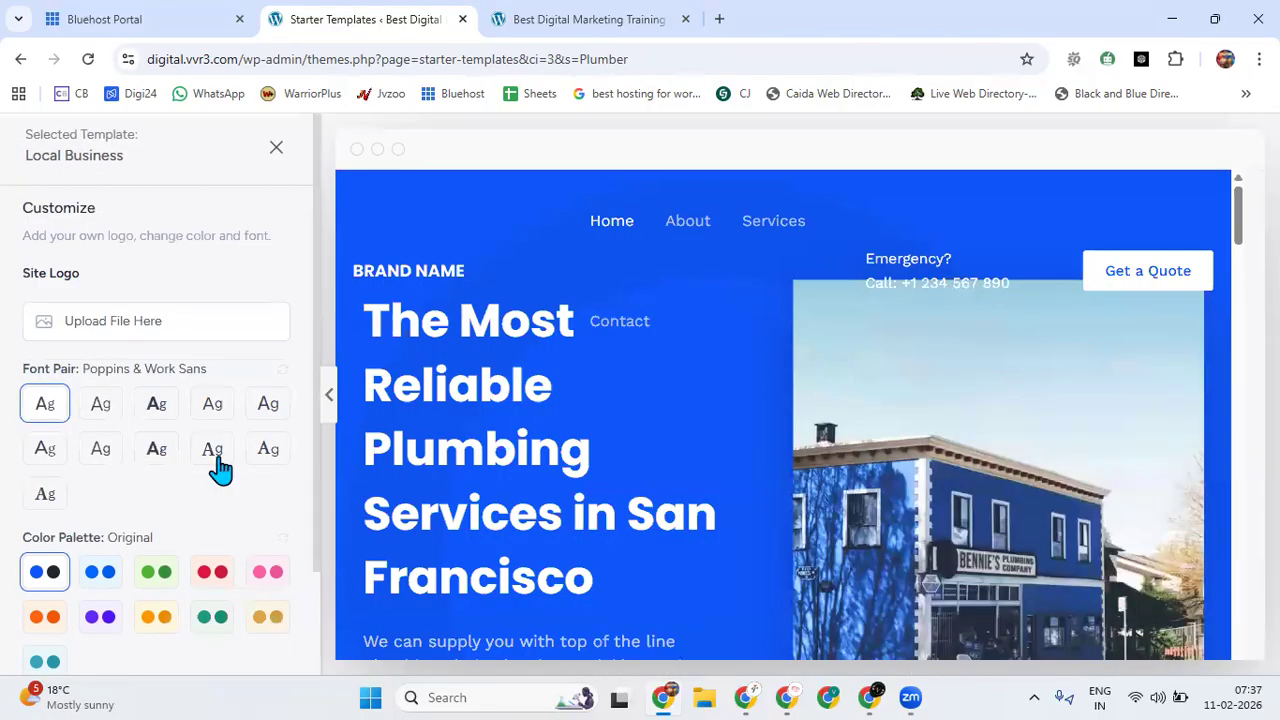
scroll(930, 487, "down", 5)
scroll(157, 394, "down", 1)
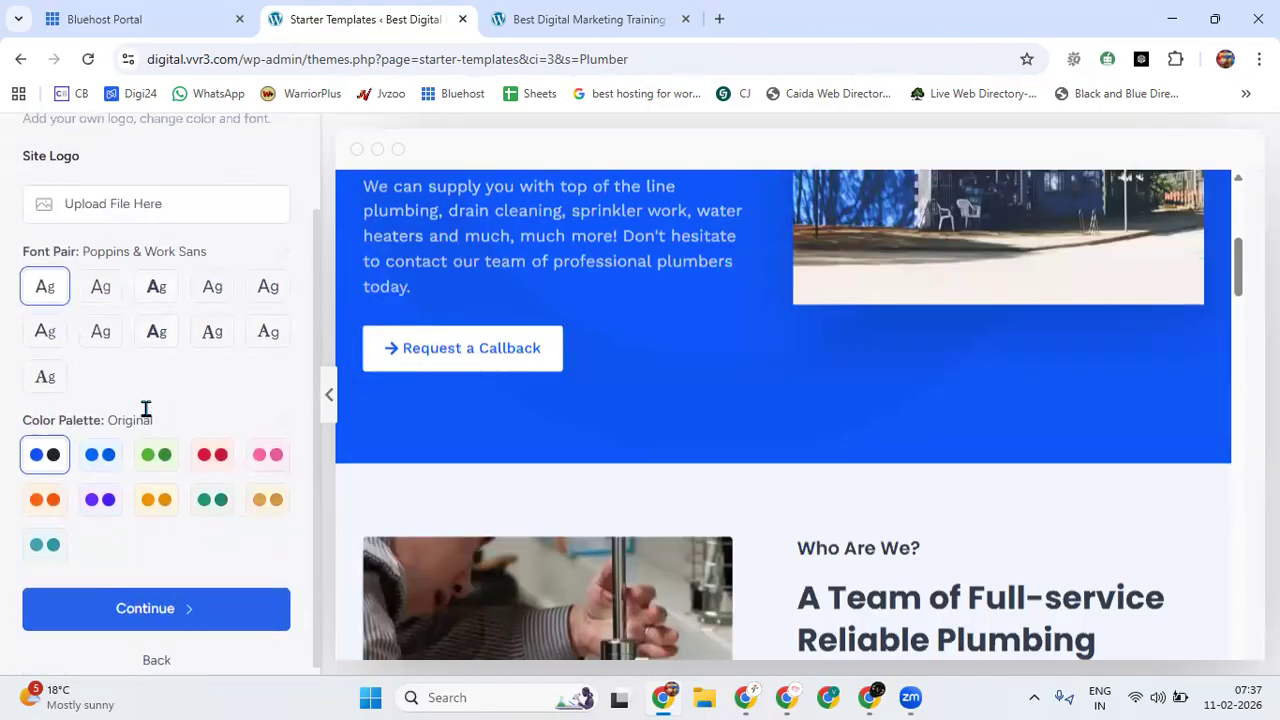
left_click(155, 598)
Skip the feature selection and the personal details form to build the website, and finish the setup.
scroll(600, 500, "down", 3)
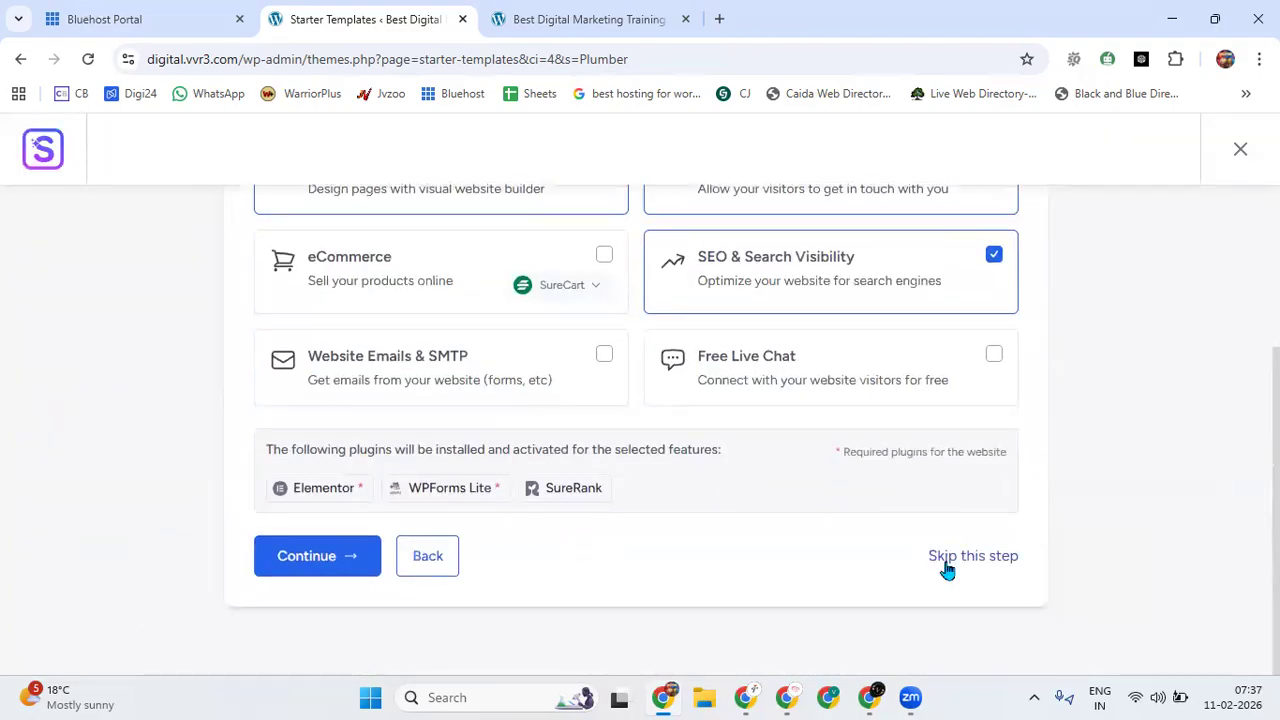
left_click(947, 560)
scroll(746, 480, "down", 3)
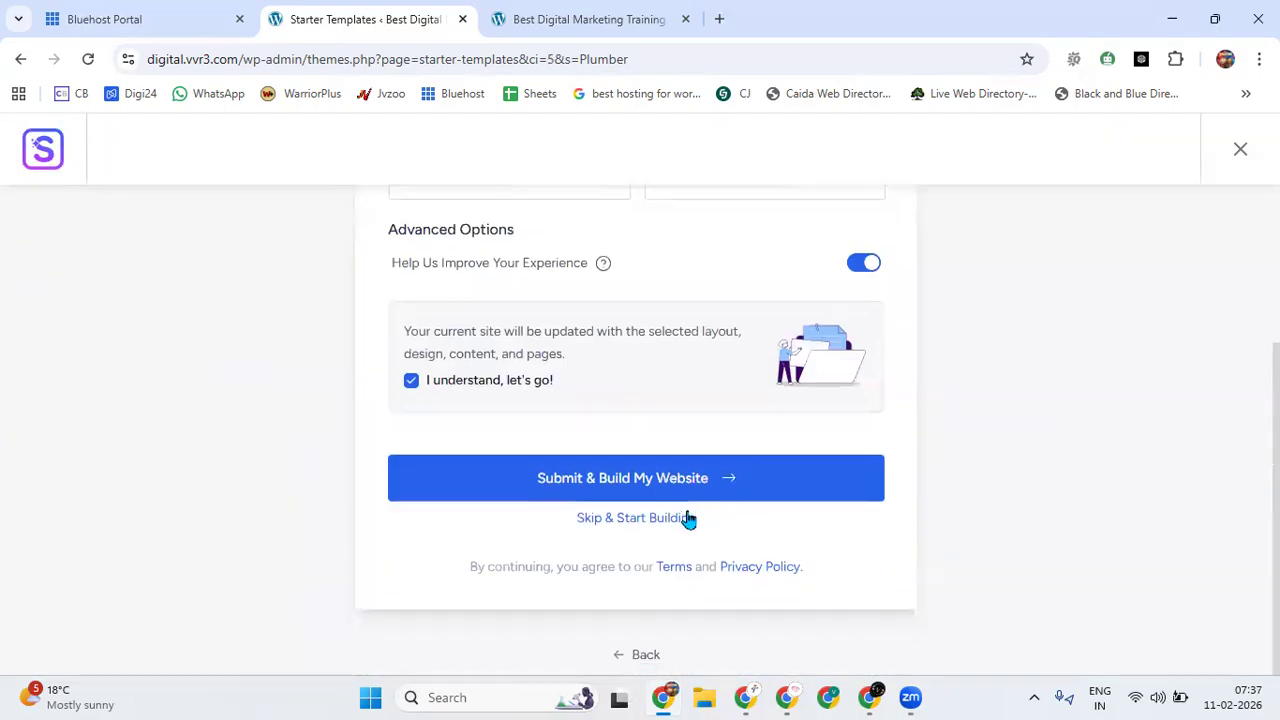
left_click(633, 518)
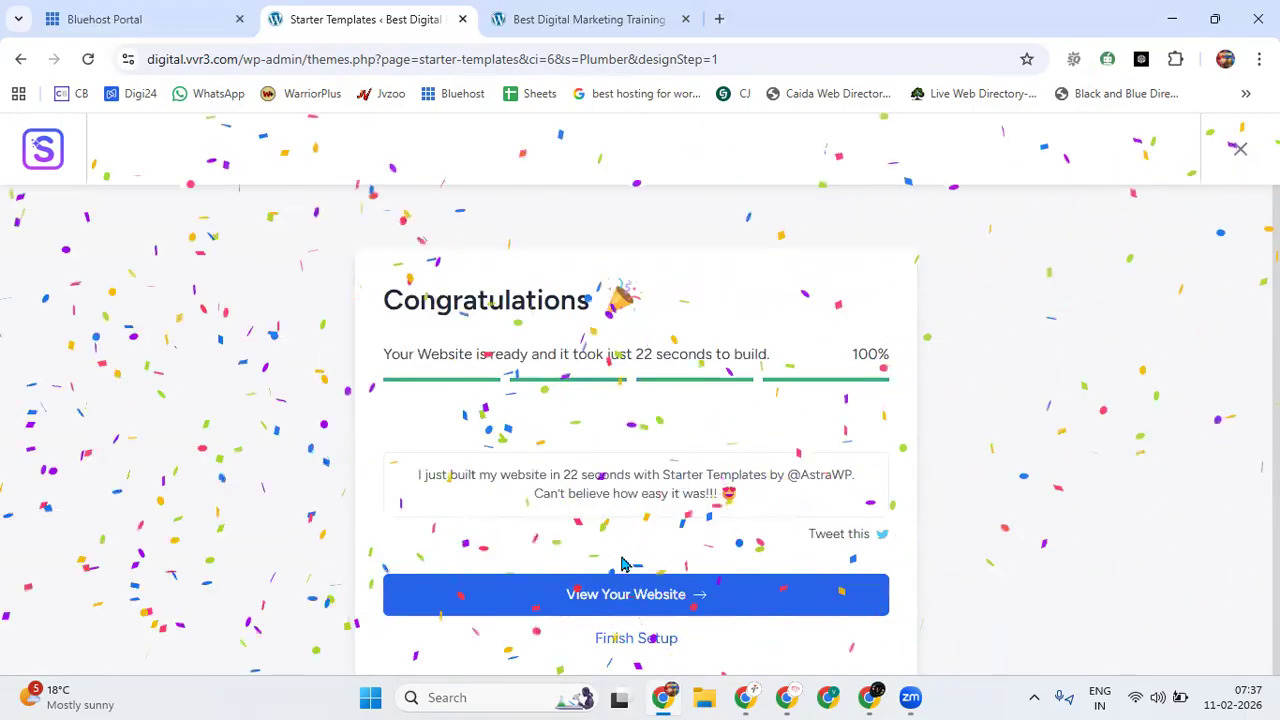
left_click(620, 640)
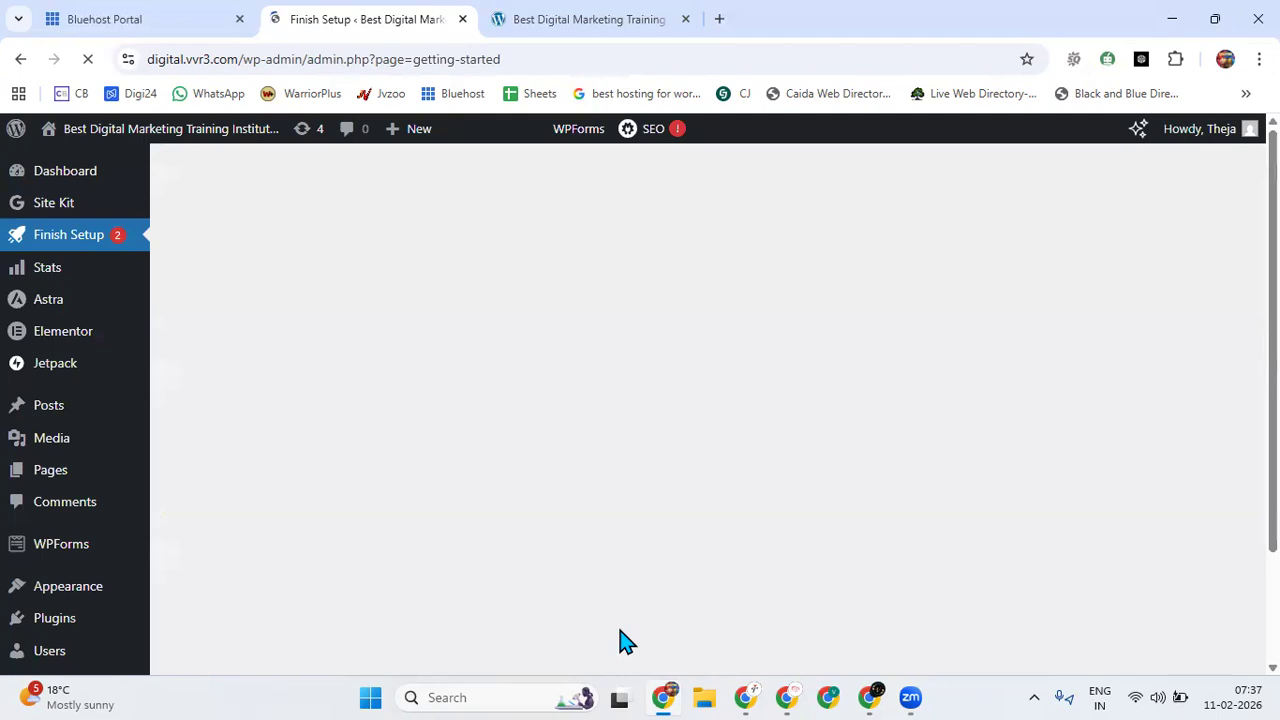
Open the site's live front end from the WordPress dashboard in a new browser tab.
left_click(590, 19)
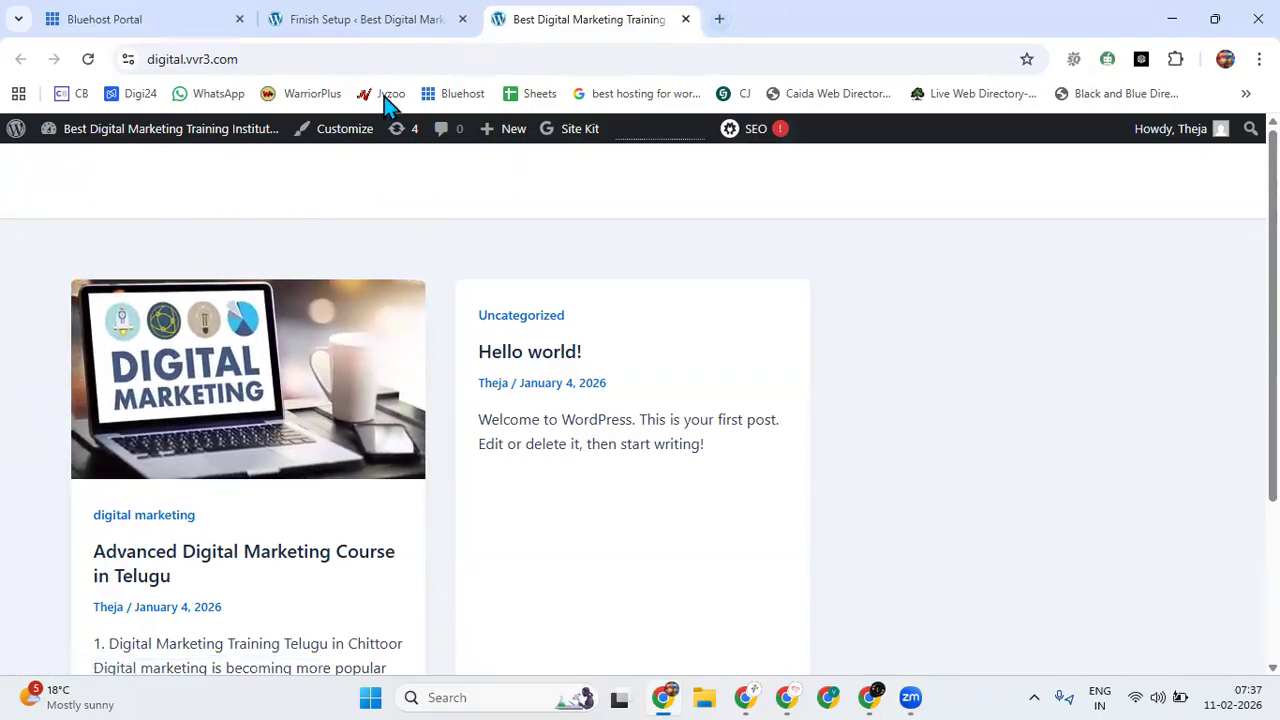
left_click(357, 30)
right_click(84, 166)
left_click(150, 183)
left_click(548, 24)
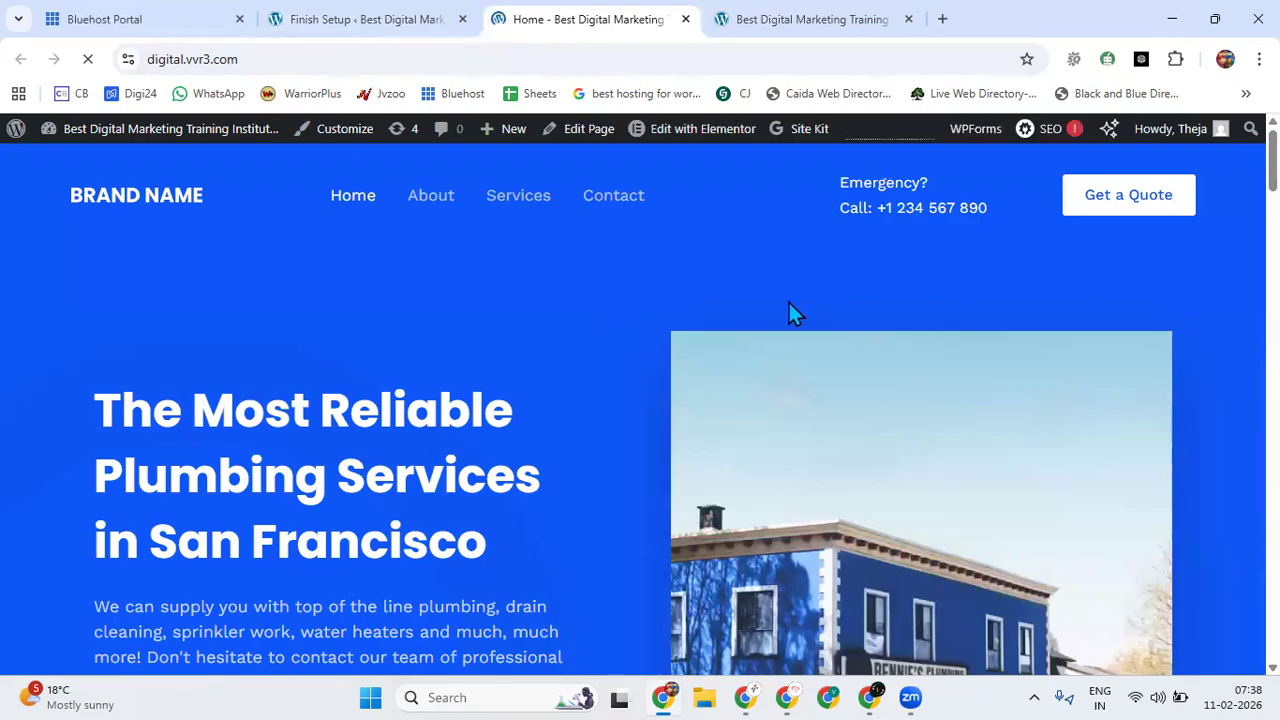
Examine the live home page from the hero section through services and testimonials to the footer with business hours and map.
scroll(760, 307, "down", 5)
scroll(741, 307, "down", 12)
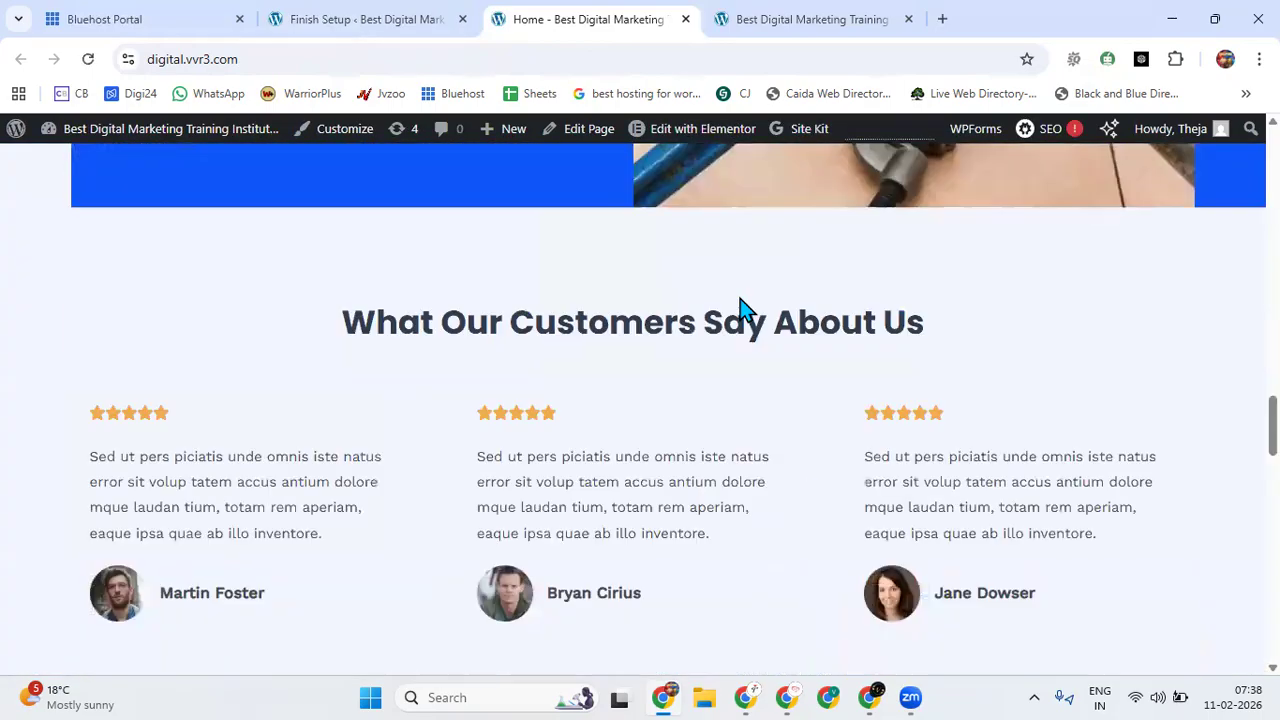
scroll(740, 298, "down", 10)
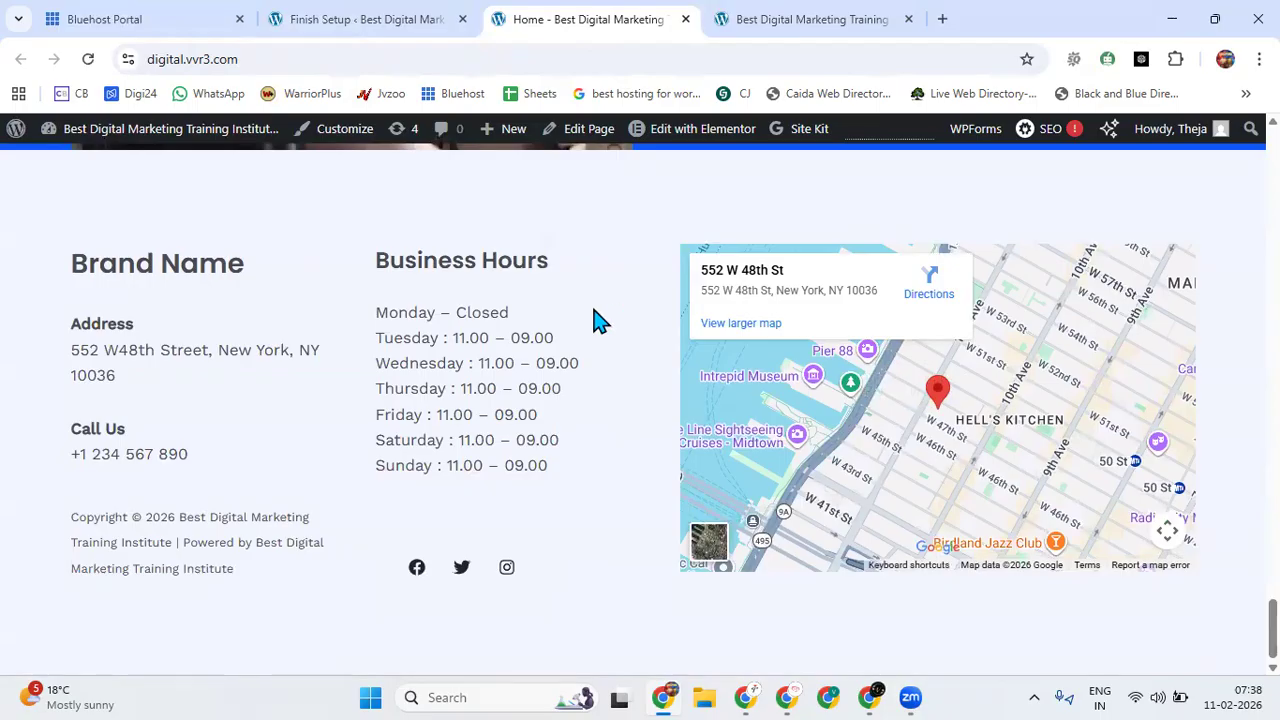
scroll(610, 330, "up", 20)
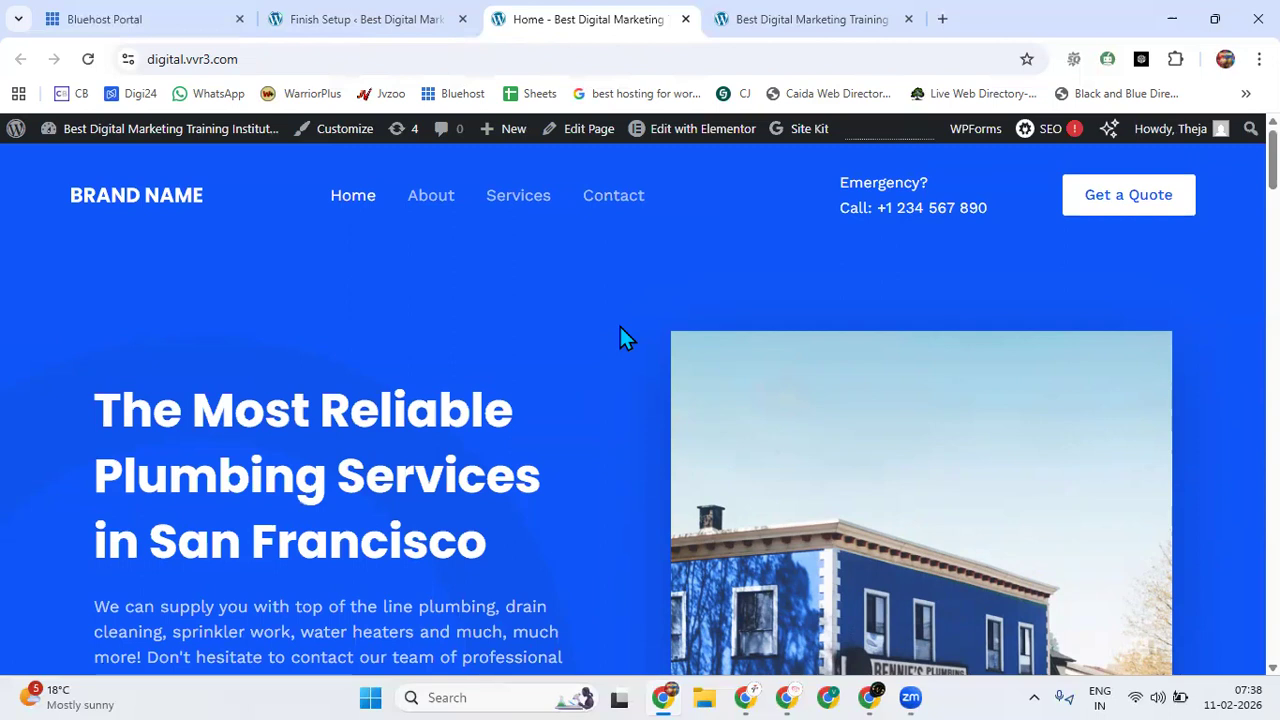
scroll(620, 328, "down", 20)
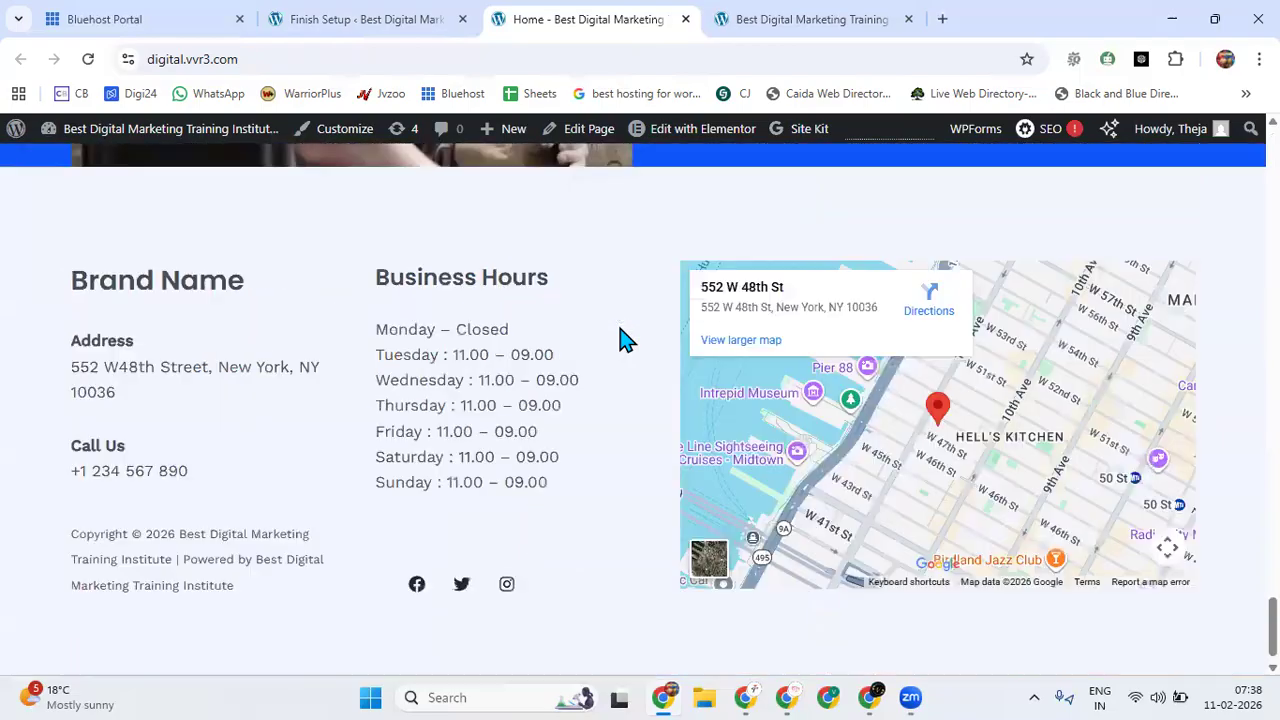
scroll(625, 340, "down", 1)
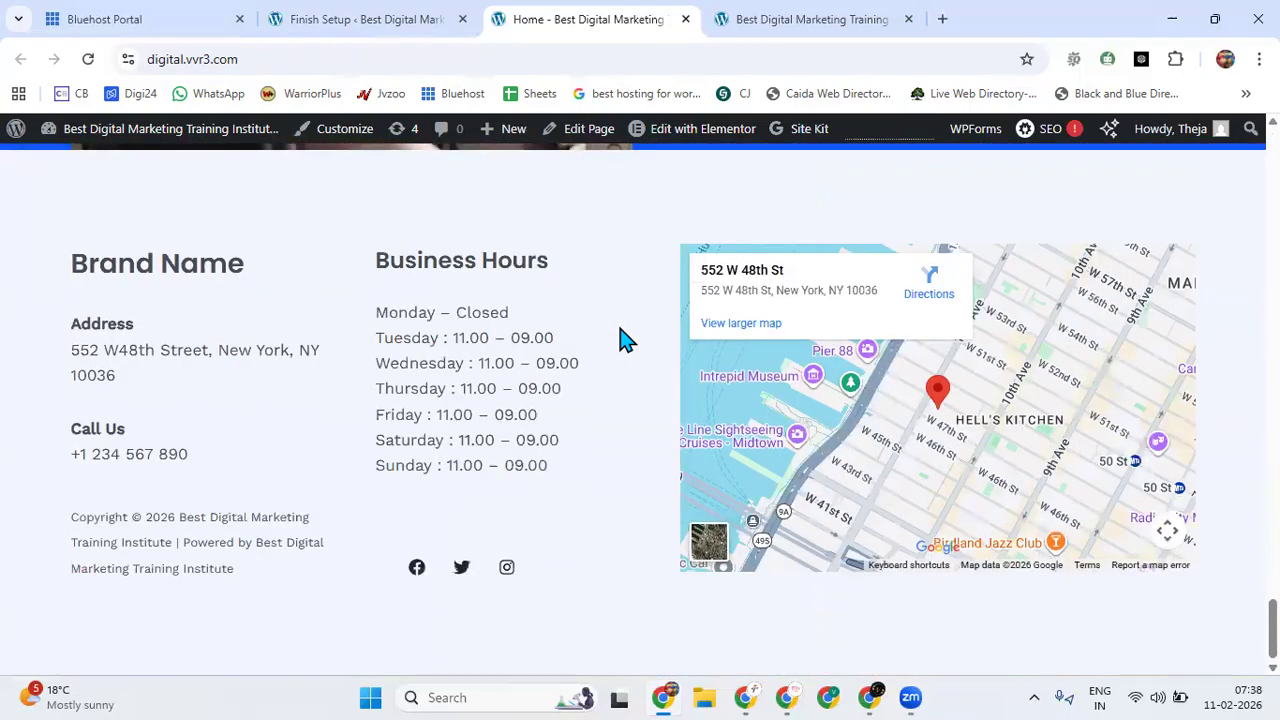
scroll(620, 340, "up", 15)
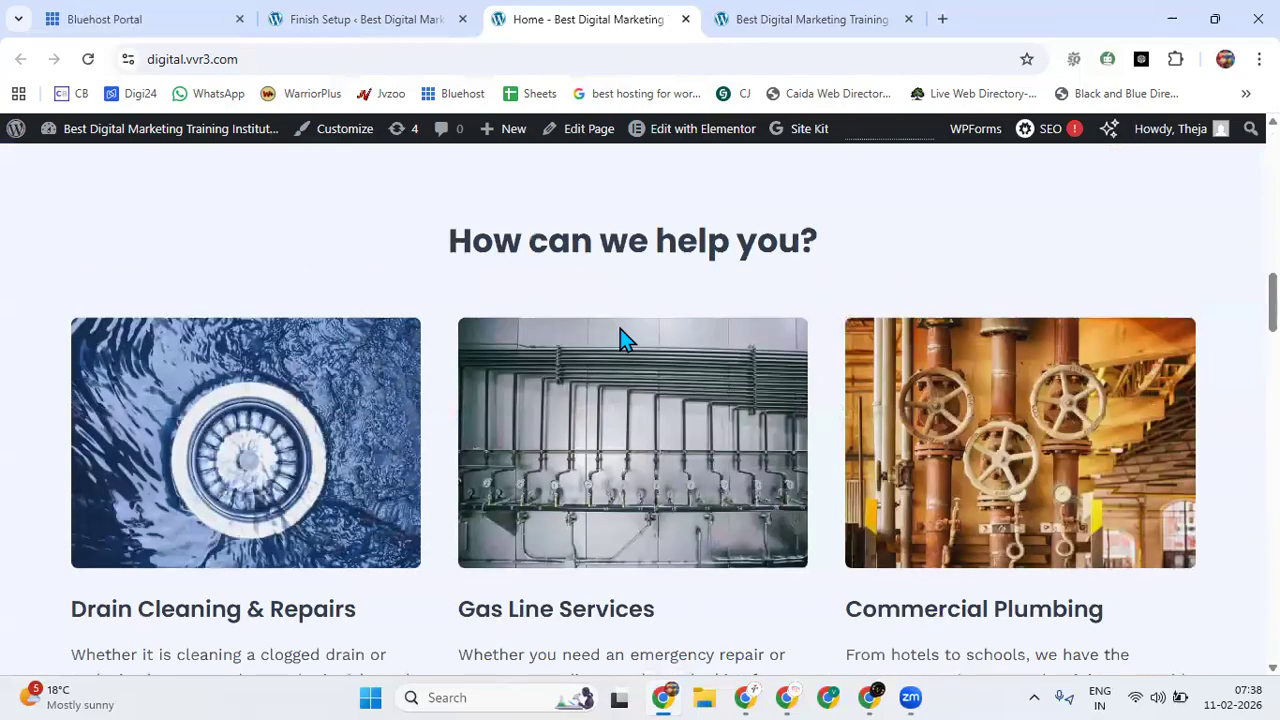
scroll(620, 329, "up", 13)
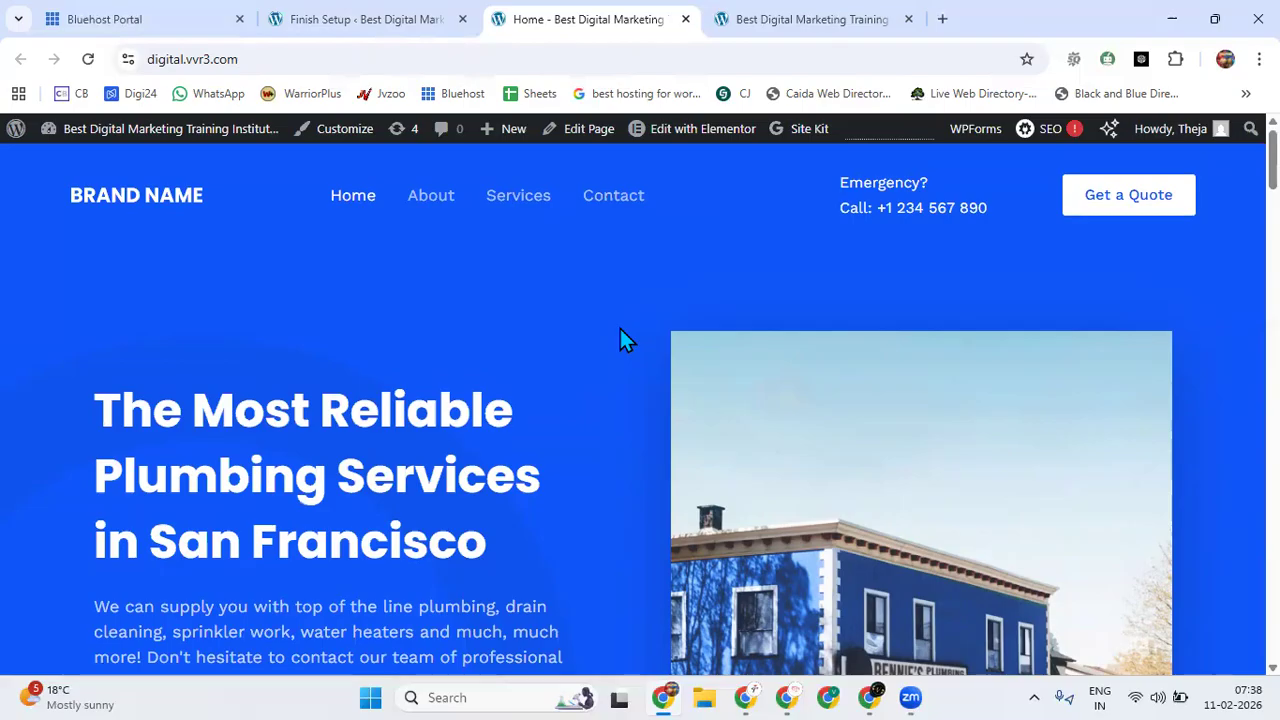
Search Google for "usd to inr" in a new tab and convert 300 United States Dollars to Indian Rupees.
left_click(941, 22)
type("usd")
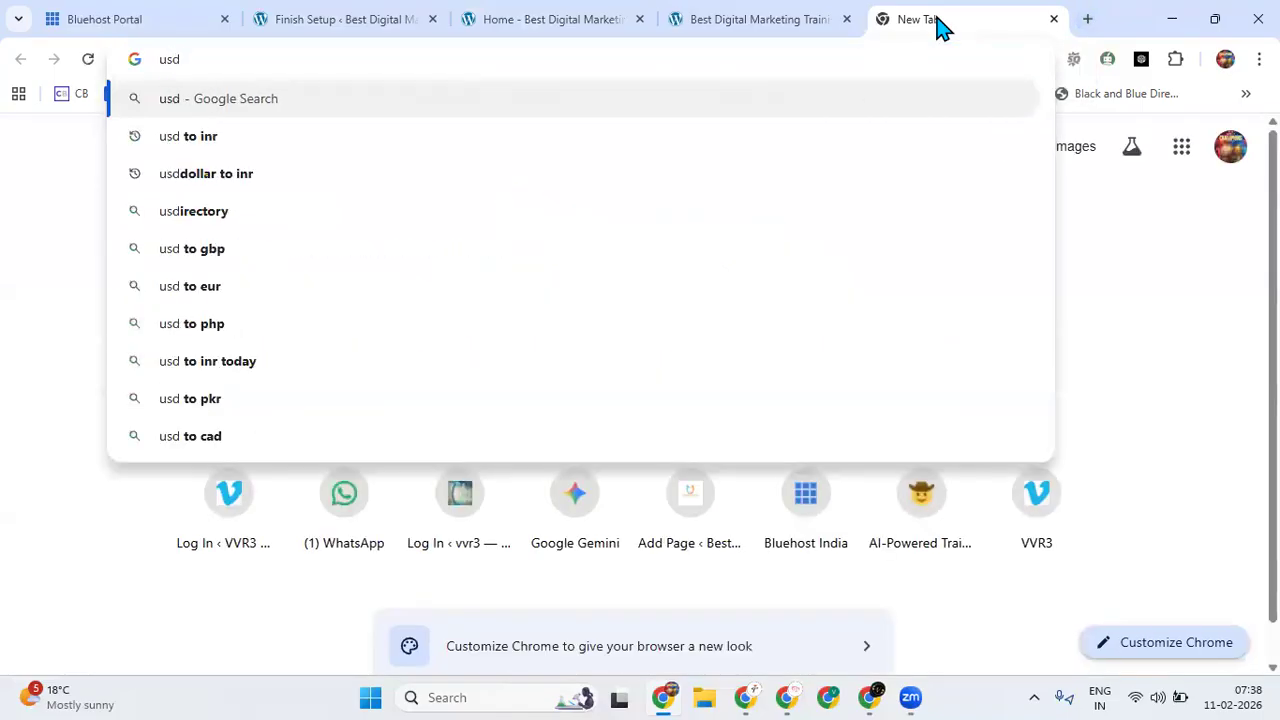
key("Down")
key("Return")
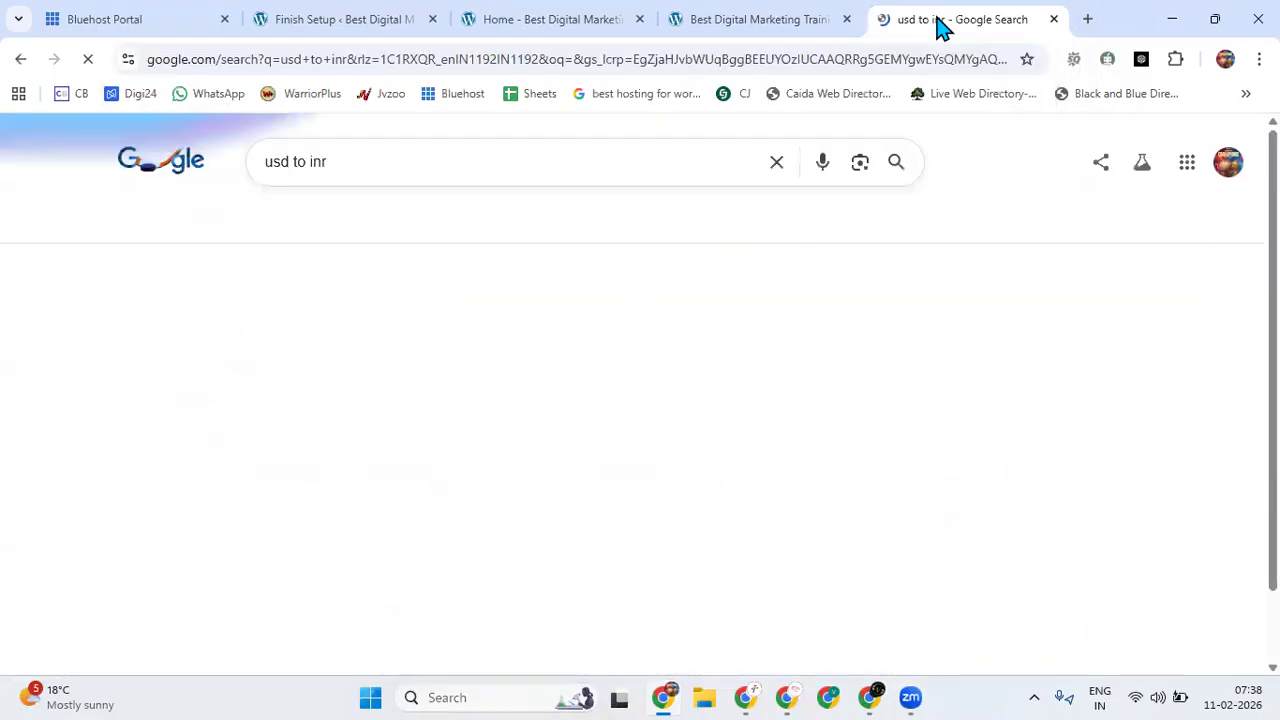
left_click(166, 408)
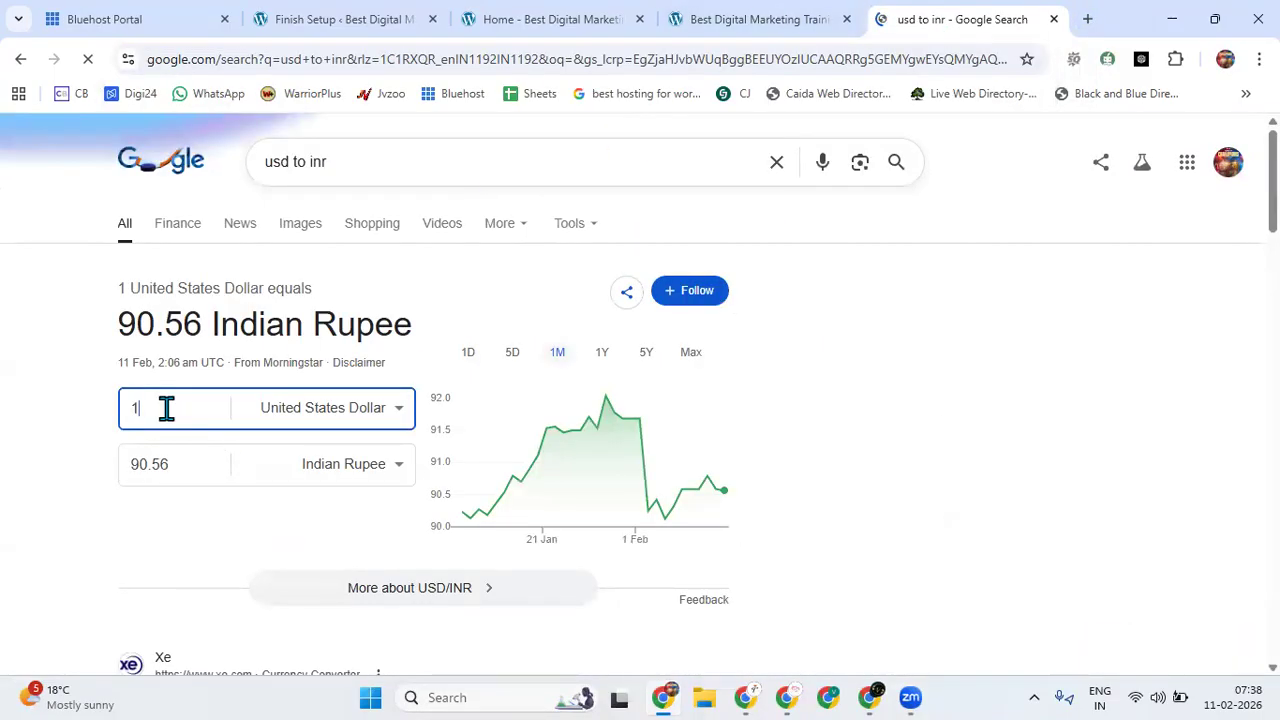
key("BackSpace")
type("000")
key("BackSpace")
key("BackSpace")
key("BackSpace")
type("300")
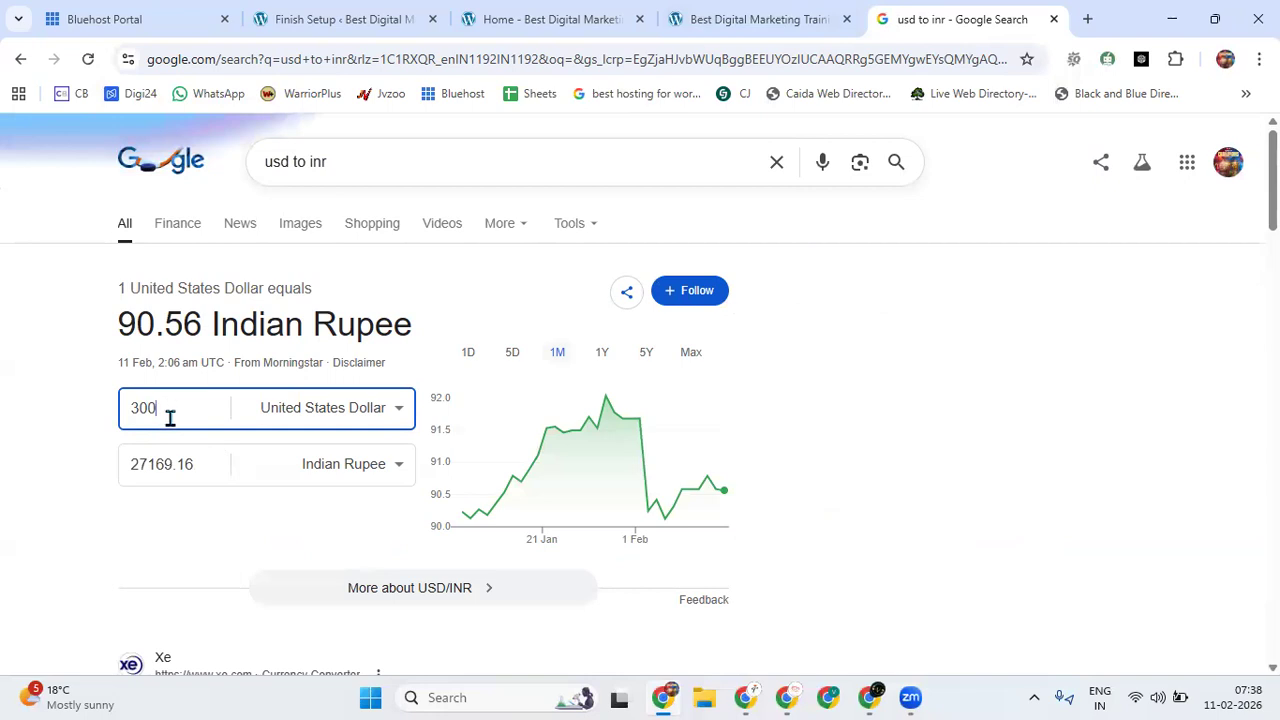
Return to the tab with the new plumbing home page and examine its hero section, heading and building photo.
left_click(707, 12)
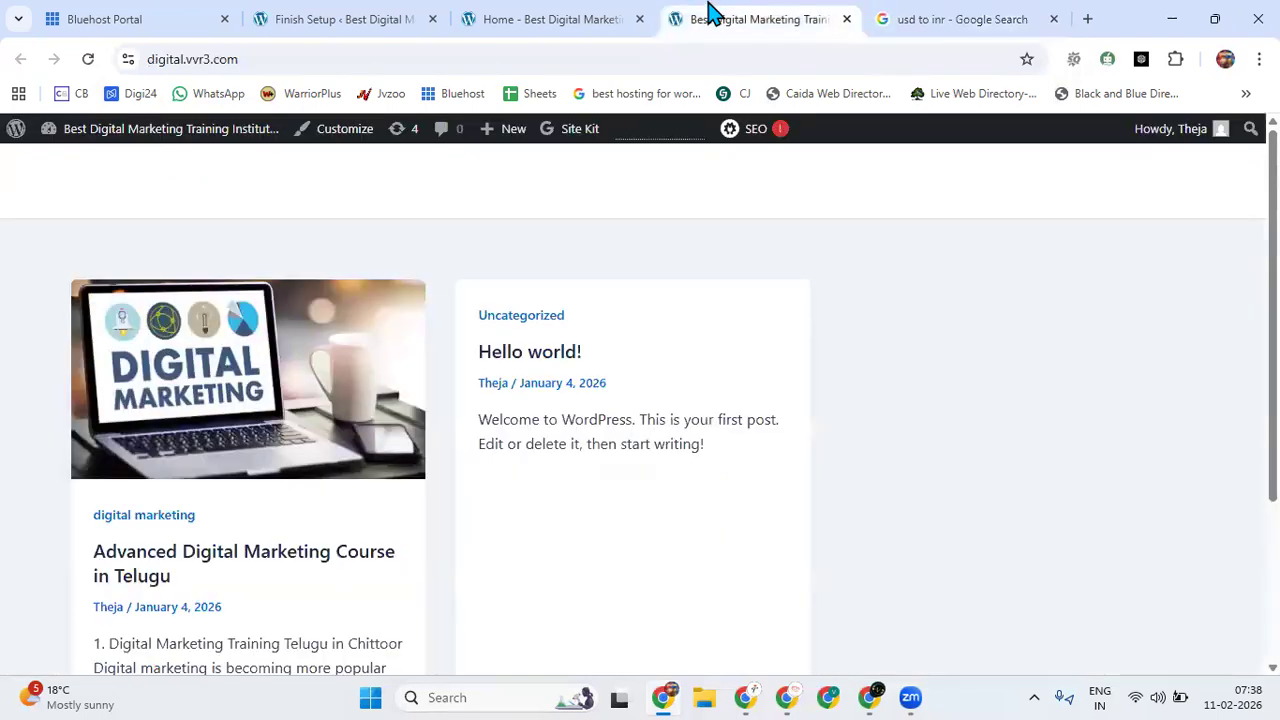
left_click(563, 14)
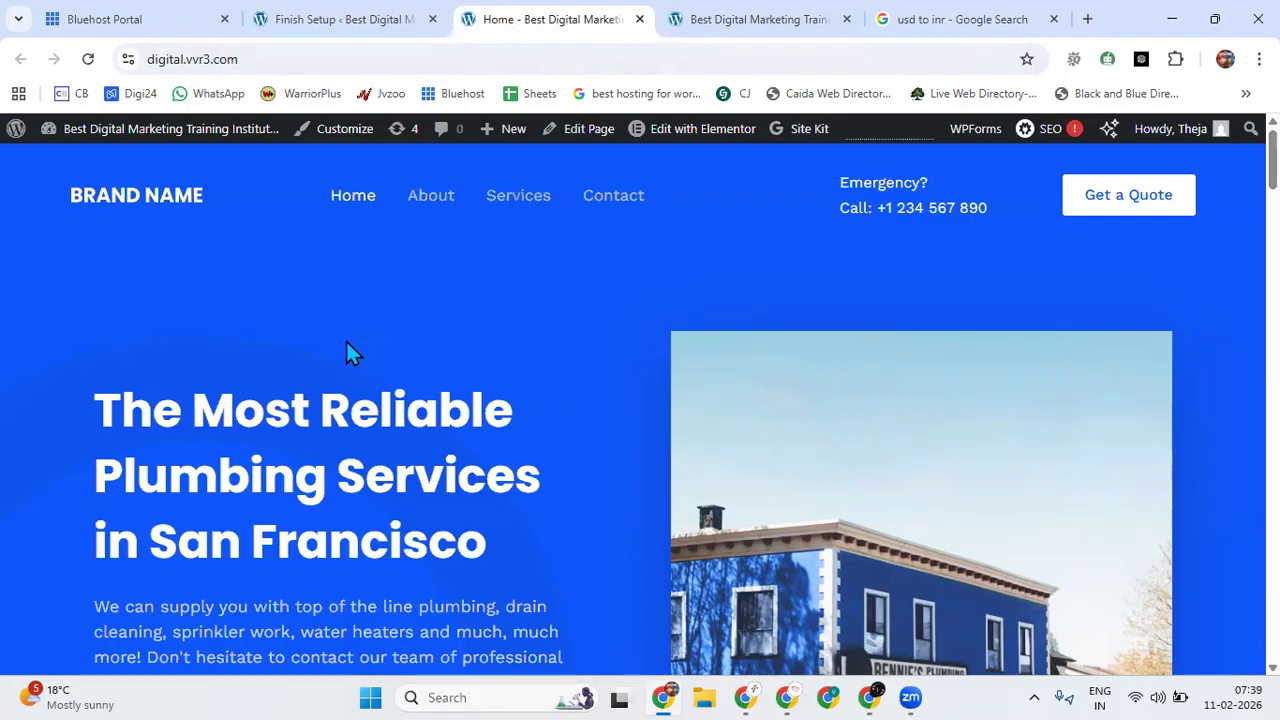
scroll(346, 339, "down", 3)
scroll(346, 339, "down", 6)
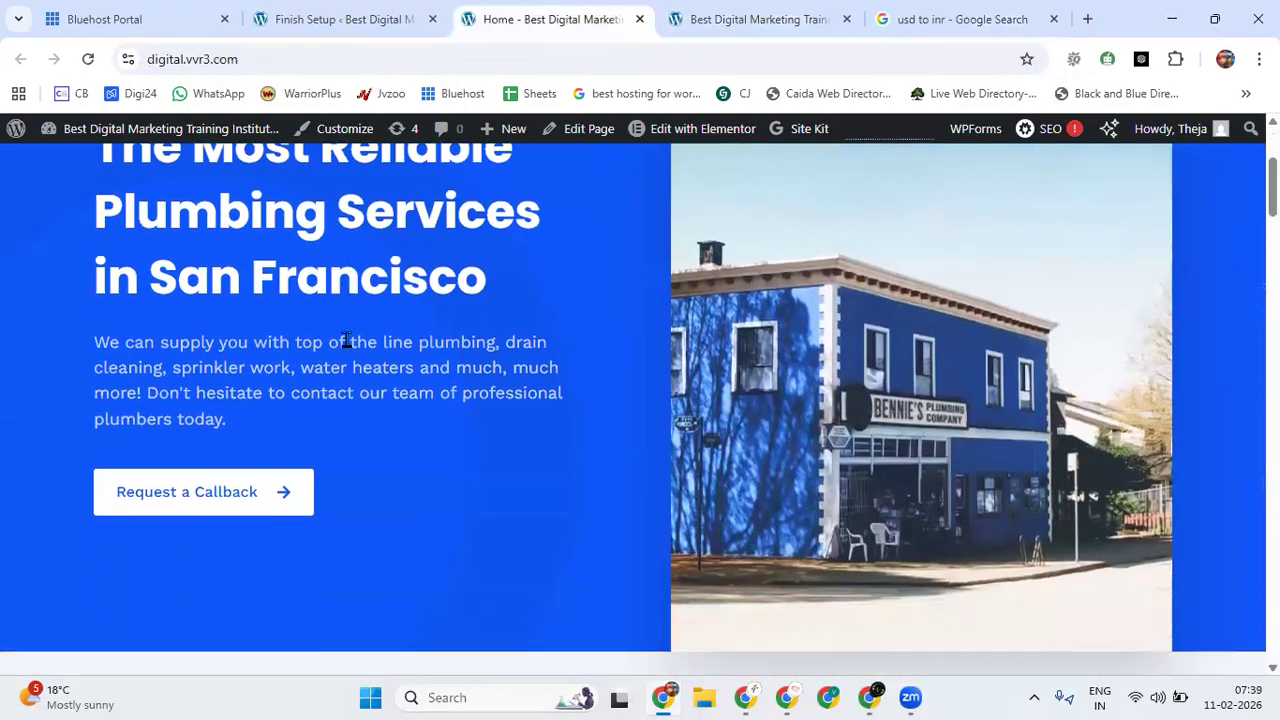
scroll(346, 345, "up", 5)
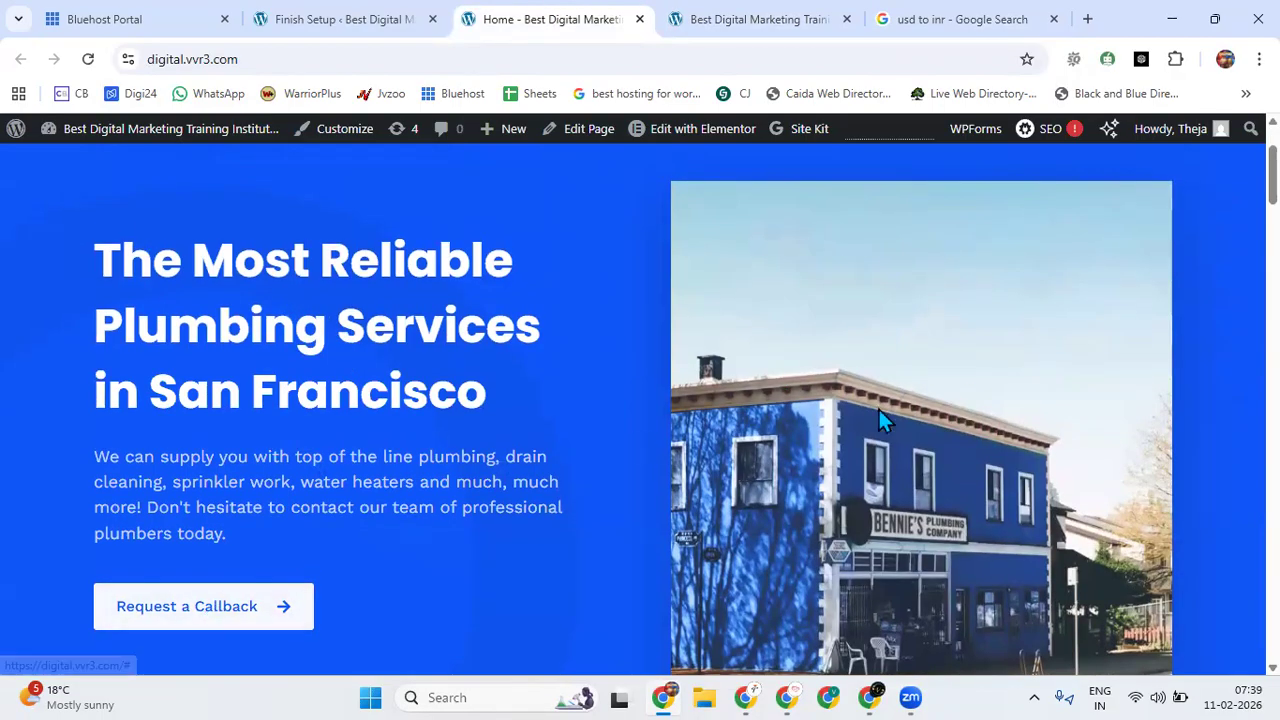
scroll(894, 416, "down", 5)
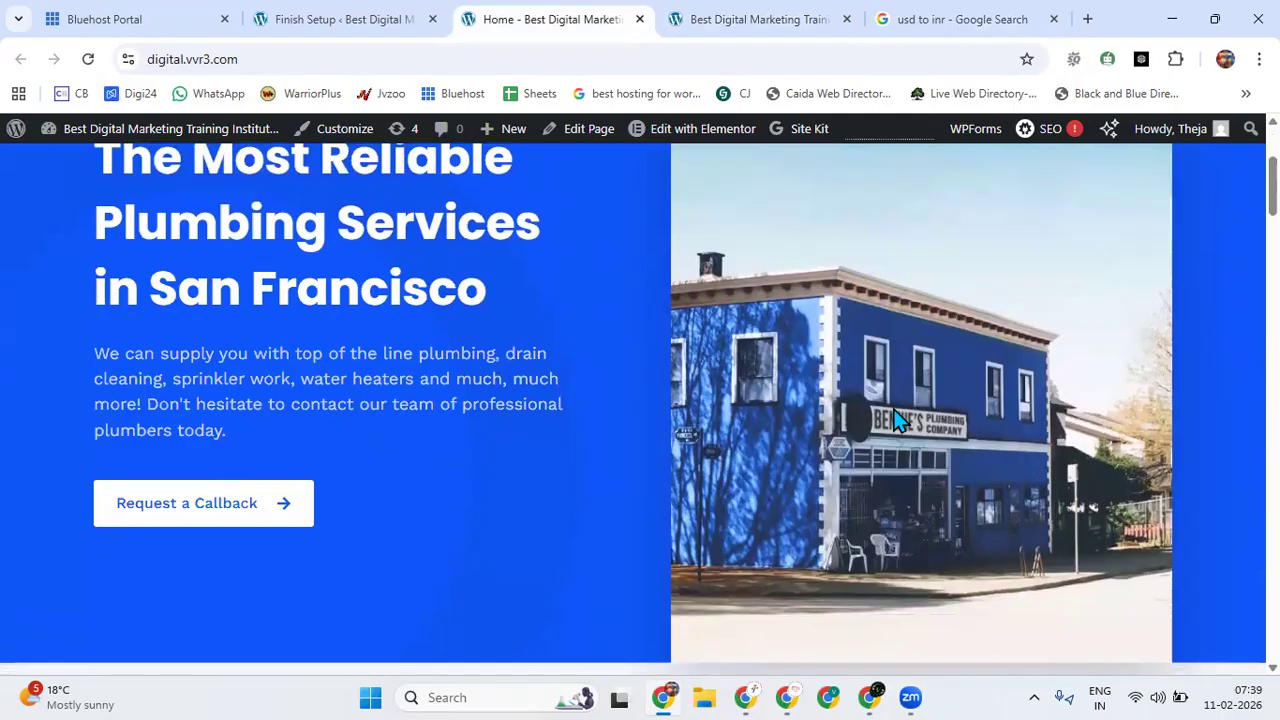
Examine the live home page from the Who Are We section through services, testimonials and gallery to the footer.
scroll(894, 416, "down", 2)
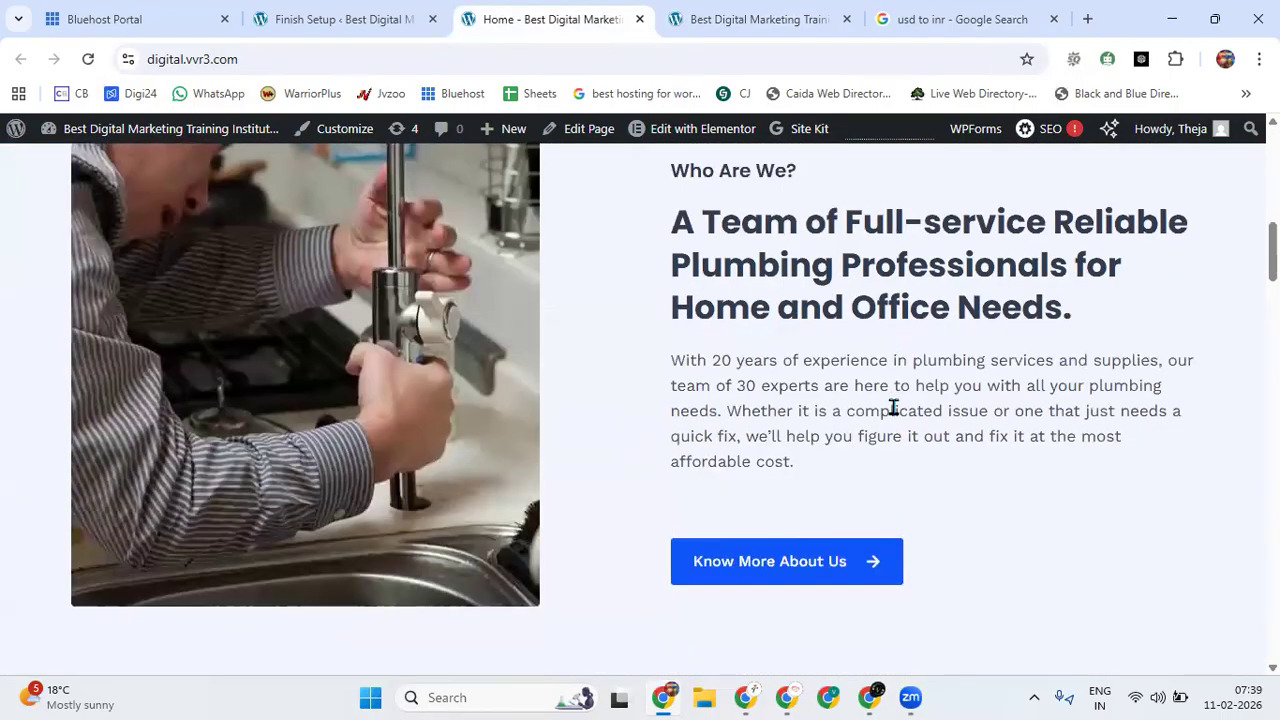
scroll(893, 409, "down", 5)
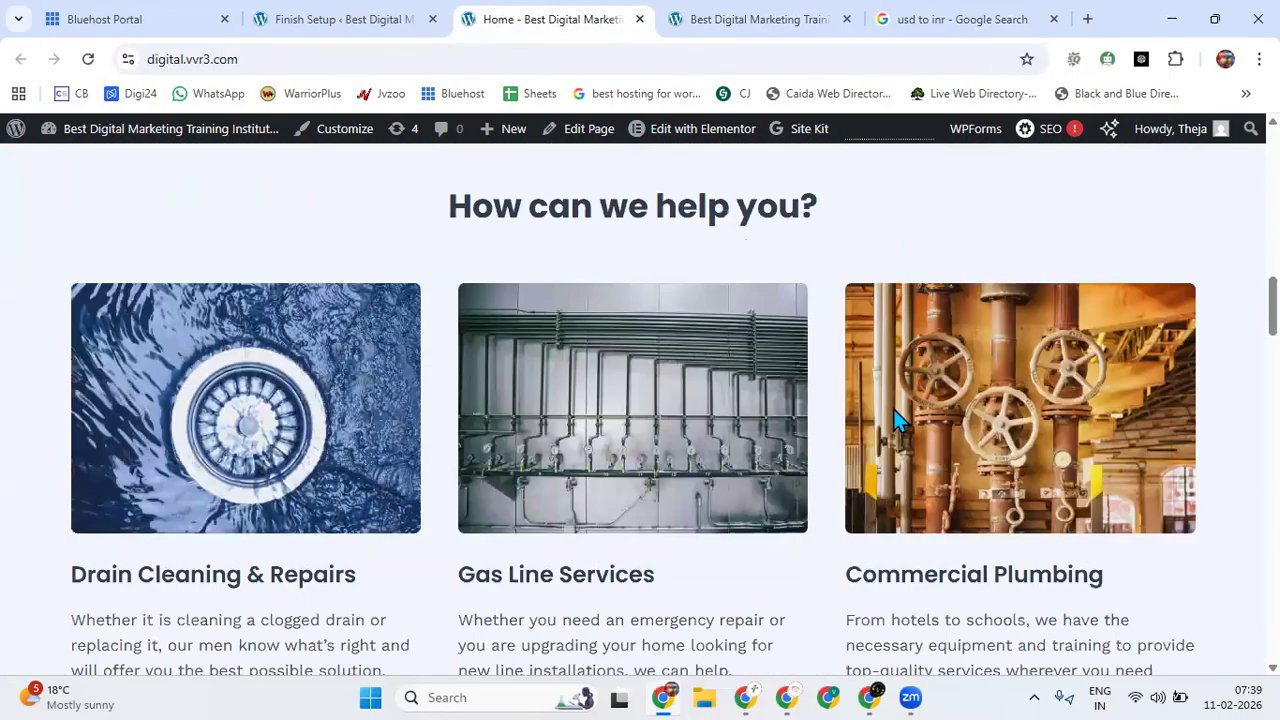
scroll(893, 409, "down", 4)
scroll(897, 420, "down", 8)
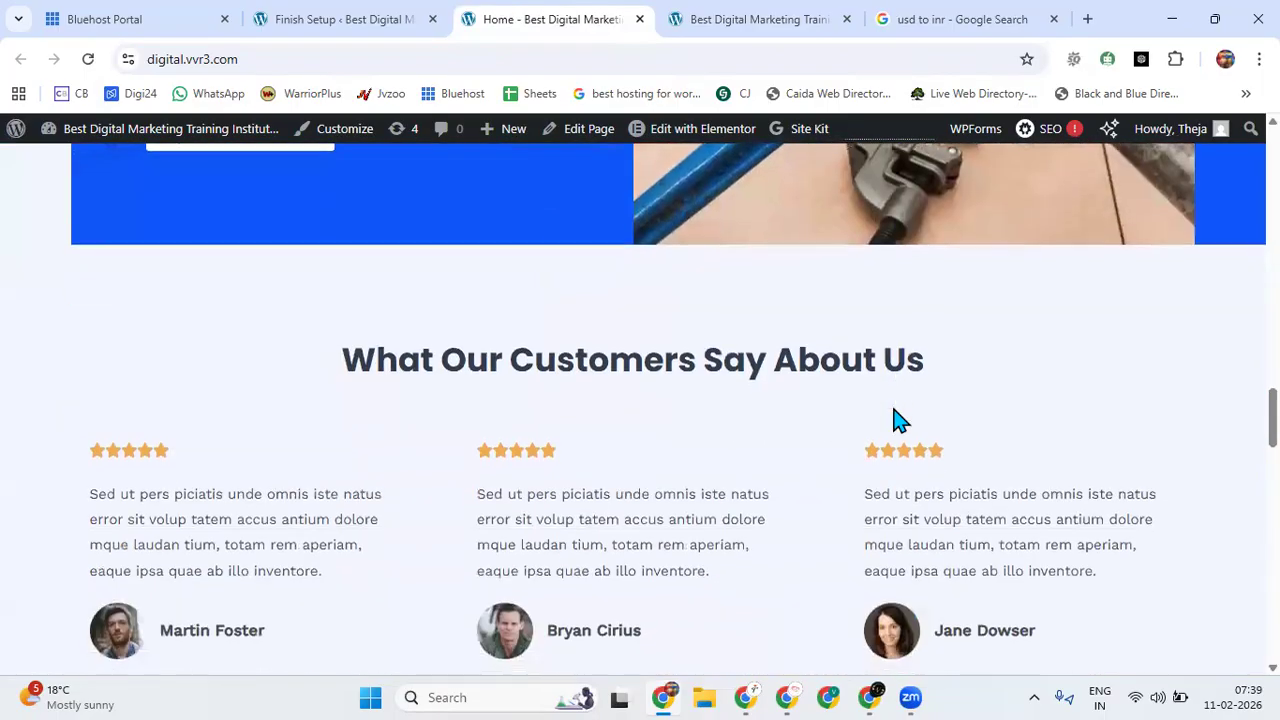
scroll(895, 420, "down", 10)
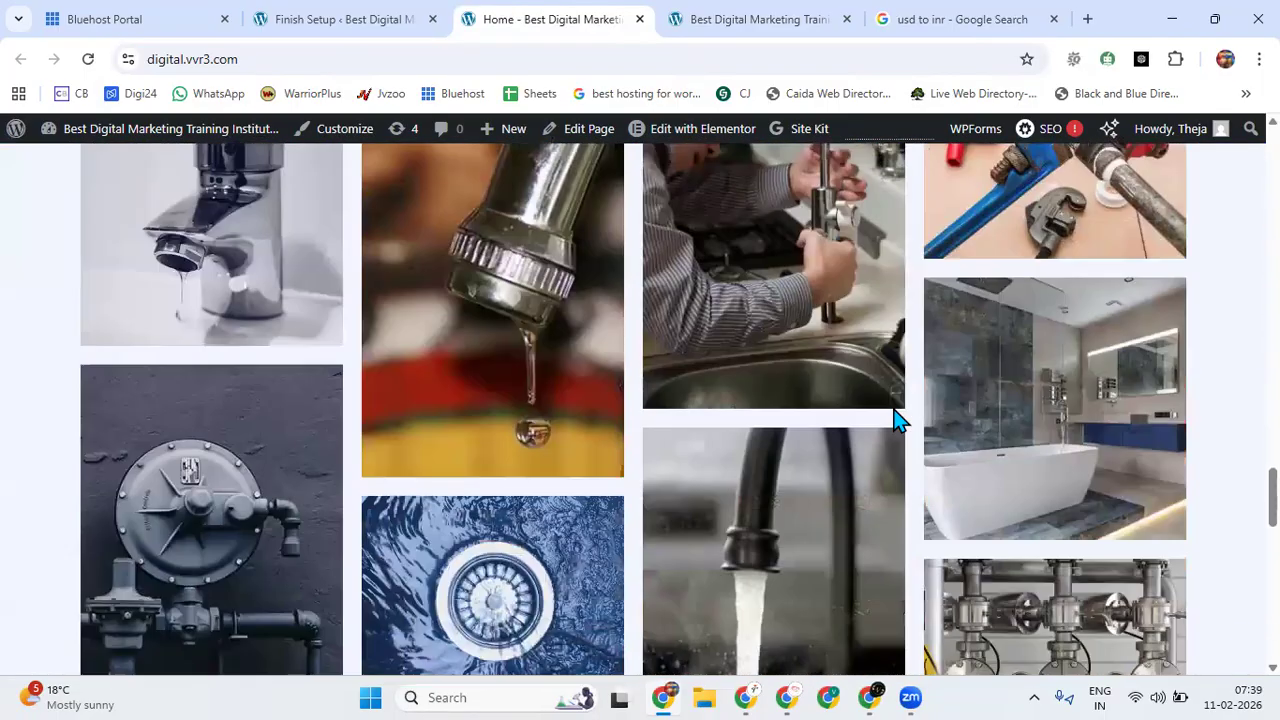
scroll(895, 420, "down", 8)
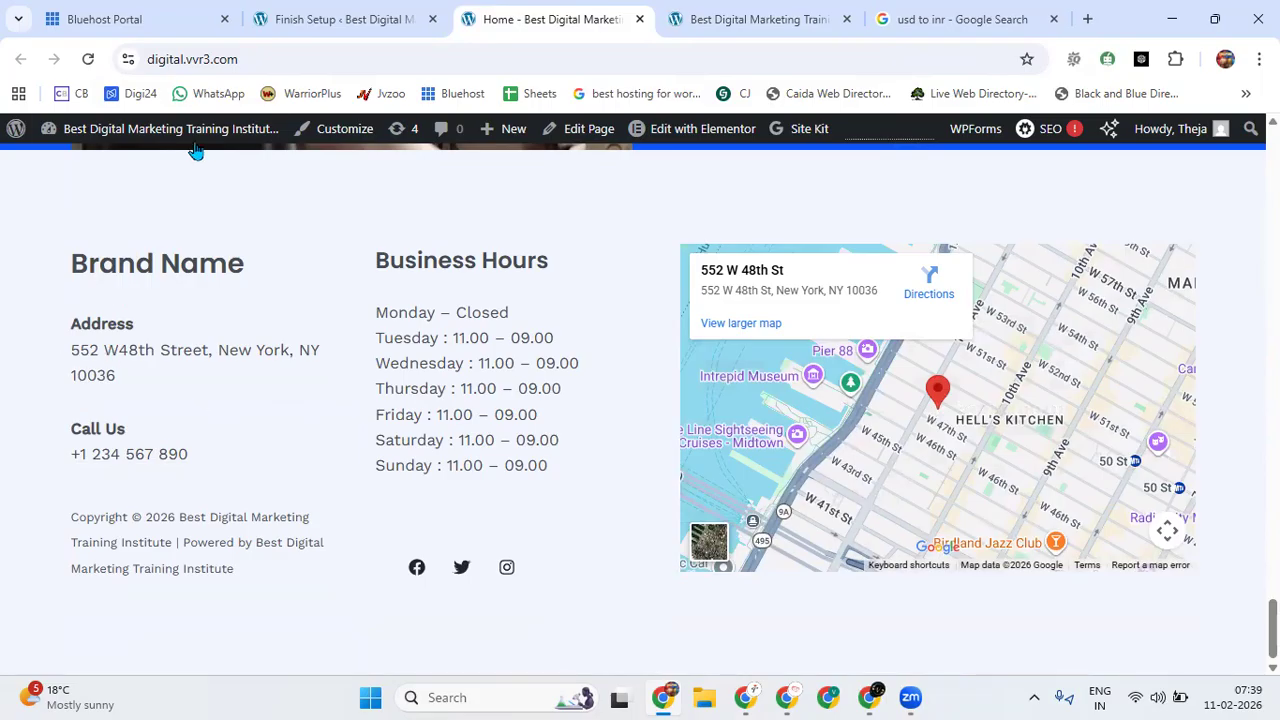
Open the Home page in the Elementor editor, dismiss the AIOSEO and AI notices, and hide the page structure overview.
mouse_move(648, 132)
left_click(731, 132)
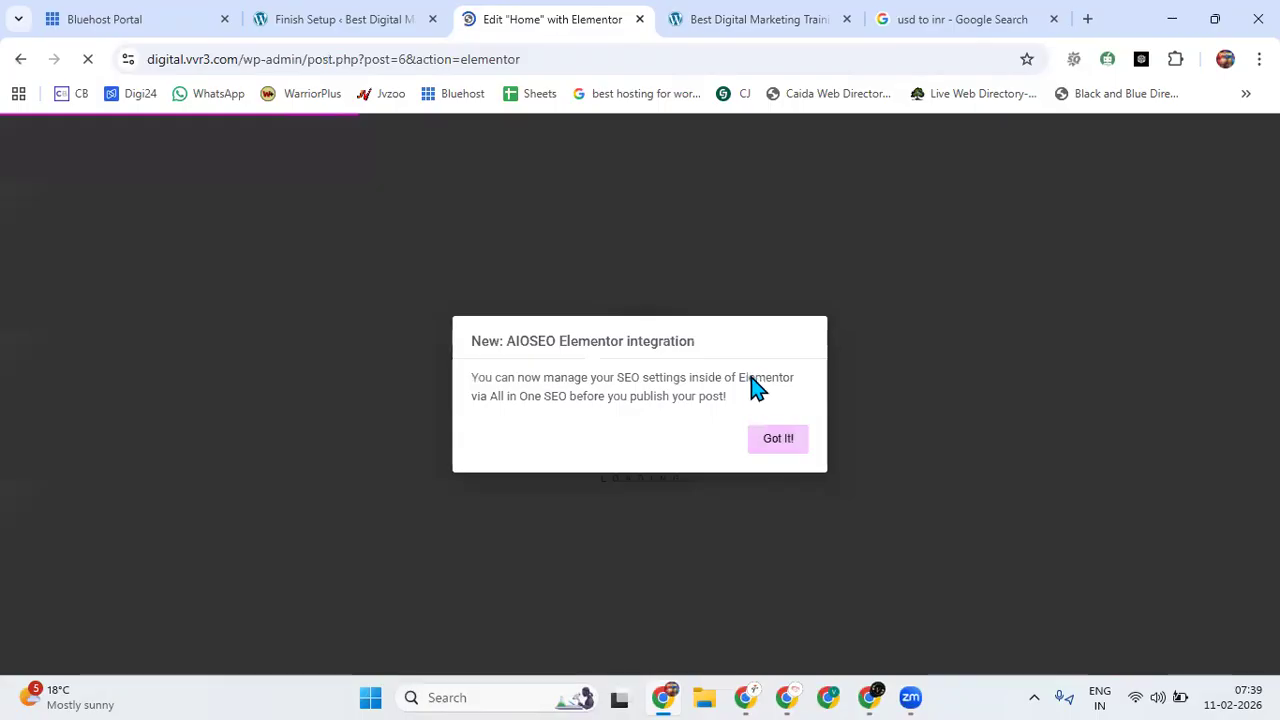
left_click(776, 446)
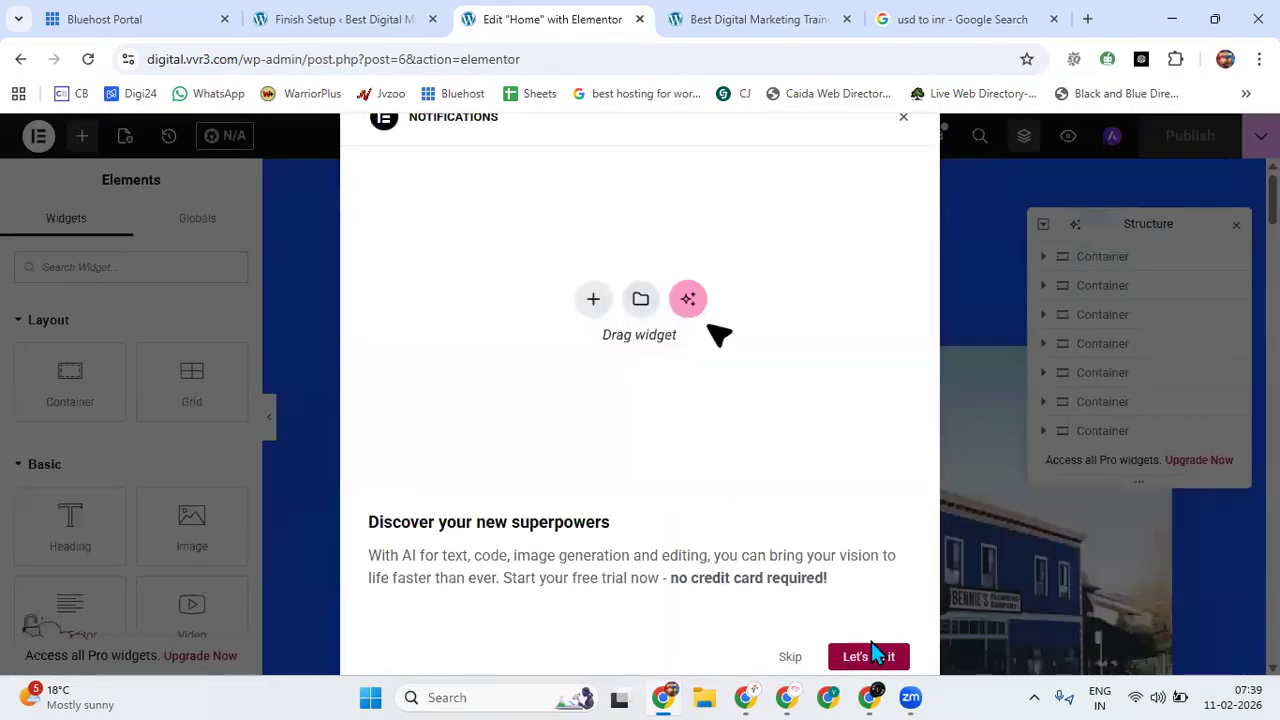
left_click(787, 657)
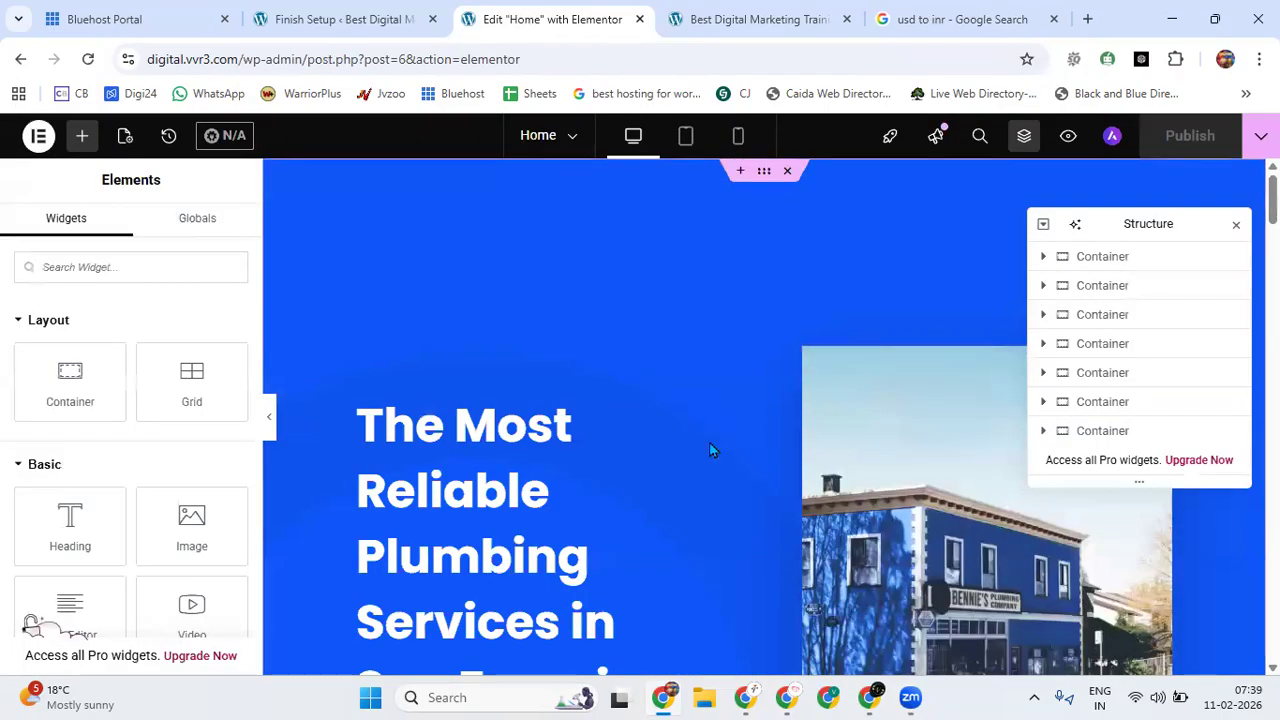
left_click(1236, 224)
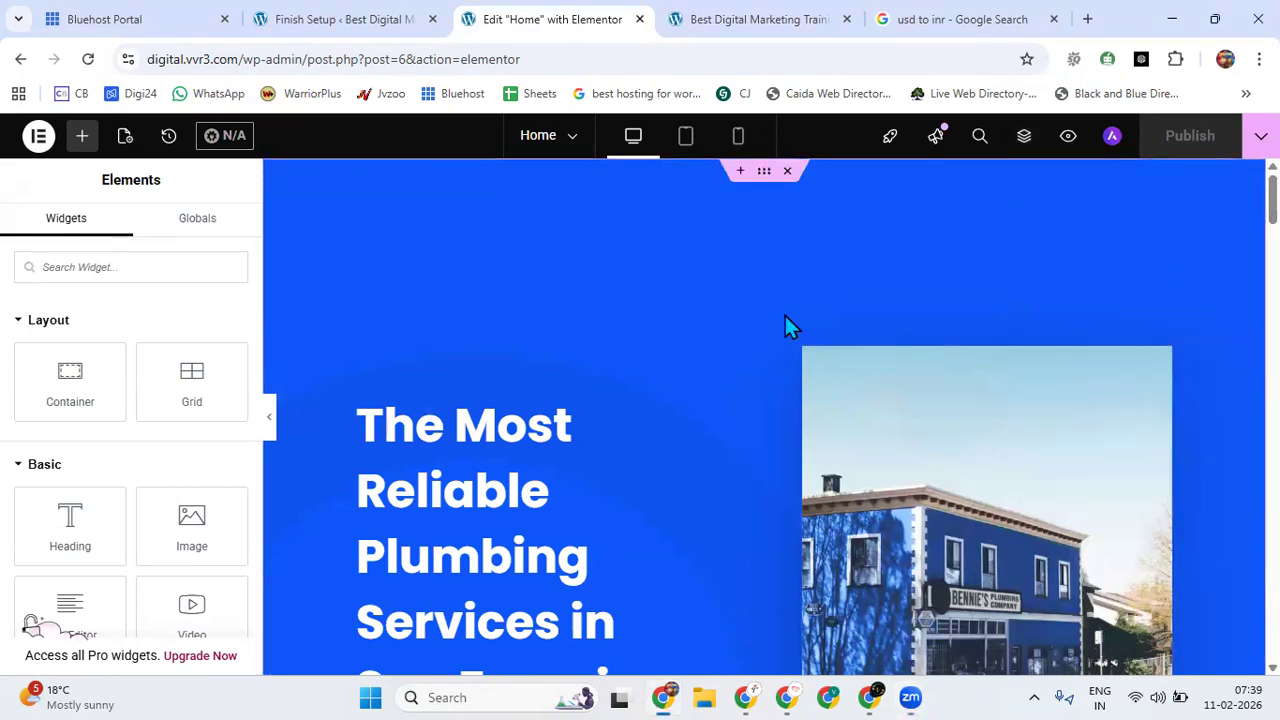
Open the hero section's Request a Callback button for editing and examine its link setting.
scroll(785, 320, "down", 5)
left_click(528, 390)
left_click(479, 478)
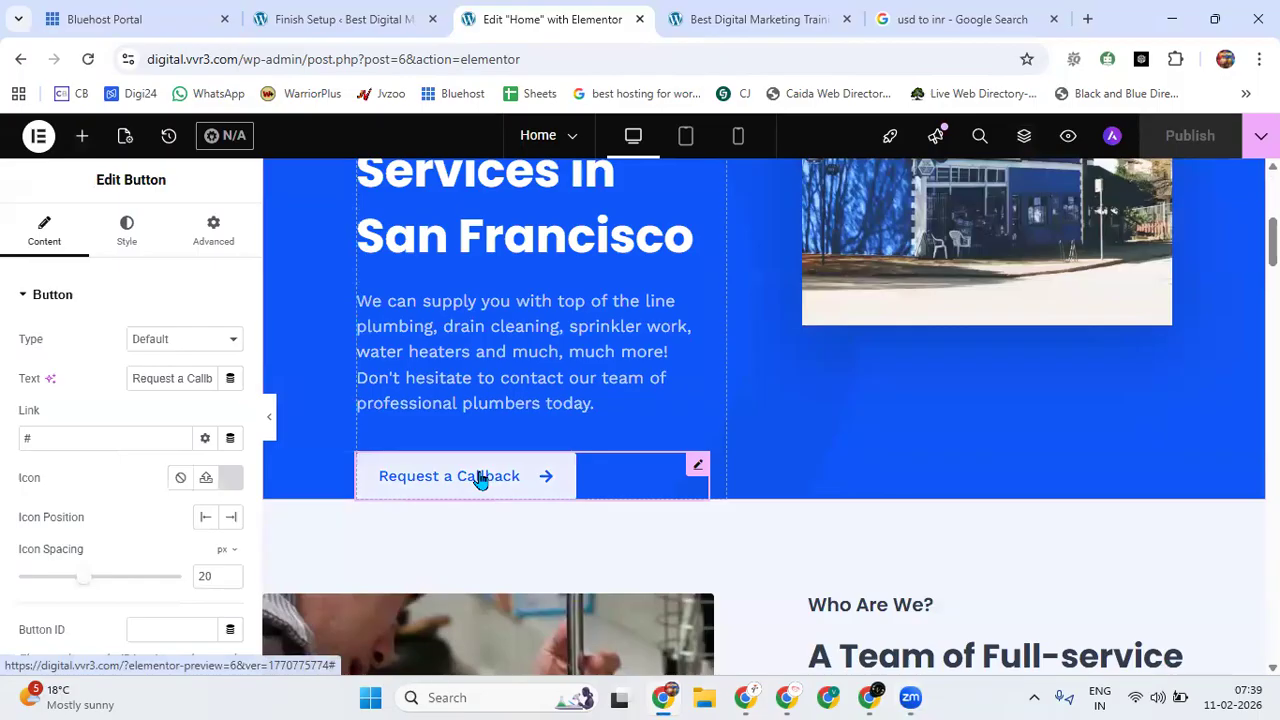
left_click(95, 436)
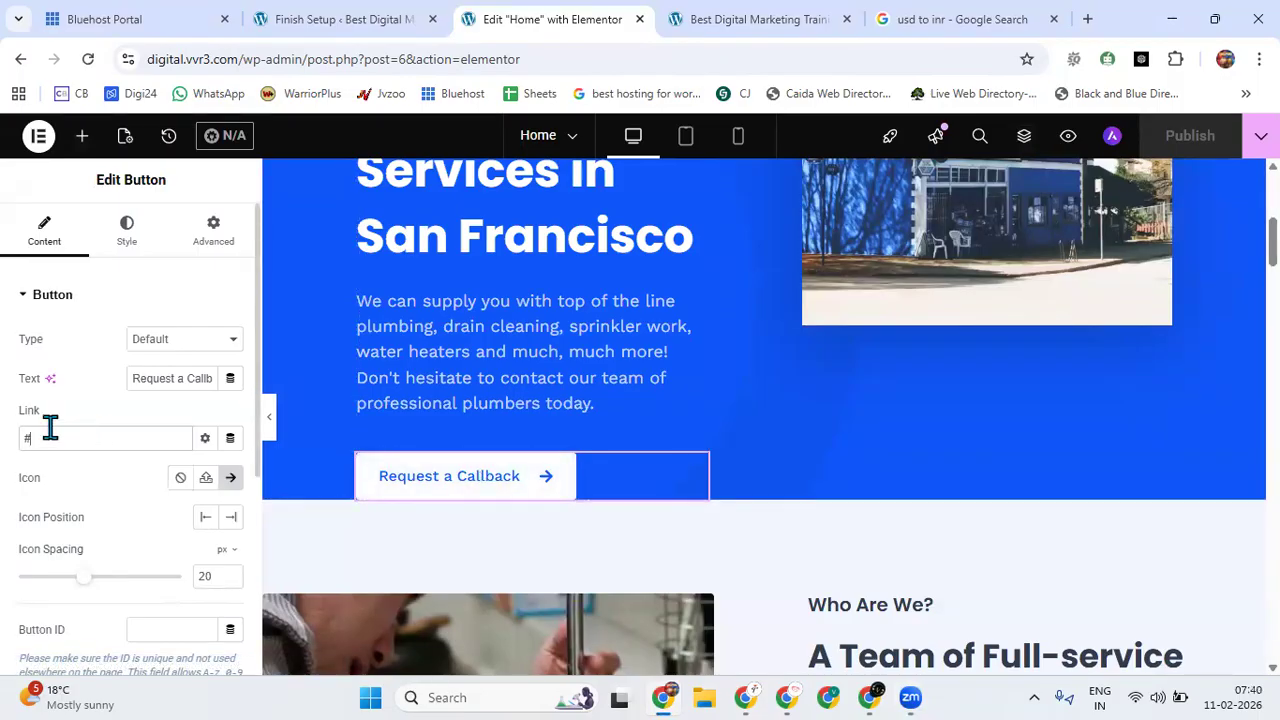
Open the Gas Line Services image for editing and examine its image, resolution, caption and link settings.
scroll(636, 421, "down", 10)
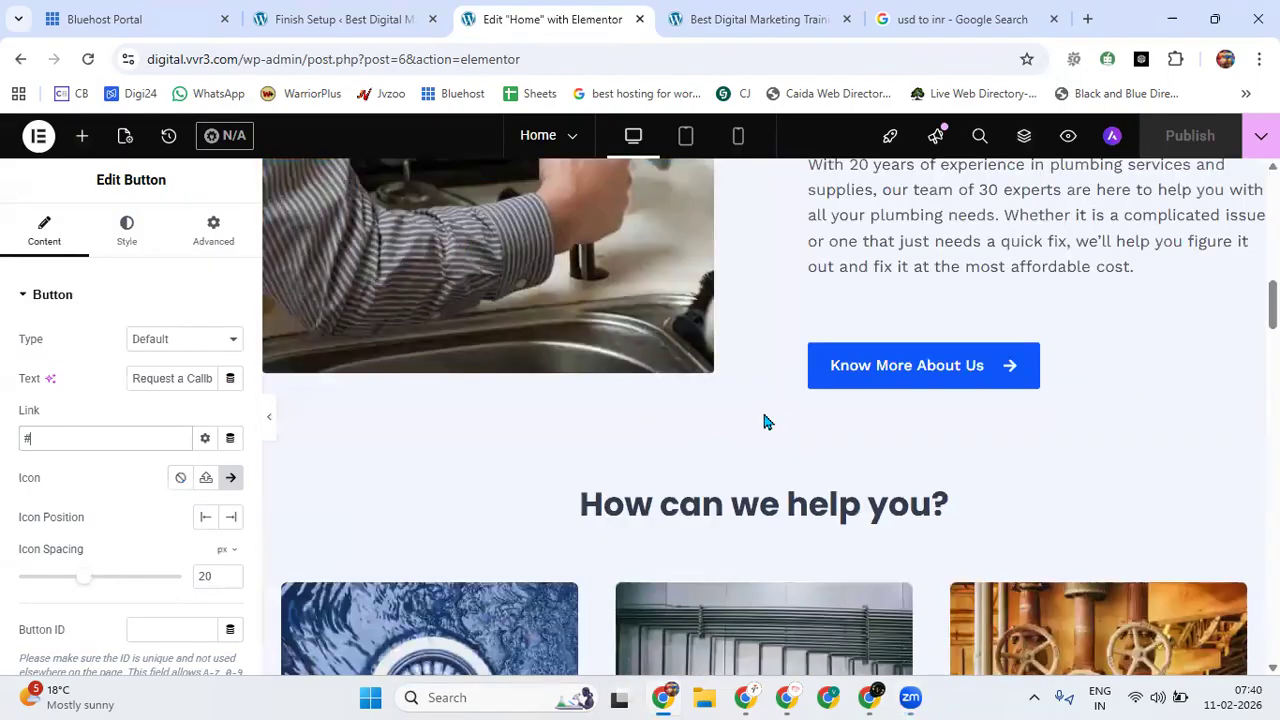
left_click(697, 449)
left_click(221, 478)
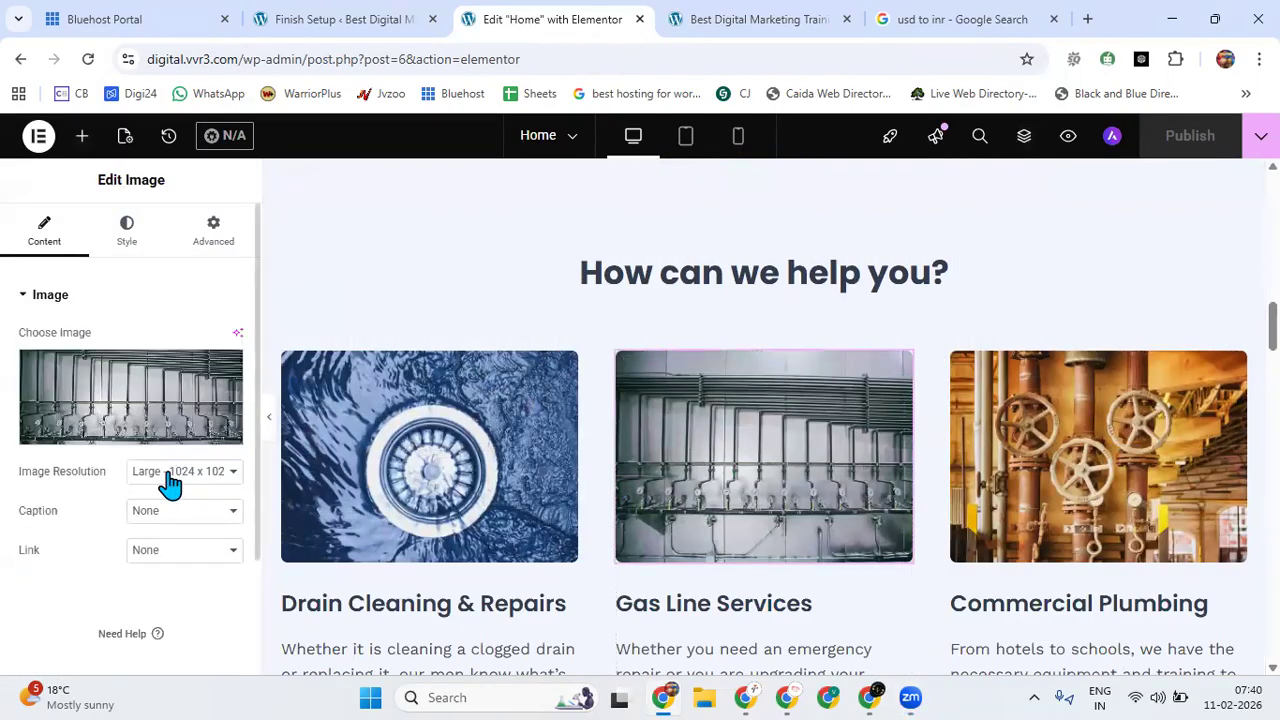
scroll(586, 531, "up", 1)
scroll(580, 526, "down", 6)
scroll(579, 524, "down", 3)
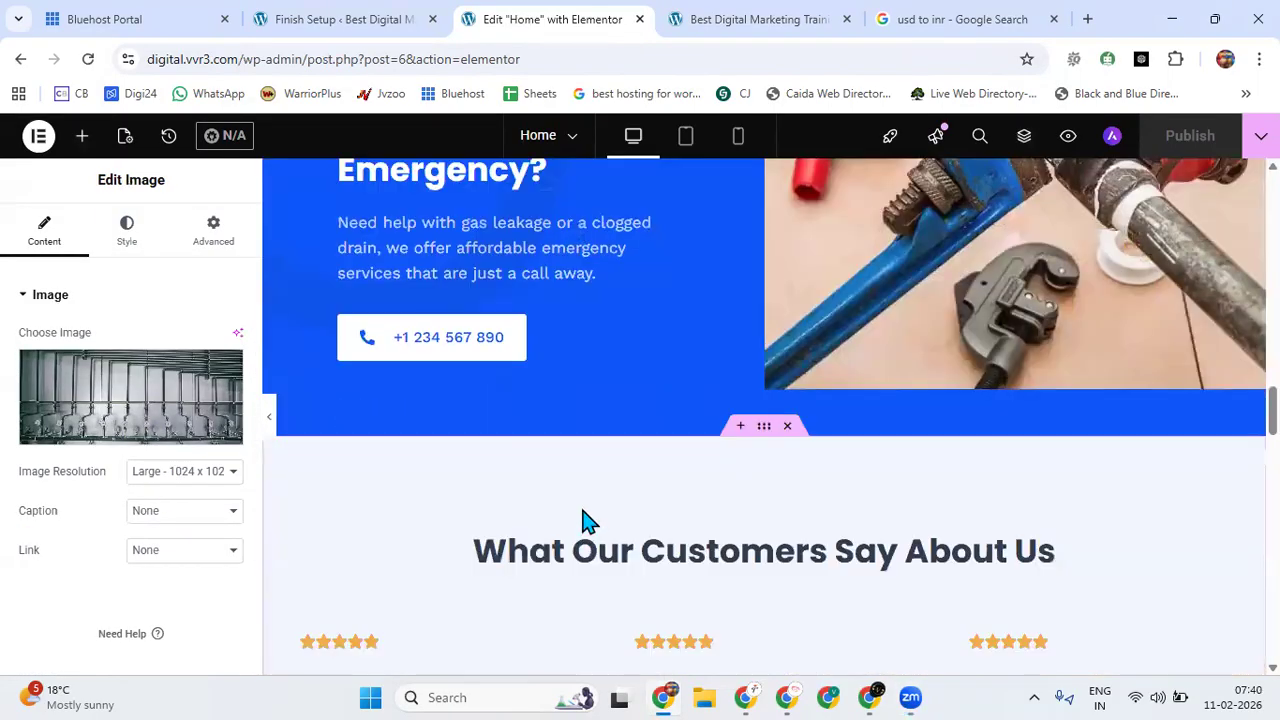
Inspect the editing options of the emergency section's phone button and of the first customer testimonial.
left_click(443, 350)
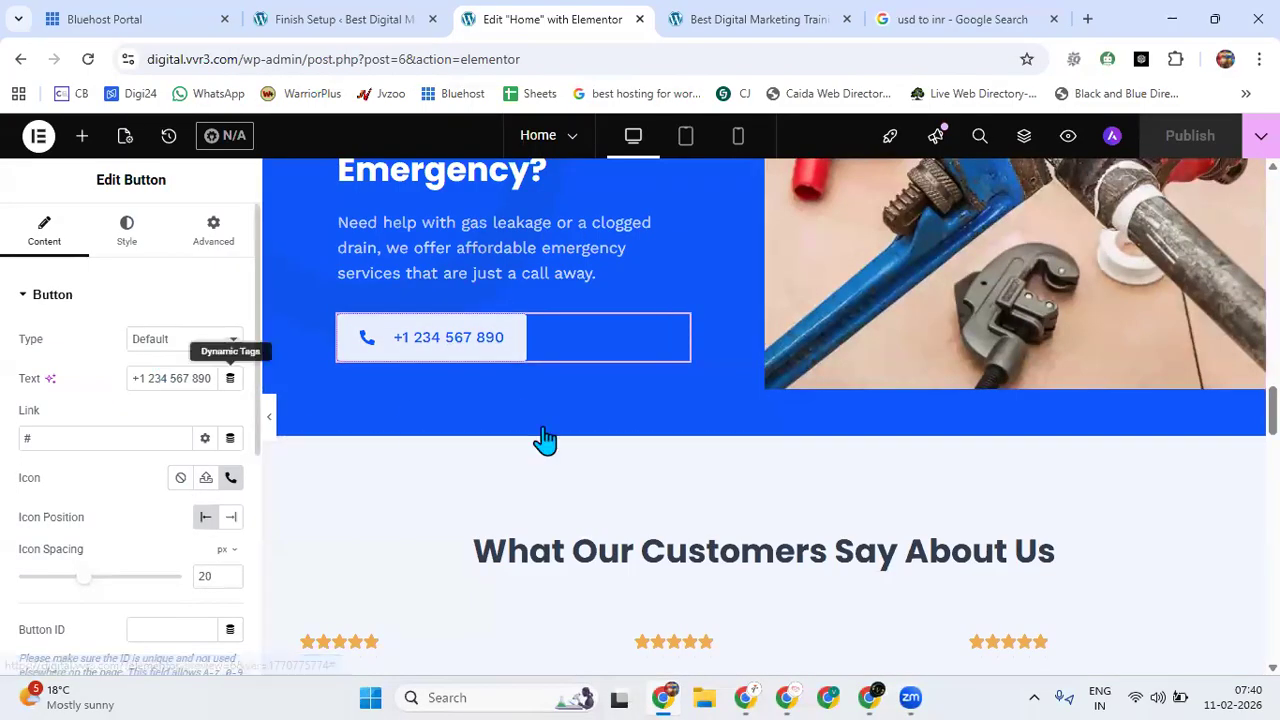
scroll(663, 480, "down", 5)
left_click(474, 403)
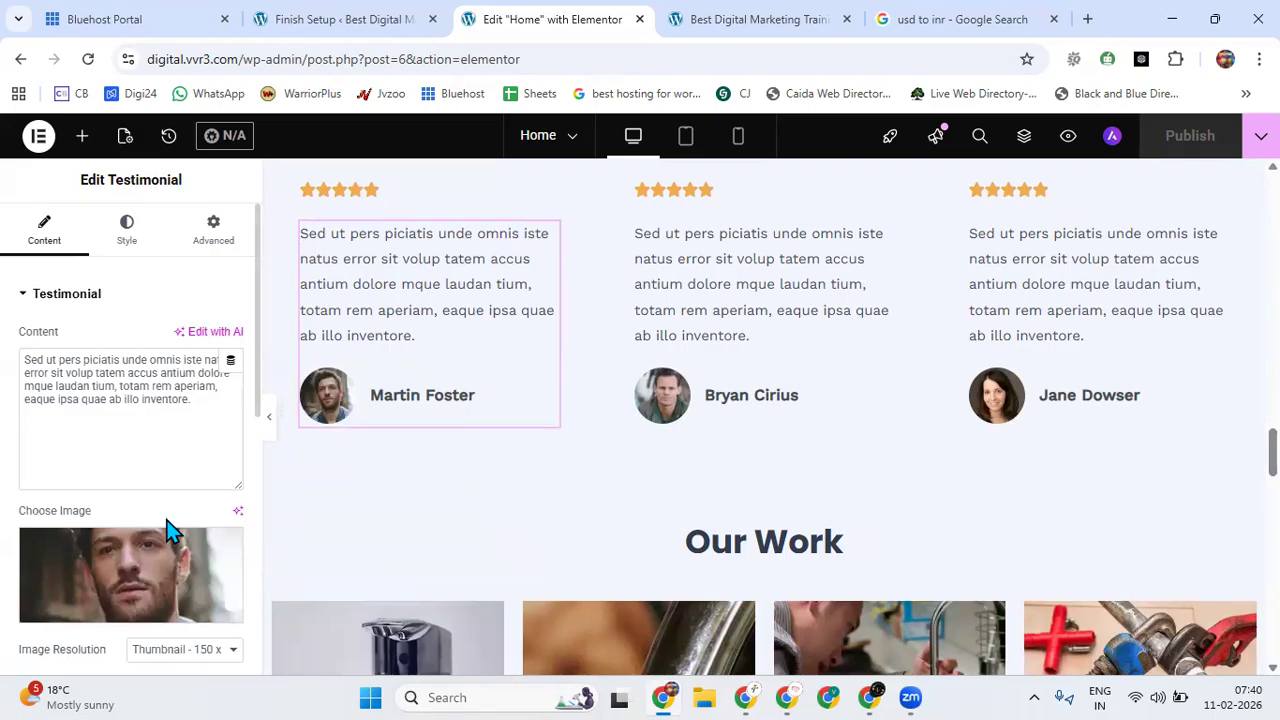
Inspect the settings of the faucet image in the Our Work gallery and check whether the footer's business hours are editable.
scroll(650, 400, "down", 6)
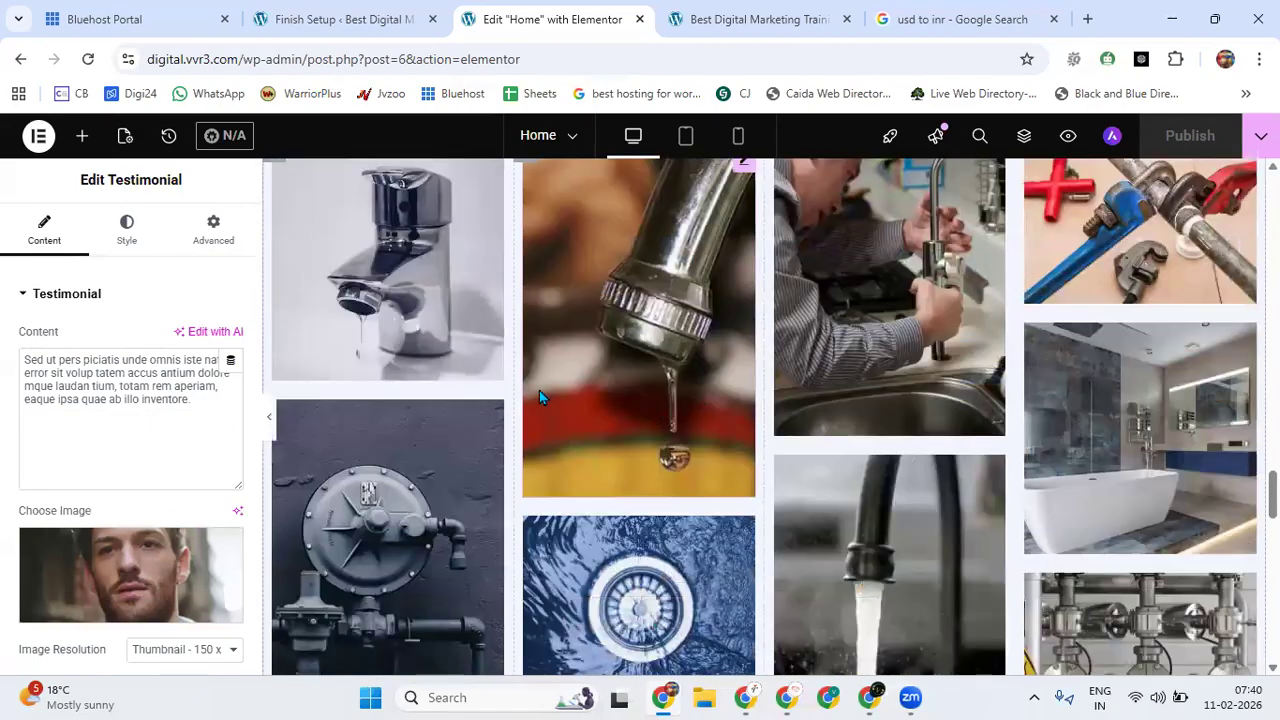
left_click(539, 397)
scroll(670, 435, "down", 5)
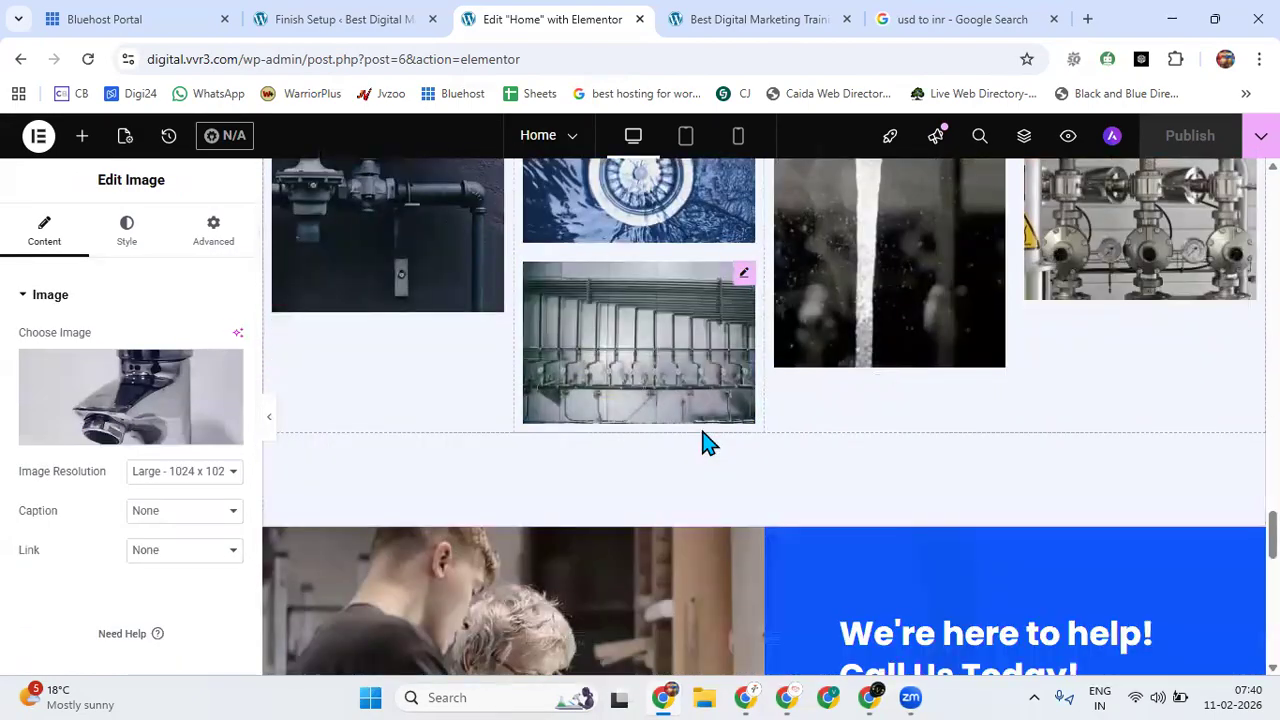
scroll(895, 338, "down", 5)
scroll(893, 375, "down", 6)
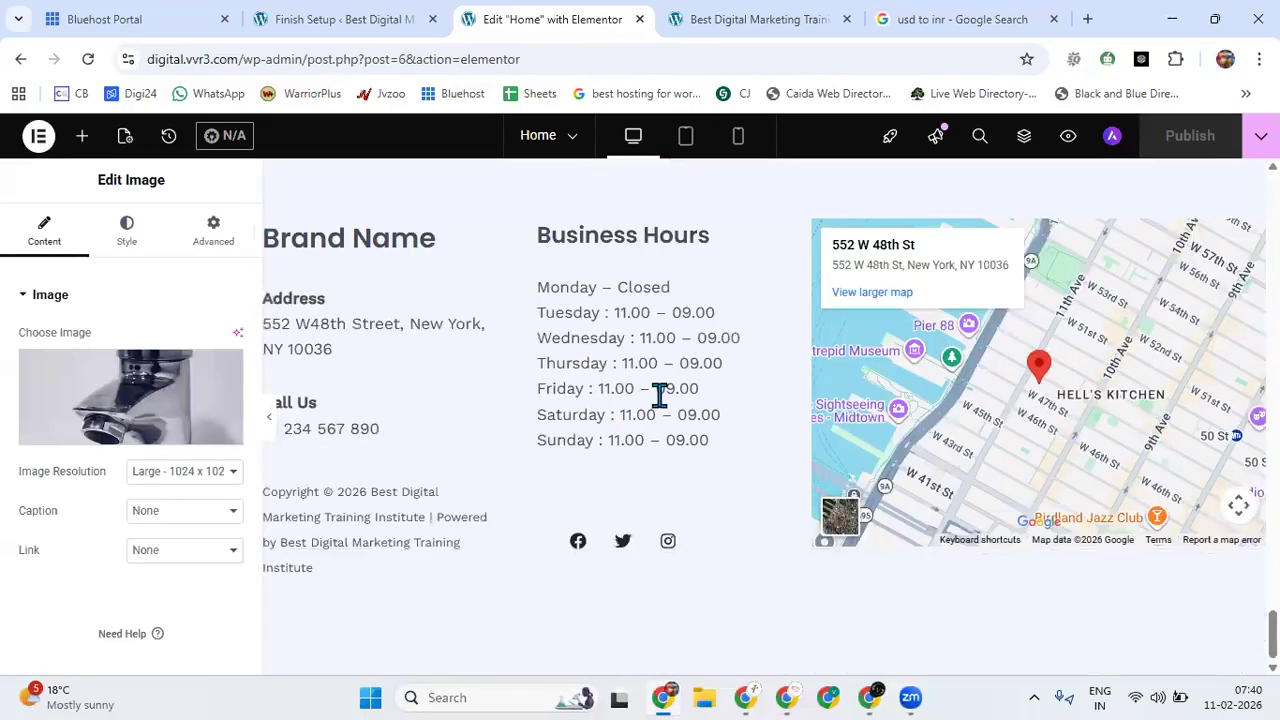
left_click(659, 396)
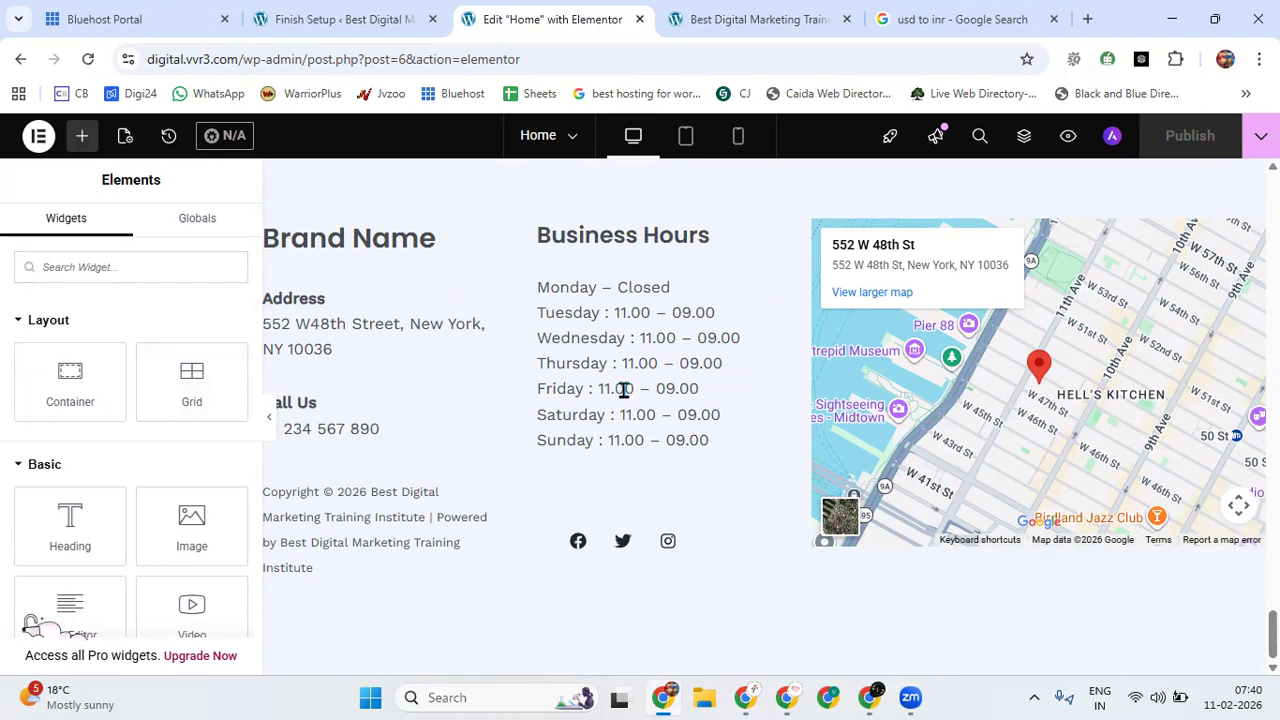
Replace the hero image box's title with "Best Plumbing Services in Los Angeles".
scroll(623, 389, "up", 3)
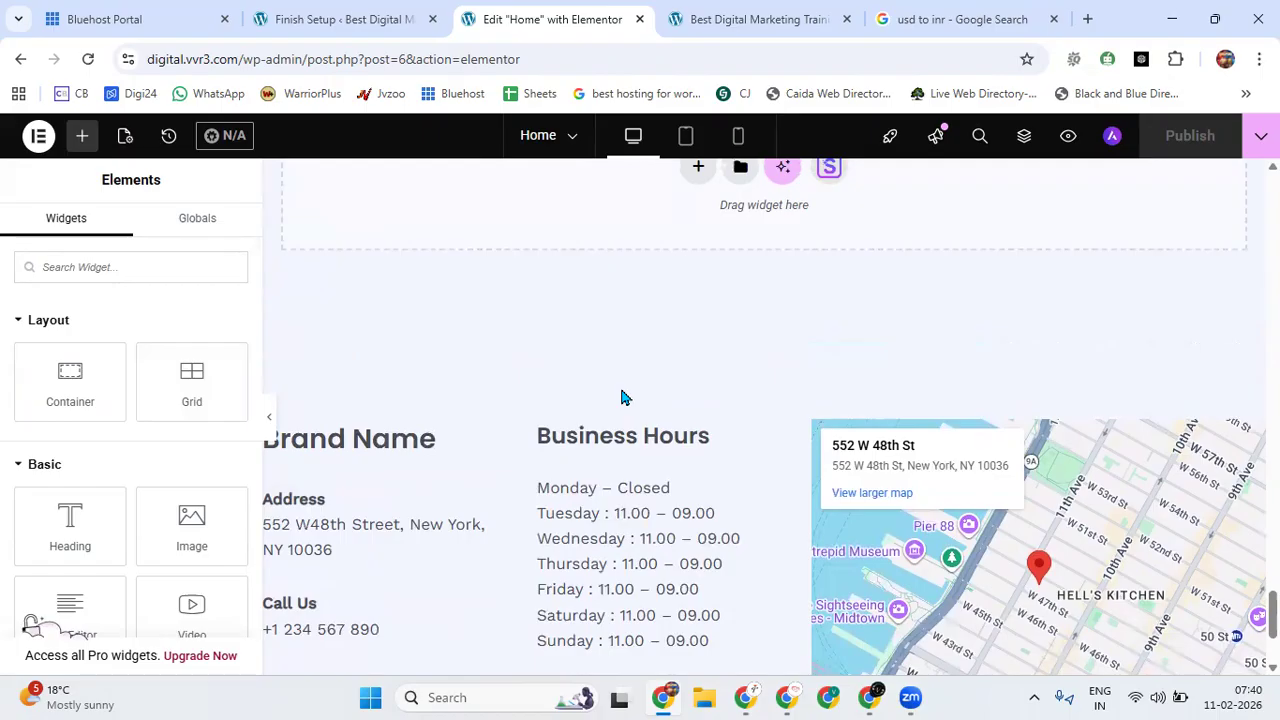
scroll(606, 430, "up", 20)
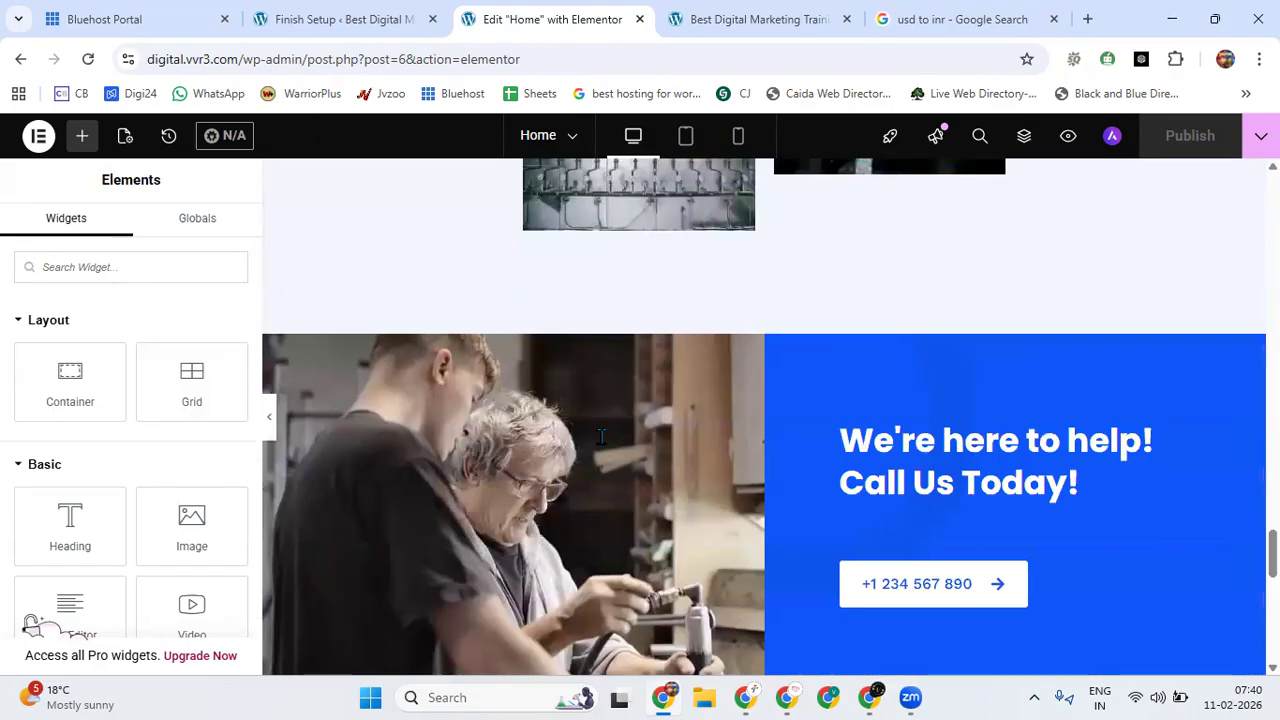
scroll(601, 437, "up", 10)
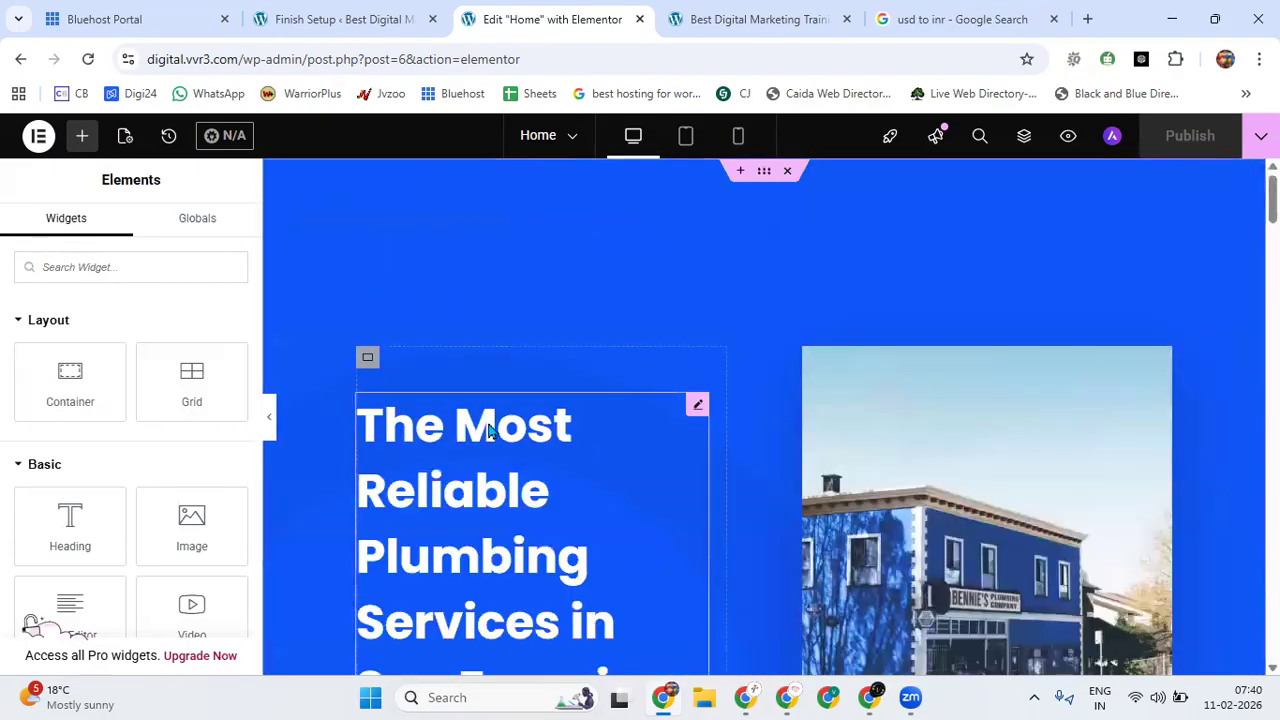
left_click(413, 470)
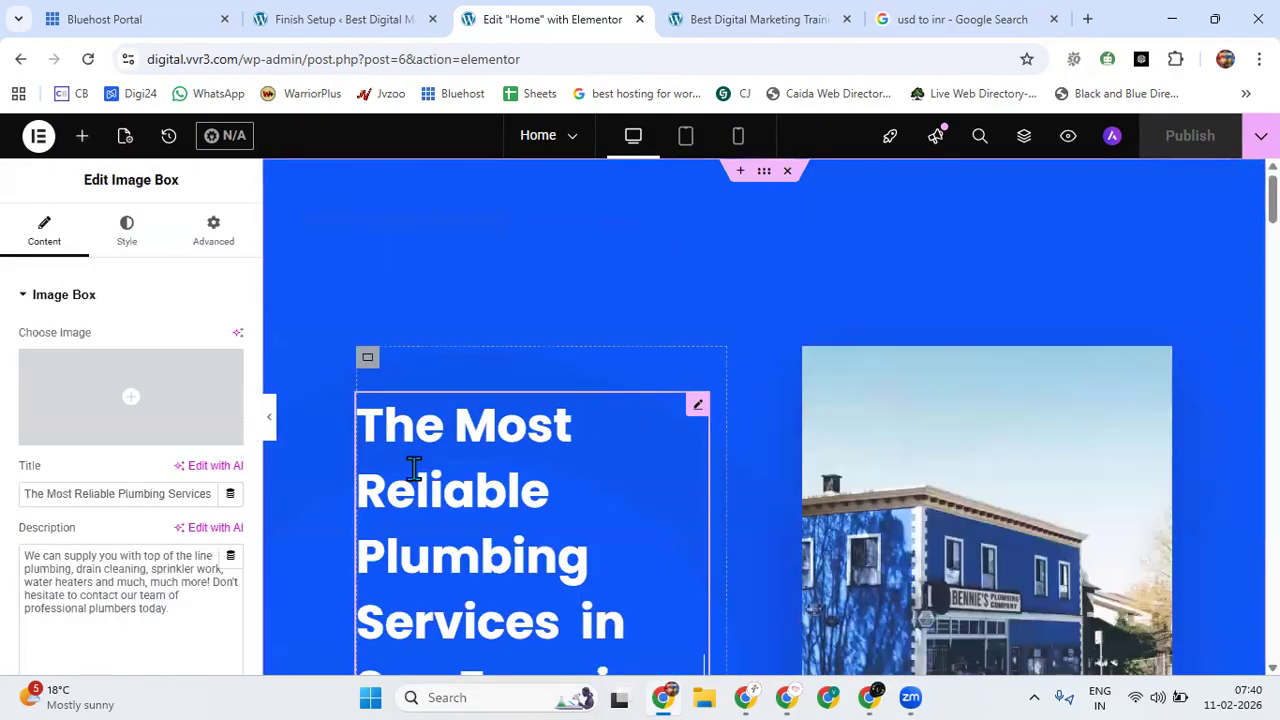
triple_click(118, 493)
type("Bes")
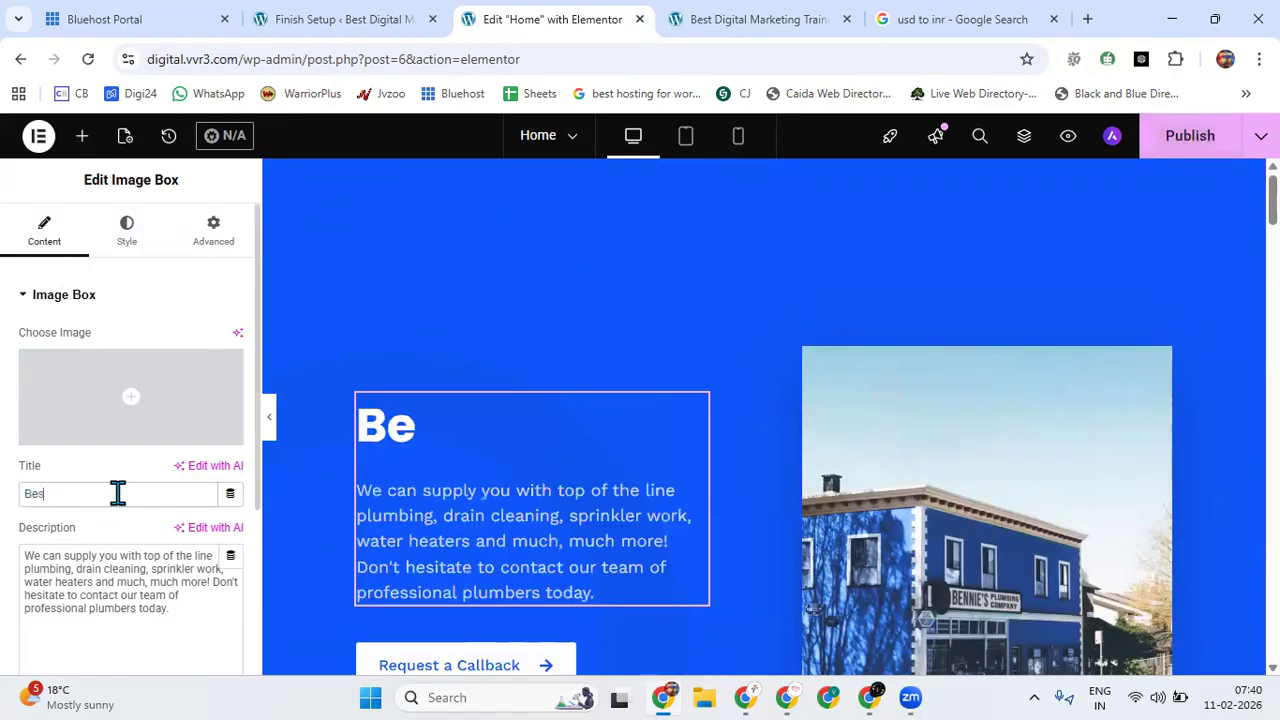
type("t Plumber")
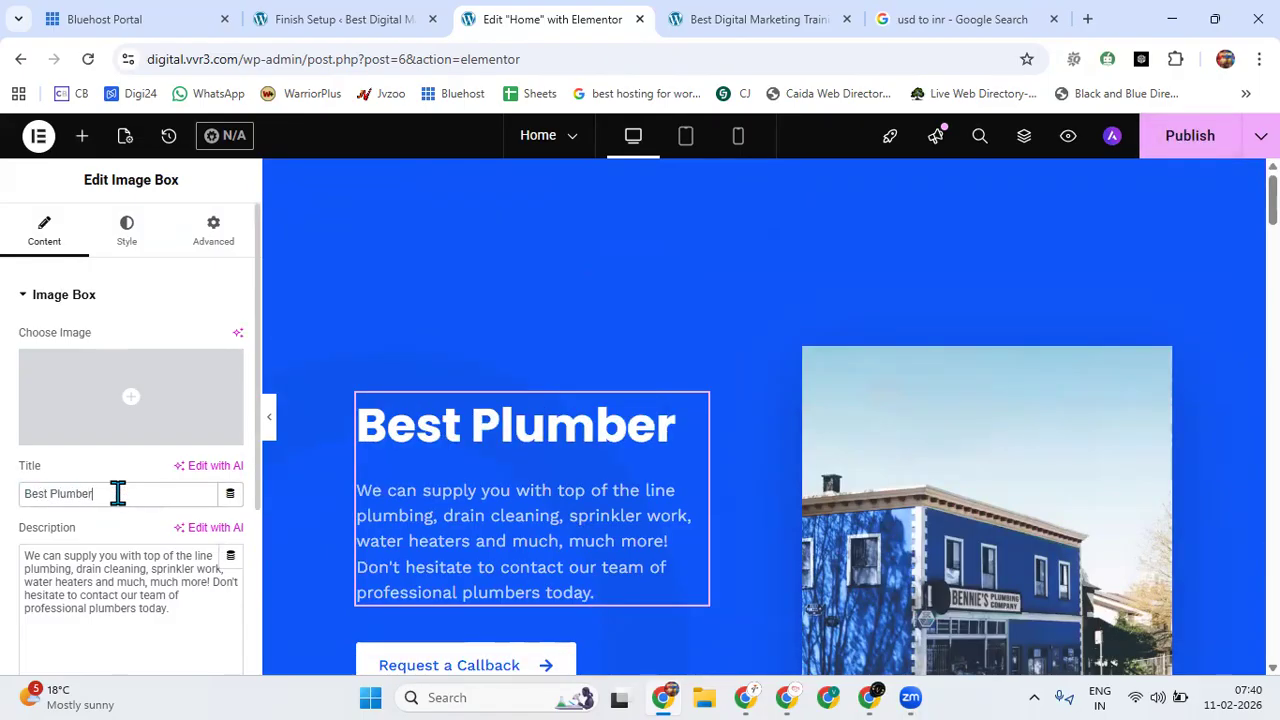
key("BackSpace")
type("in")
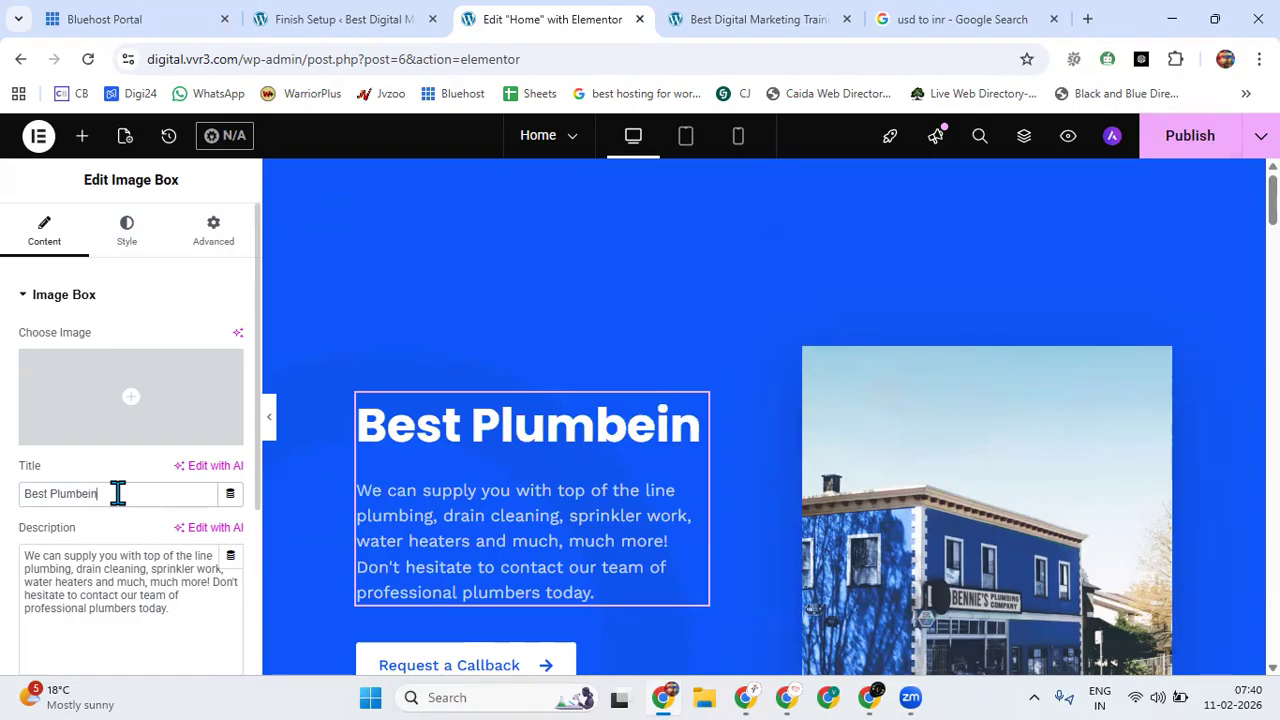
type("g Servic")
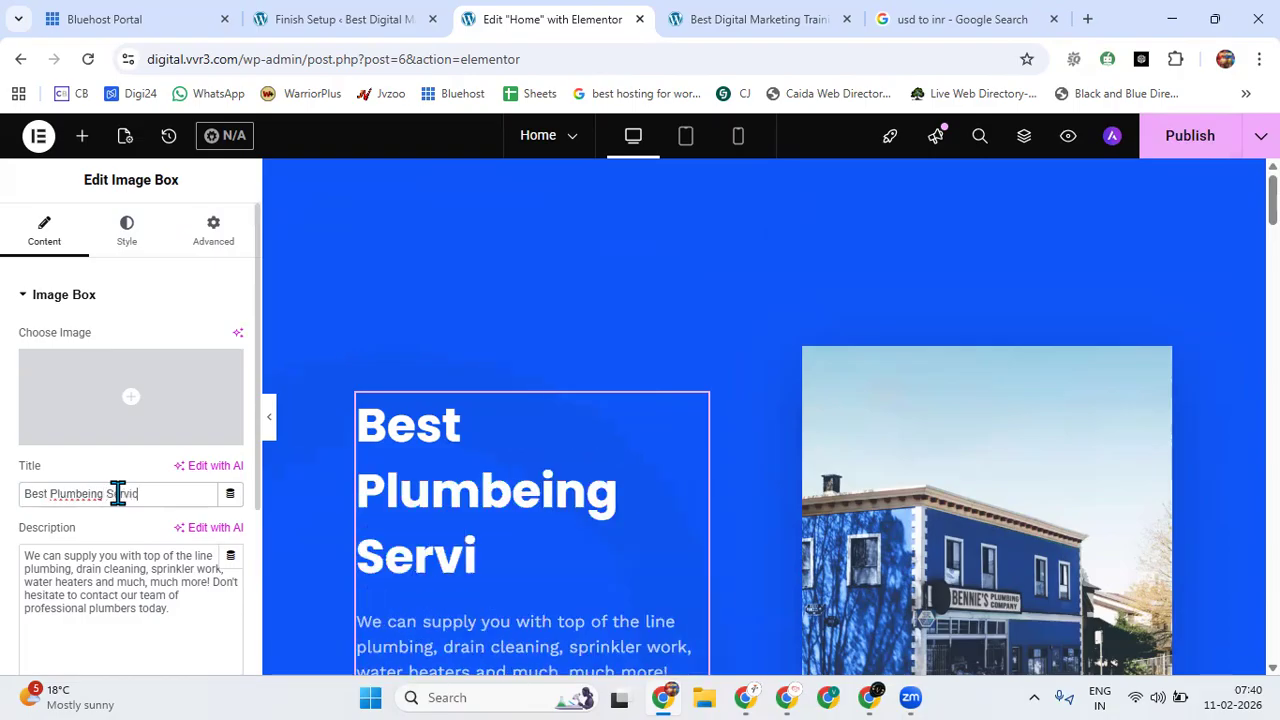
type("es in L")
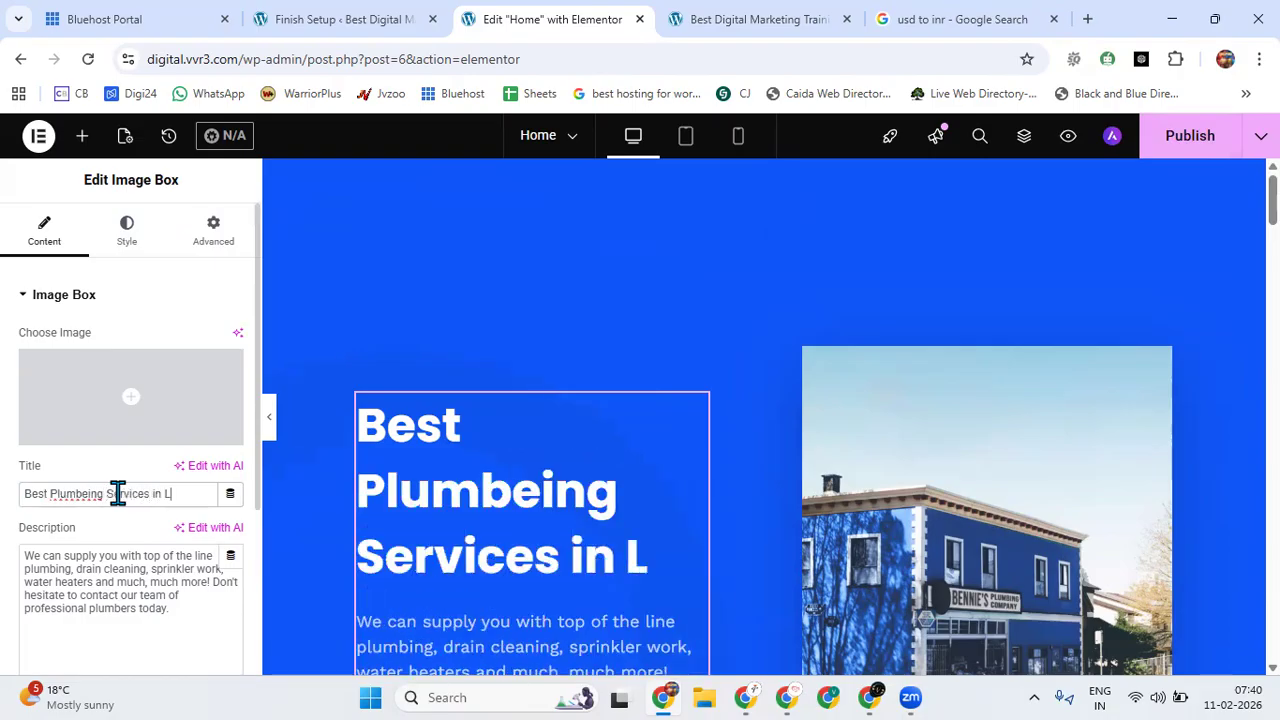
type("os Angeles")
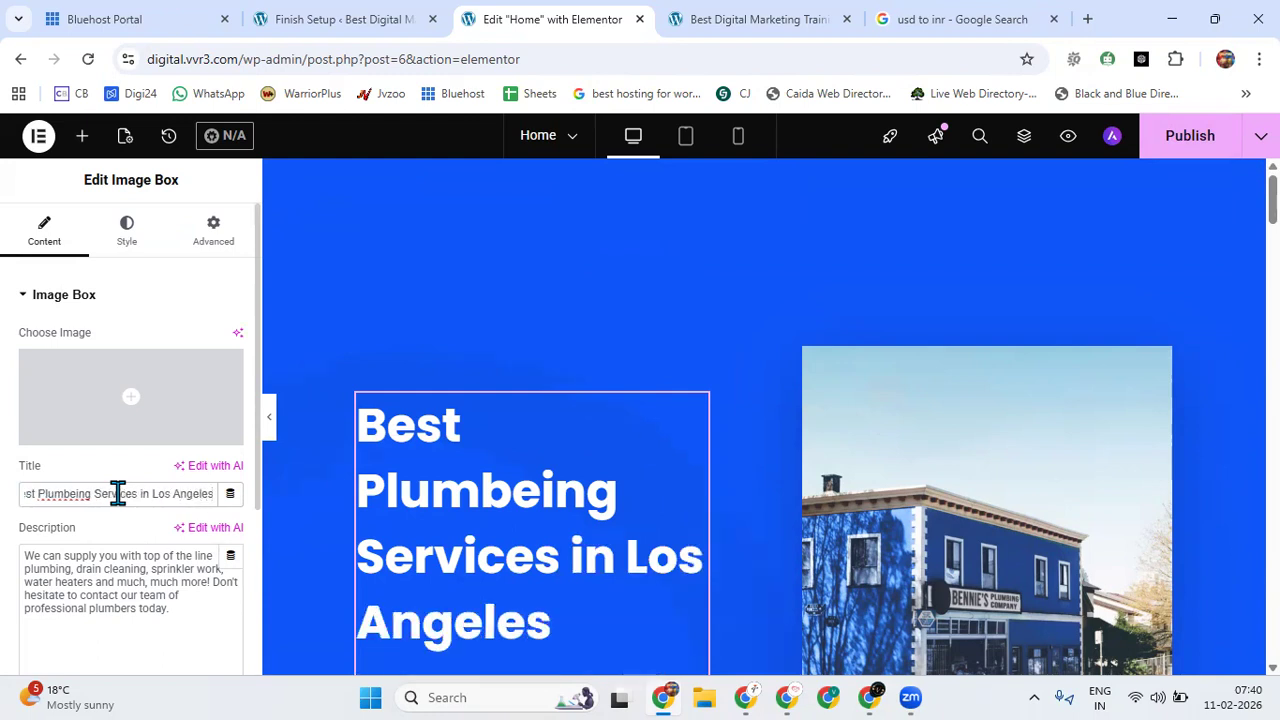
scroll(425, 407, "down", 3)
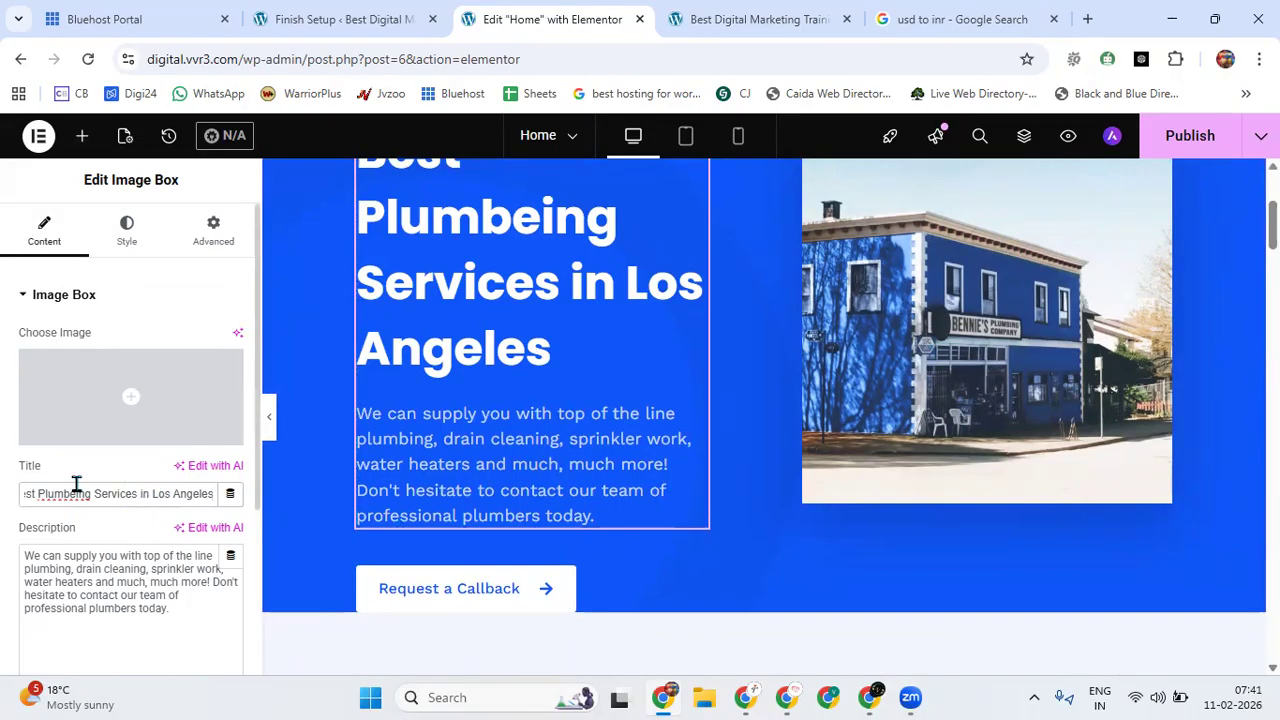
key("BackSpace")
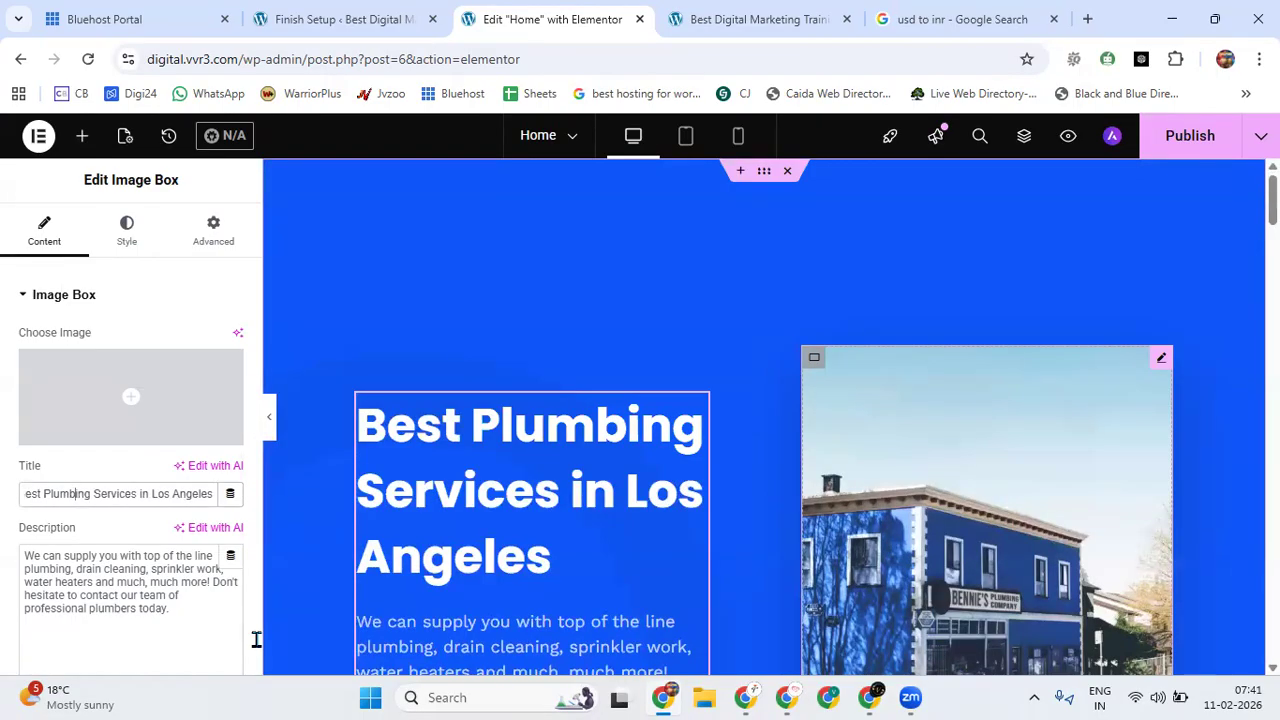
Publish the edited home page and reload the site's live front end in its other browser tab.
scroll(745, 506, "down", 20)
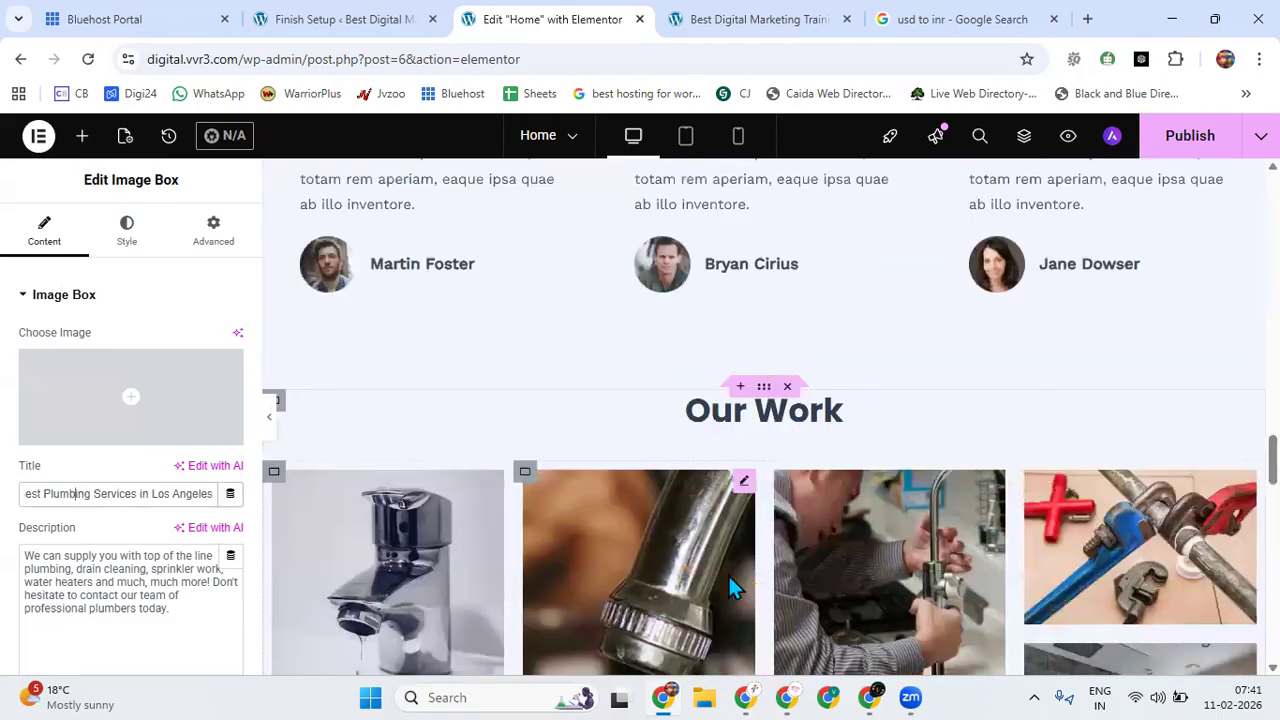
left_click(1198, 166)
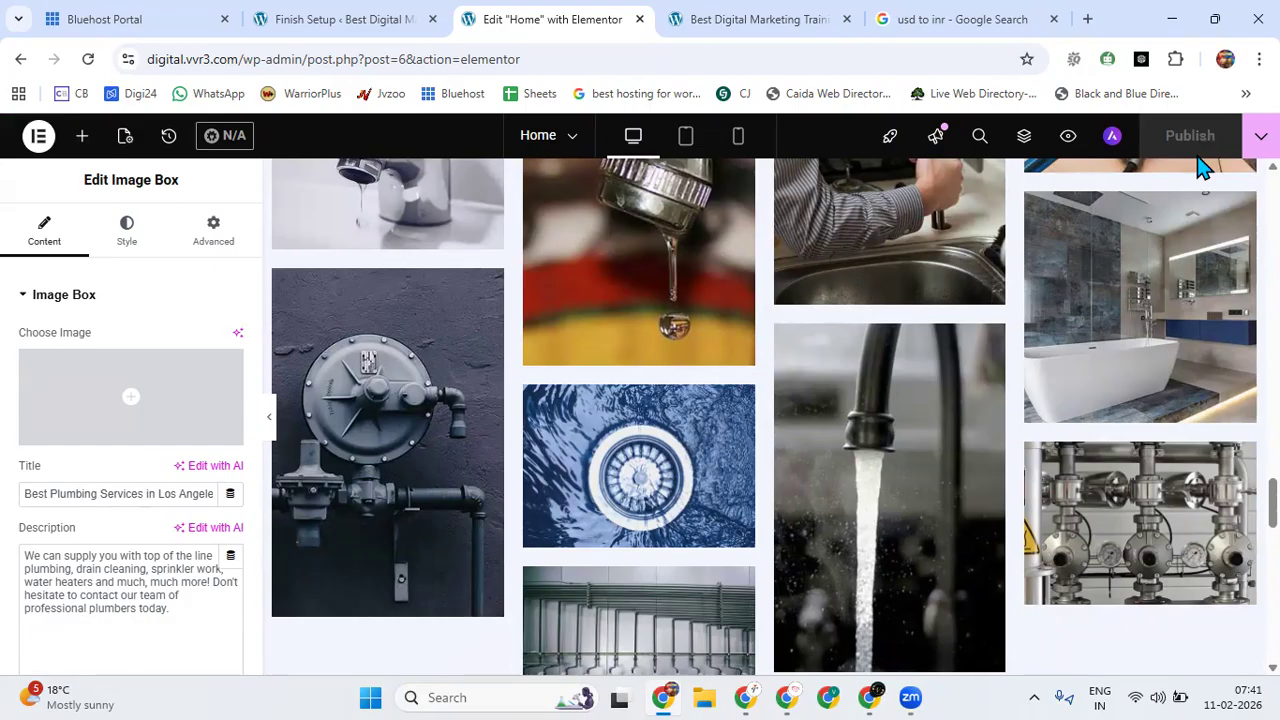
left_click(789, 22)
left_click(88, 59)
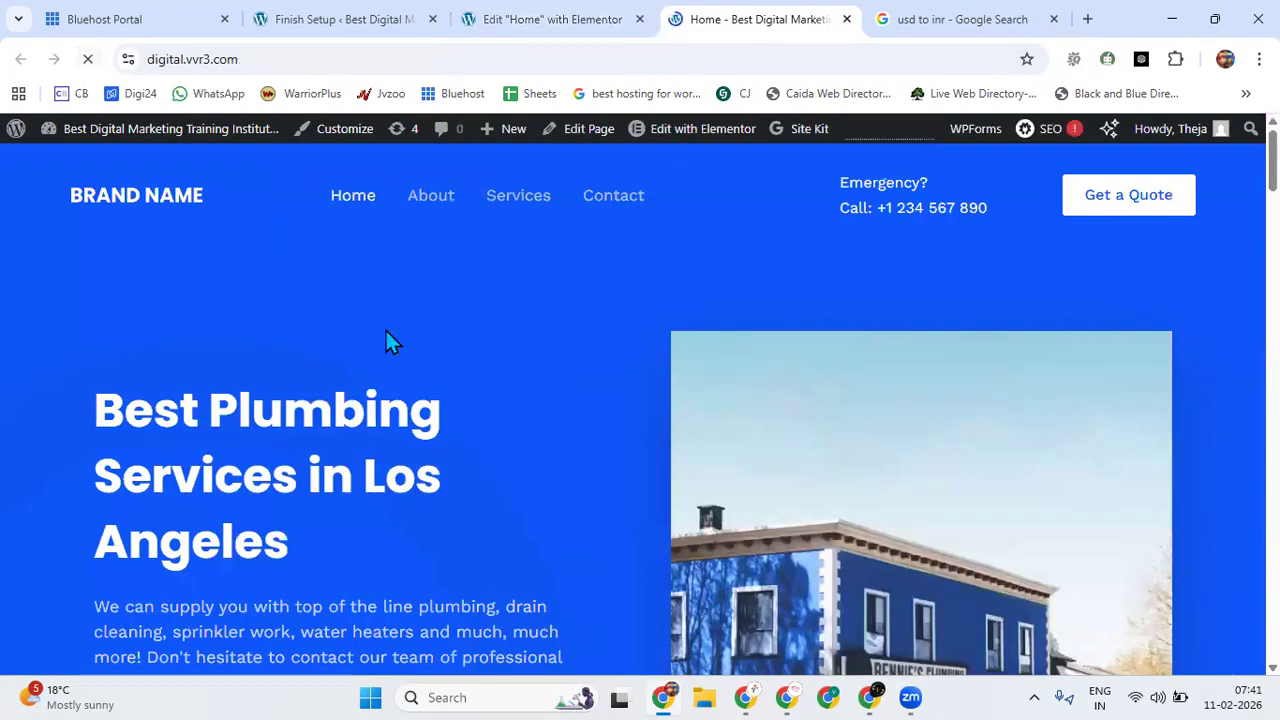
Review the live home page from the hero section down to the footer's business hours and map.
scroll(428, 405, "down", 9)
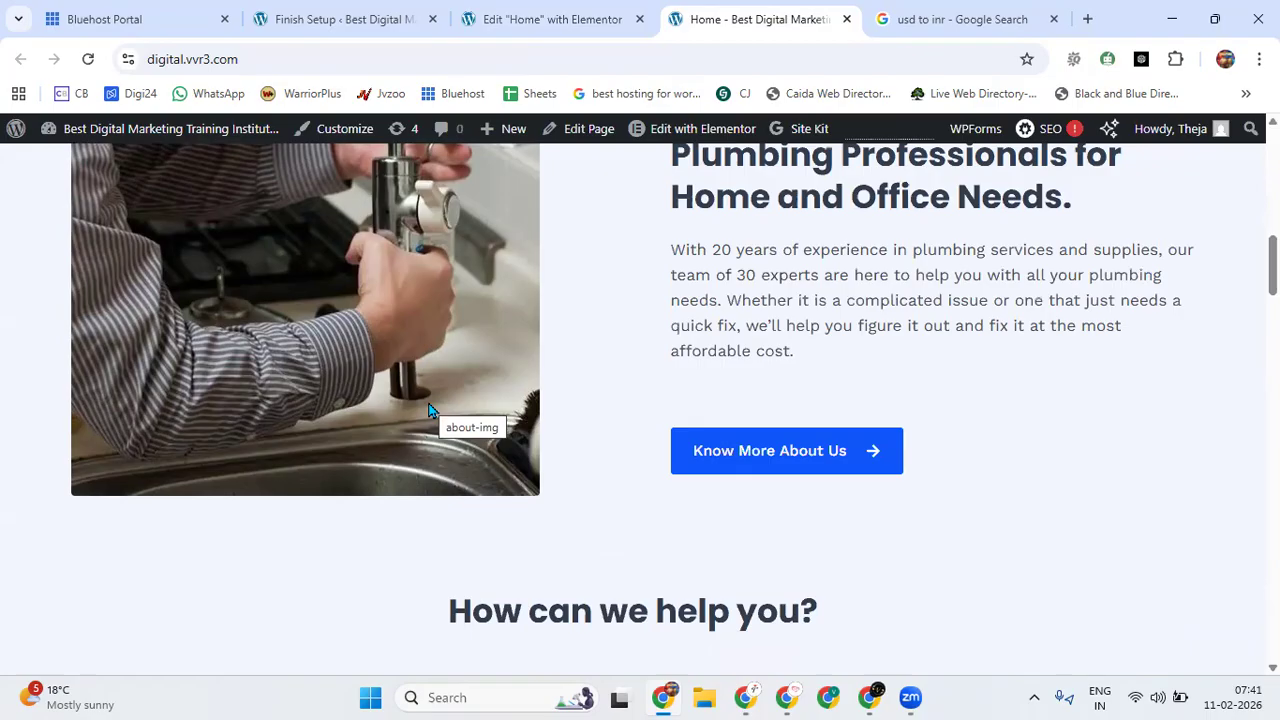
scroll(518, 397, "down", 20)
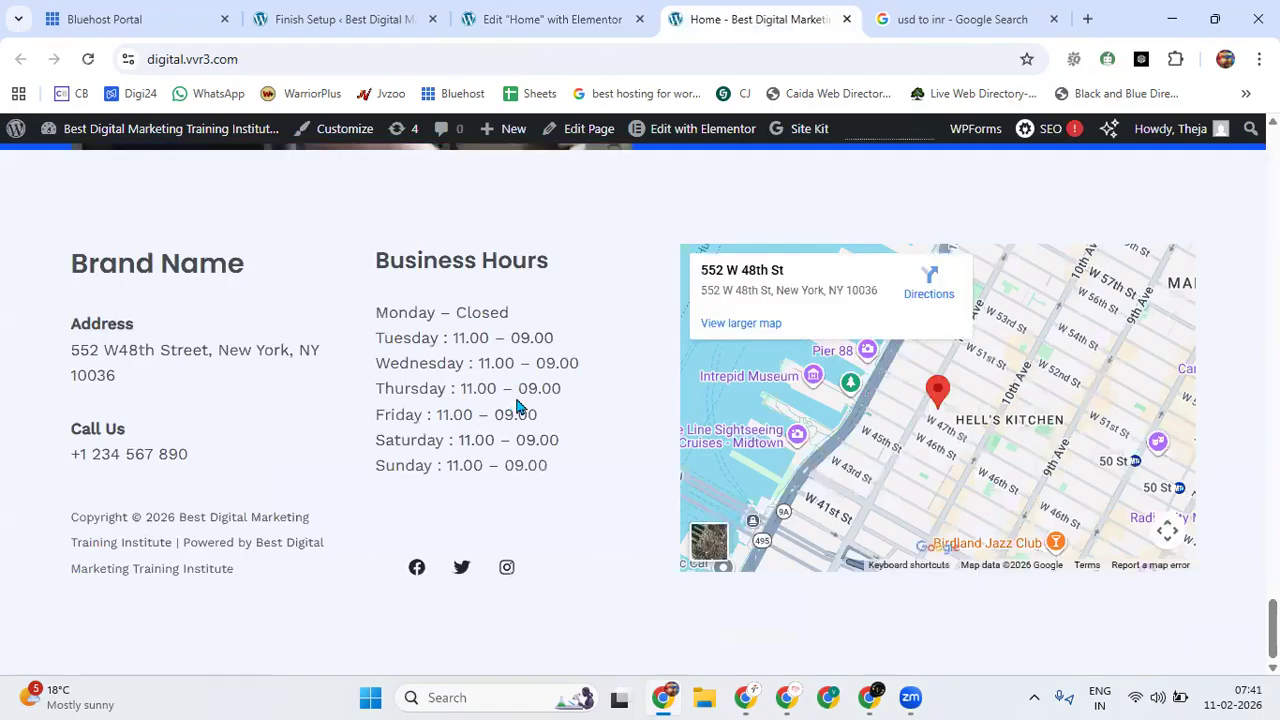
In the WordPress admin tab, dismiss the editor notice and open the Classic Starter Templates library for the Elementor page builder.
left_click(385, 14)
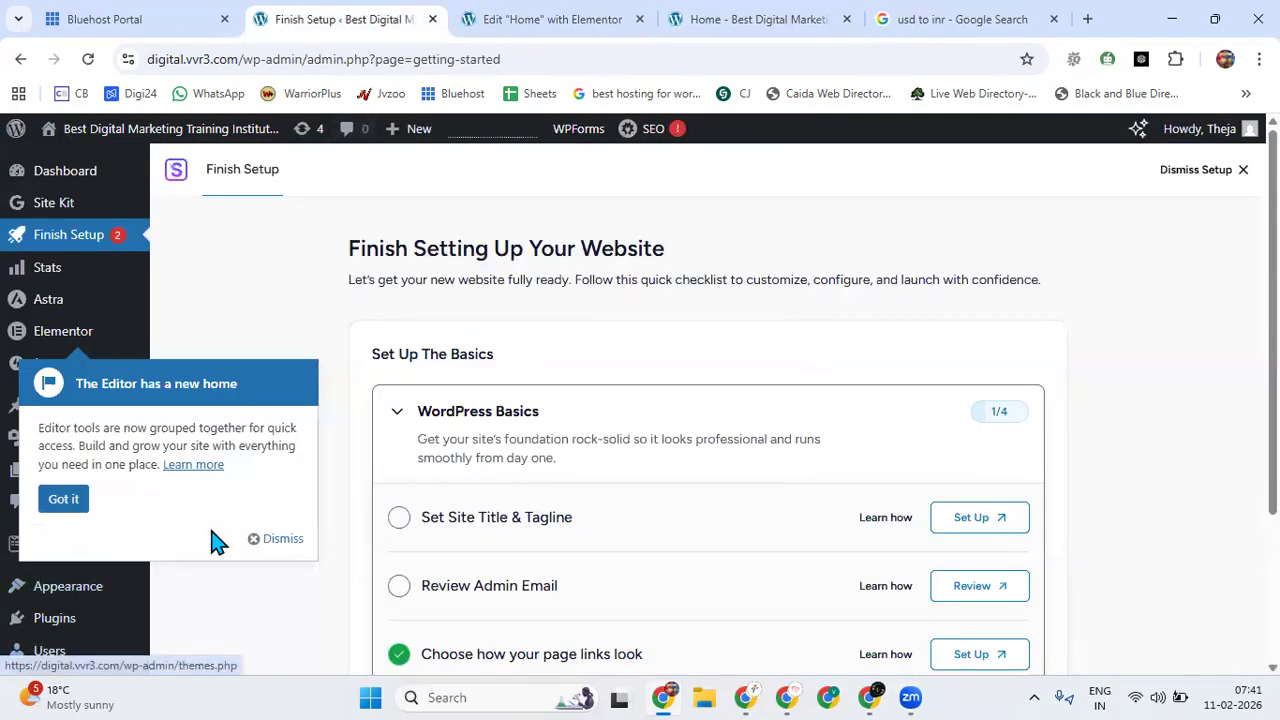
left_click(280, 538)
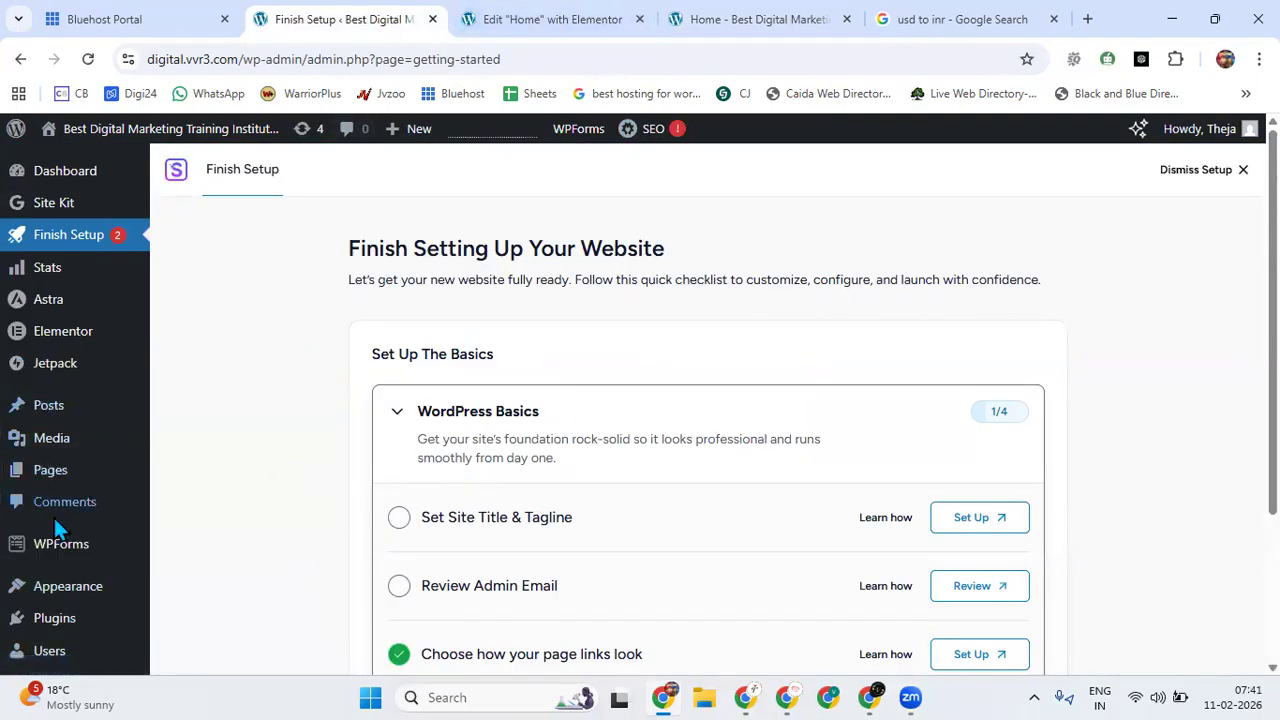
mouse_move(58, 588)
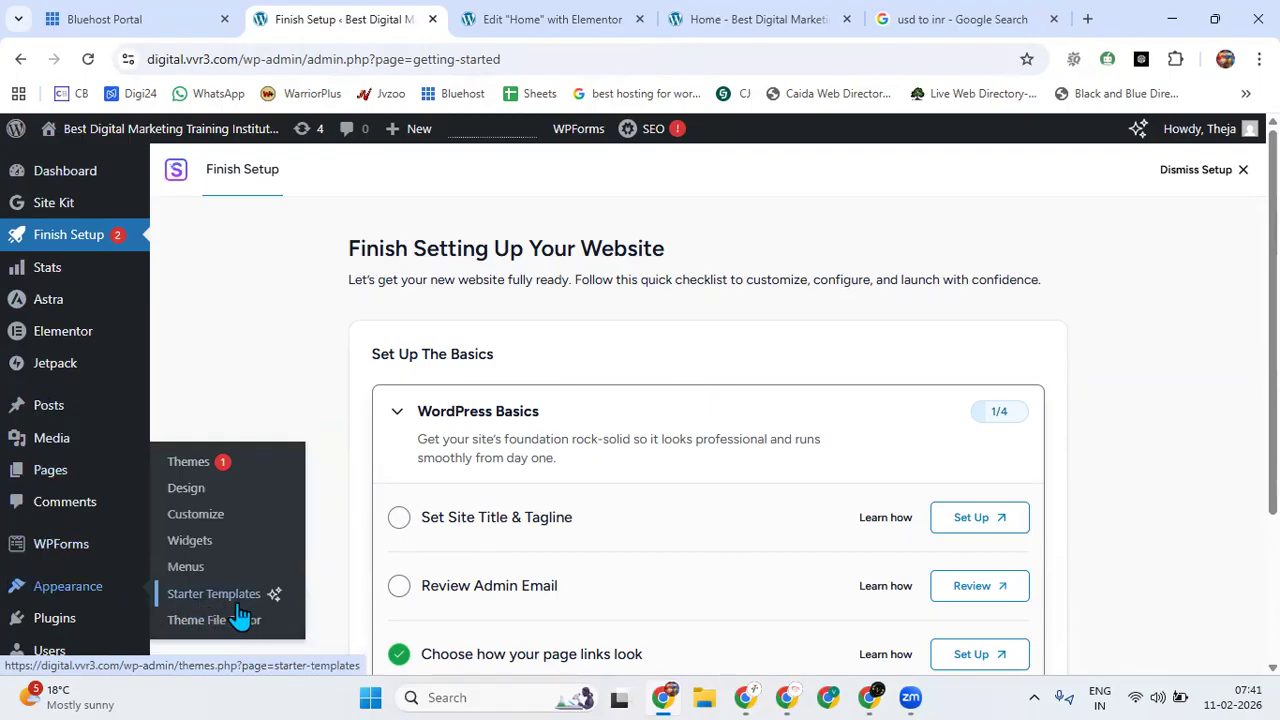
left_click(226, 605)
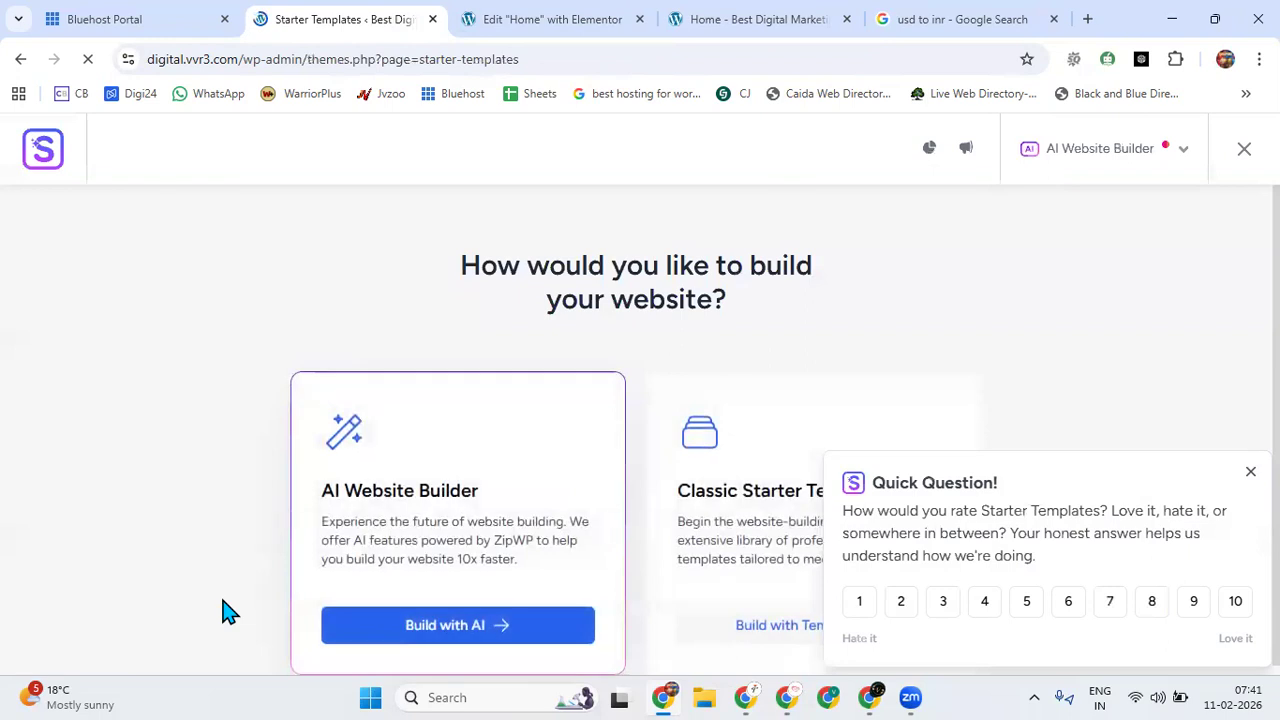
left_click(1248, 474)
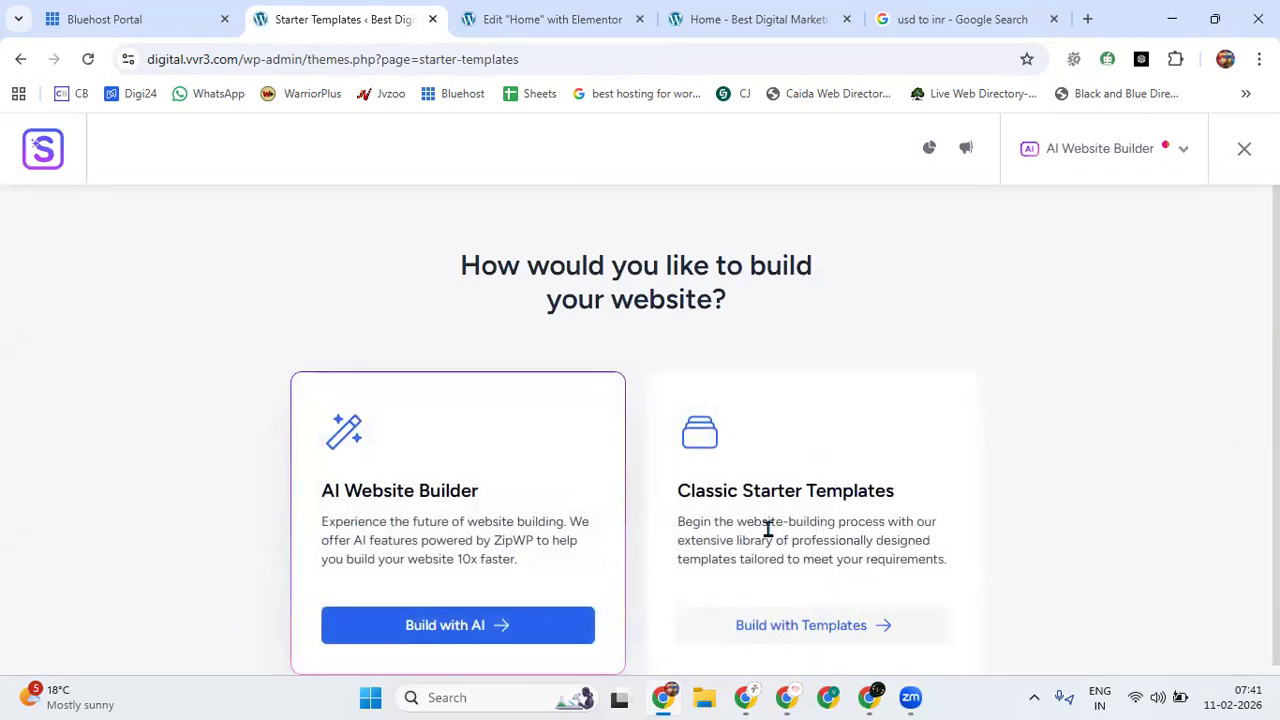
left_click(768, 538)
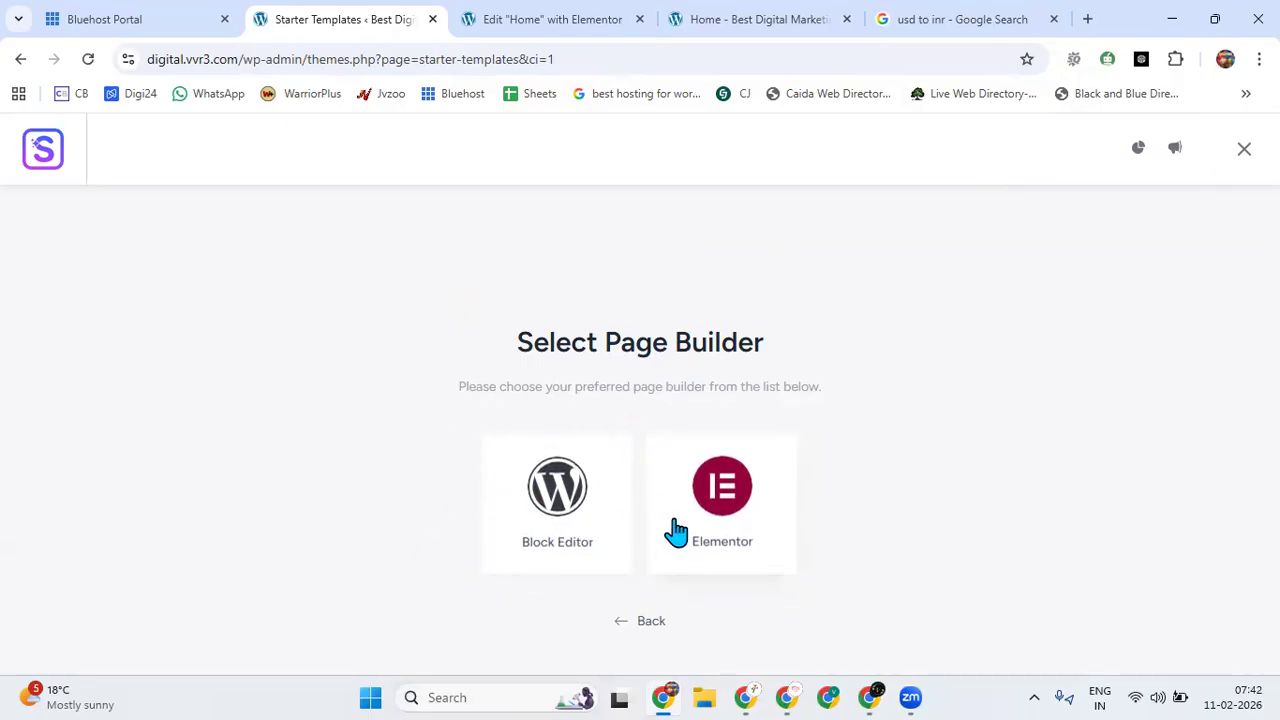
left_click(720, 522)
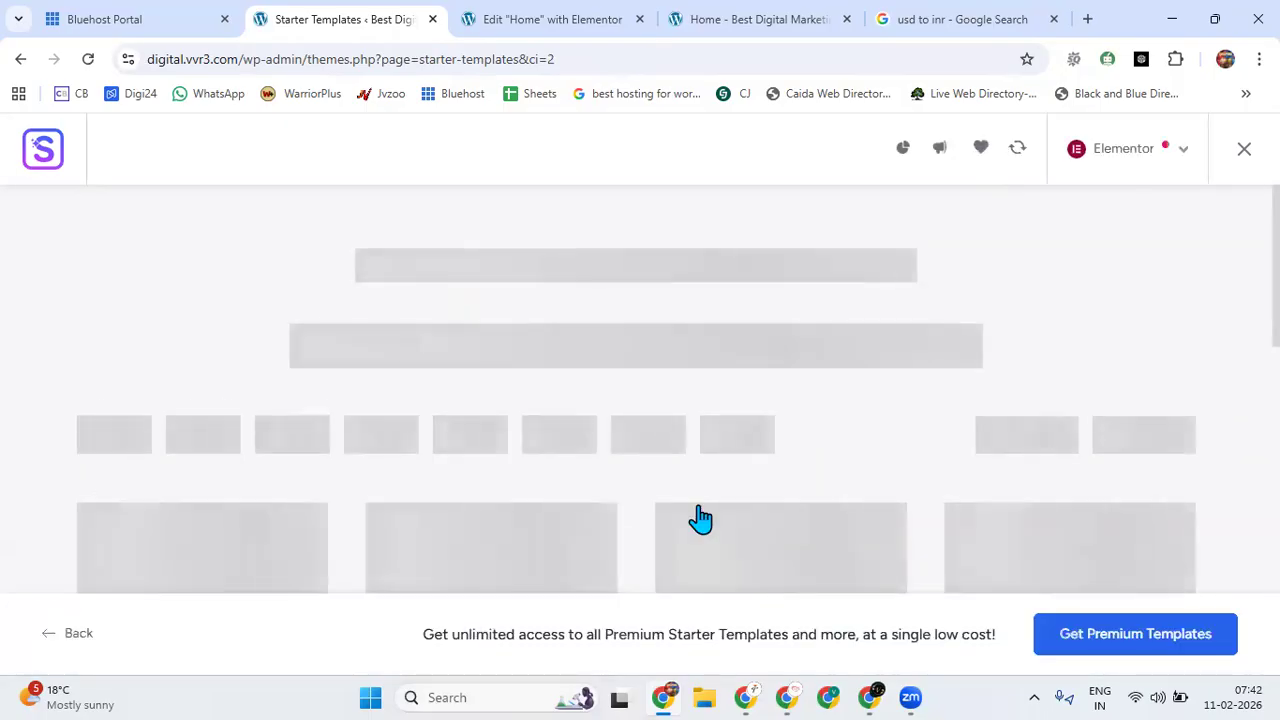
Filter the starter templates to the Plumber category under Local Business and browse the designs.
mouse_move(370, 428)
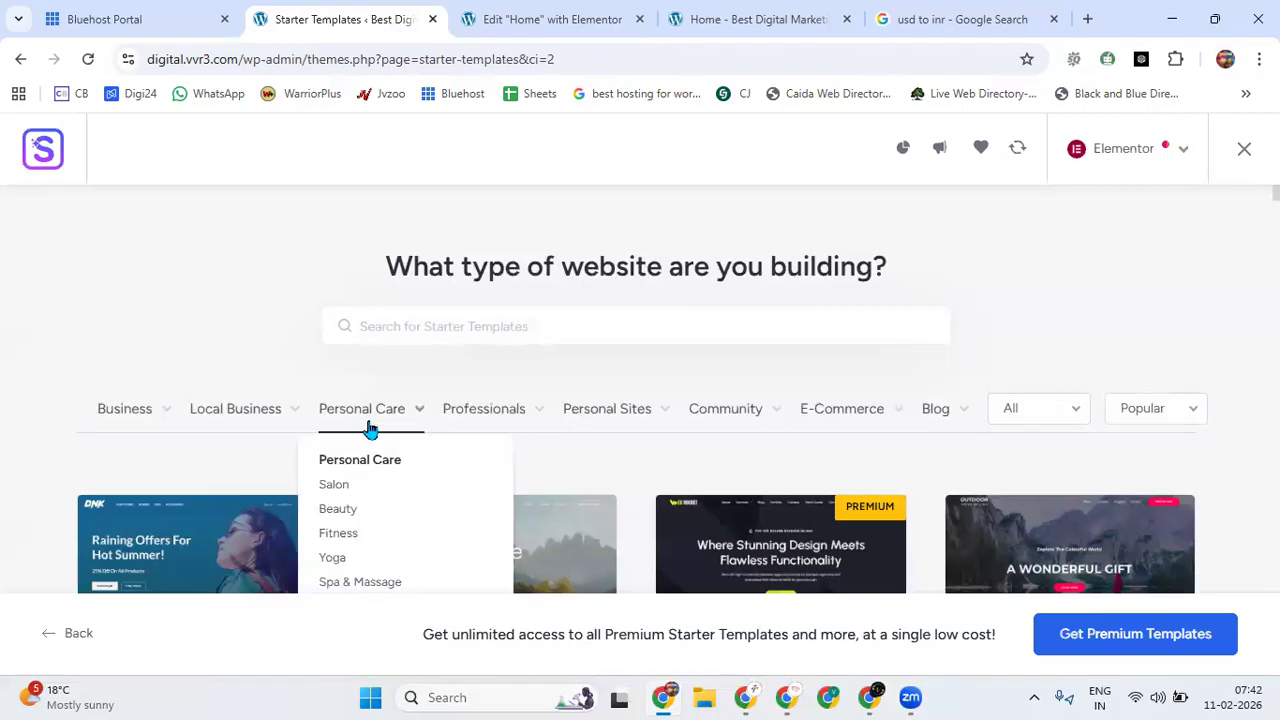
scroll(370, 428, "down", 2)
scroll(340, 278, "up", 1)
mouse_move(232, 287)
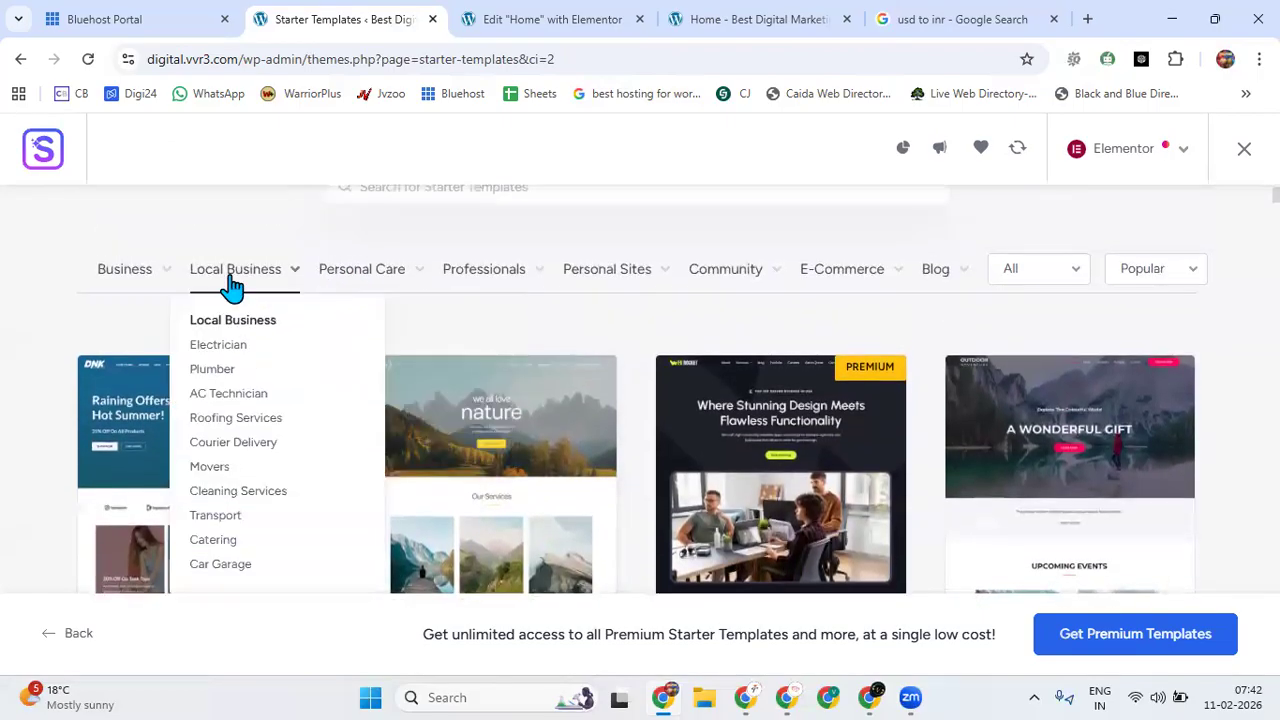
left_click(214, 370)
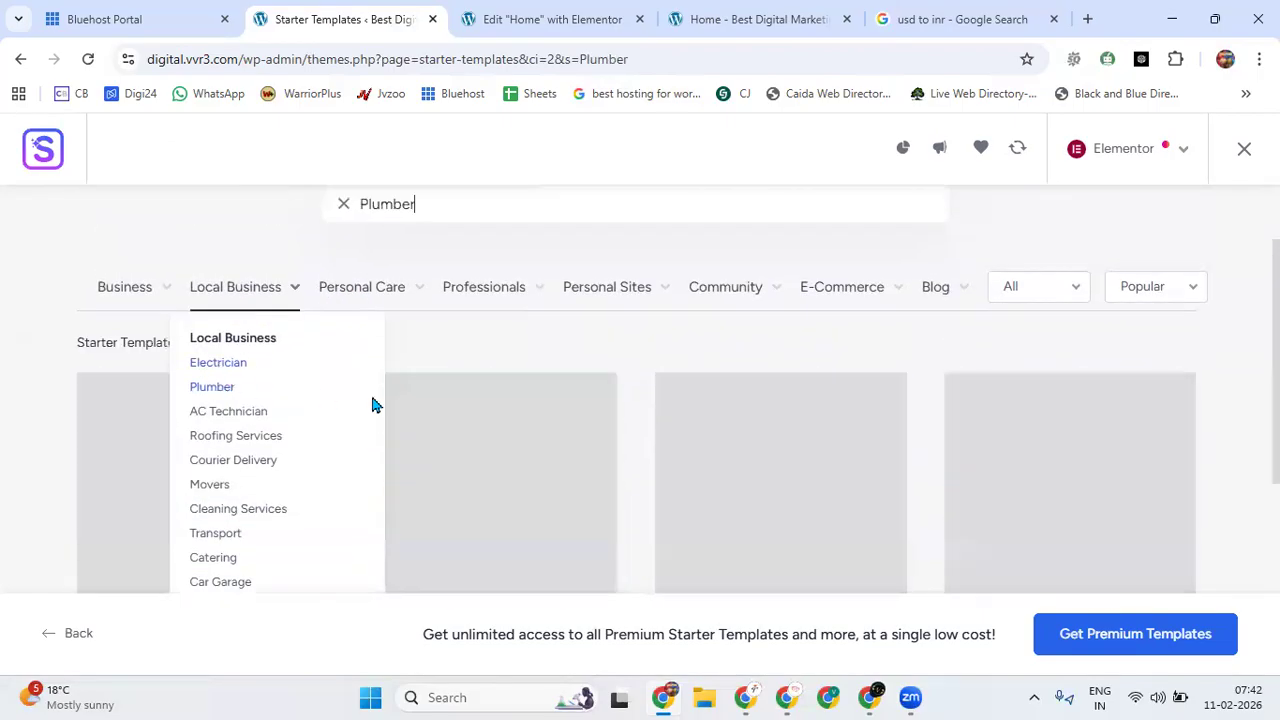
scroll(545, 457, "down", 5)
scroll(548, 455, "down", 5)
scroll(548, 455, "up", 7)
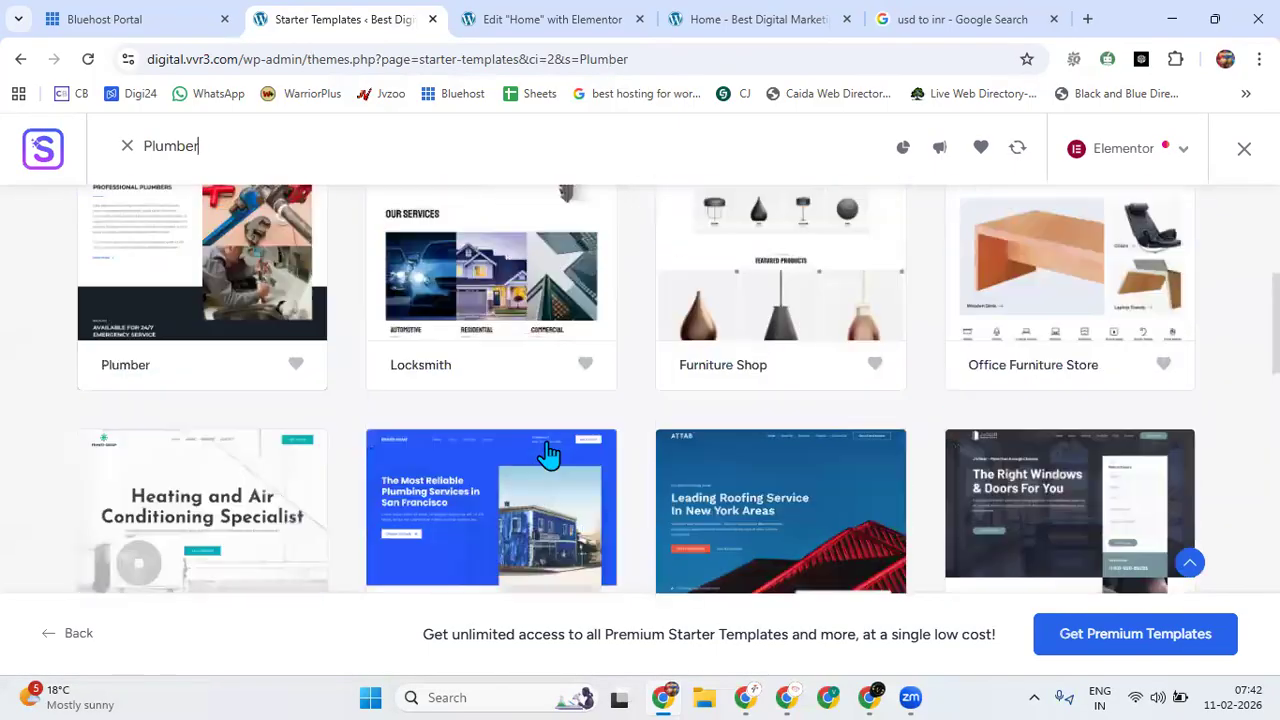
scroll(548, 455, "up", 5)
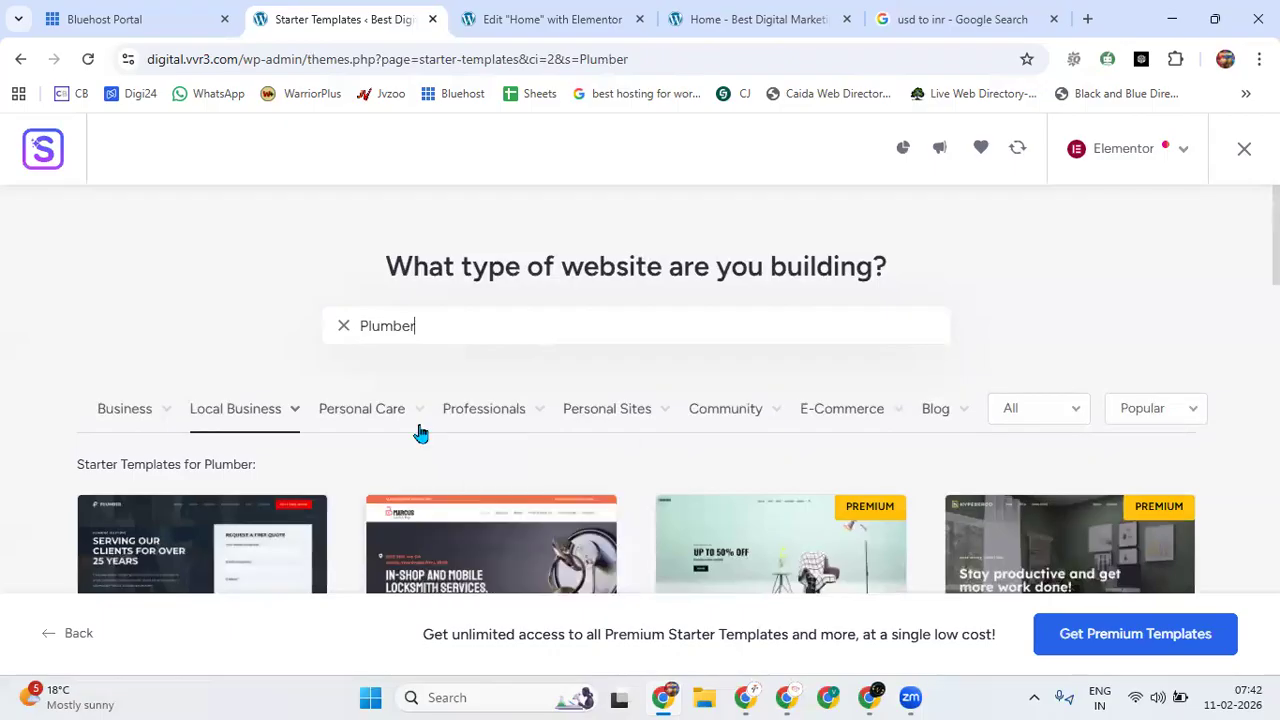
Filter the starter templates to the Spa & Massage category under Personal Care and browse the designs.
mouse_move(395, 430)
scroll(398, 432, "down", 2)
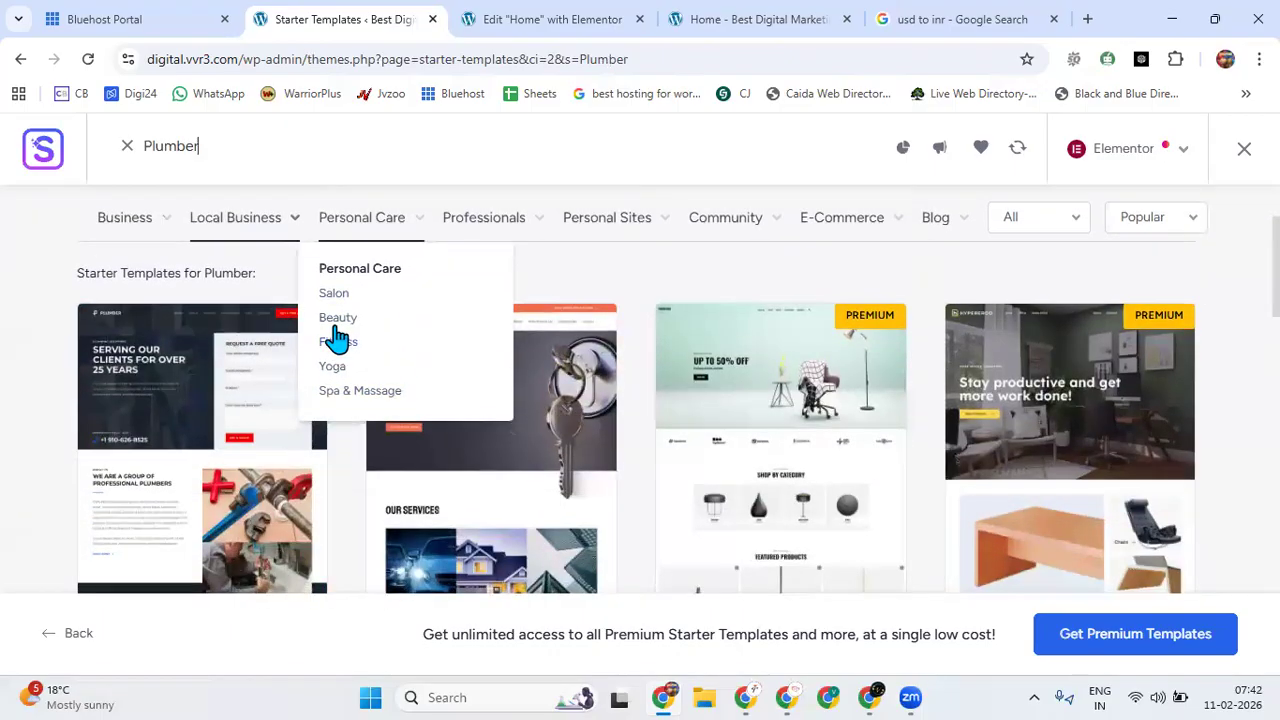
left_click(360, 392)
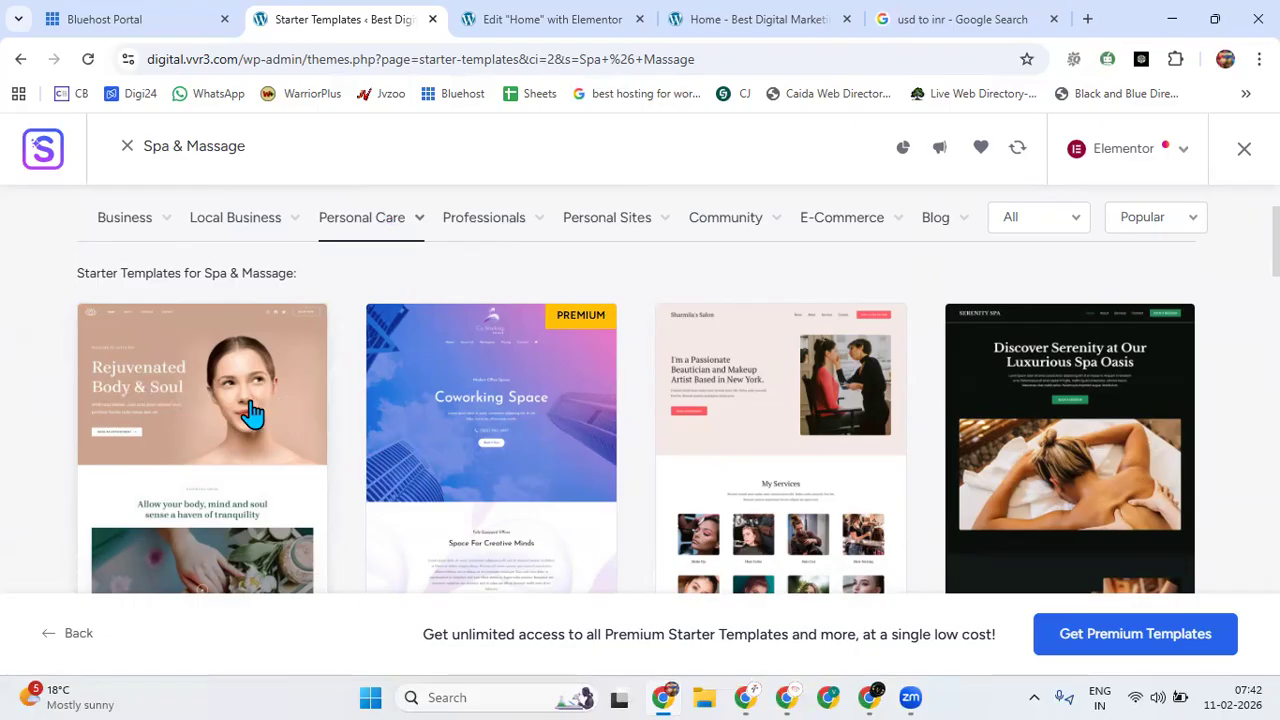
mouse_move(135, 238)
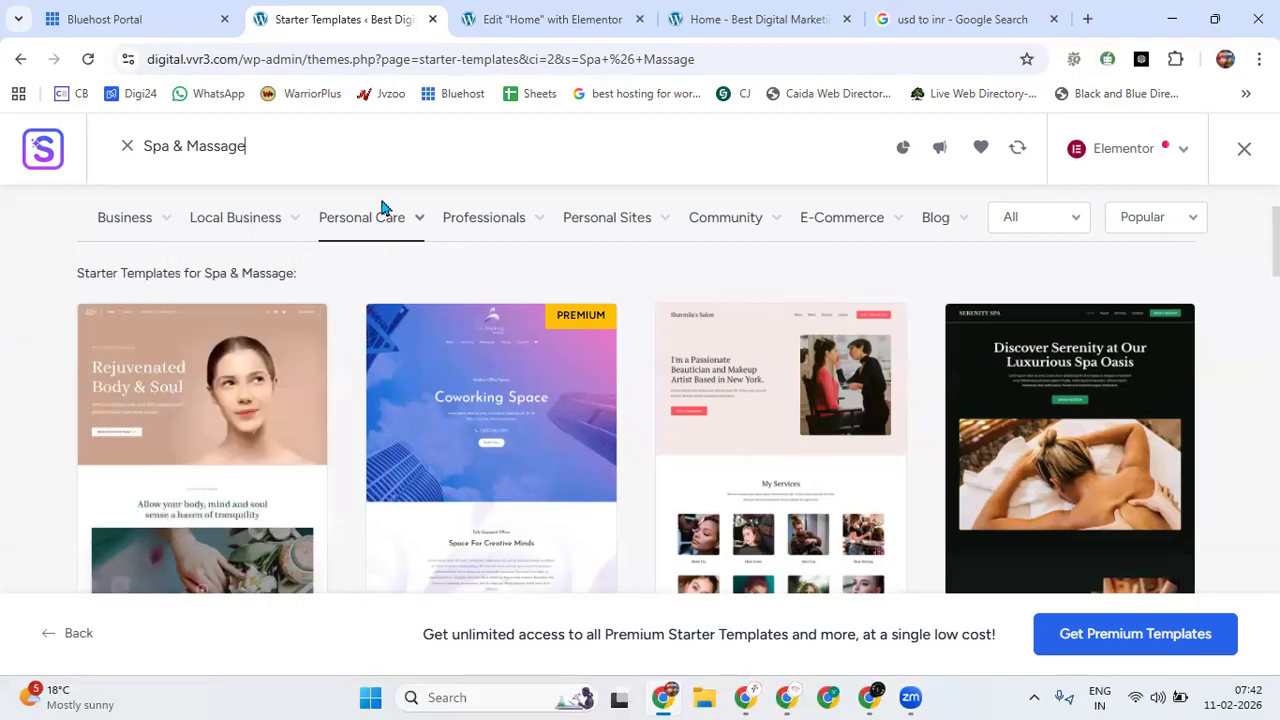
mouse_move(463, 233)
scroll(549, 583, "down", 4)
scroll(191, 329, "up", 6)
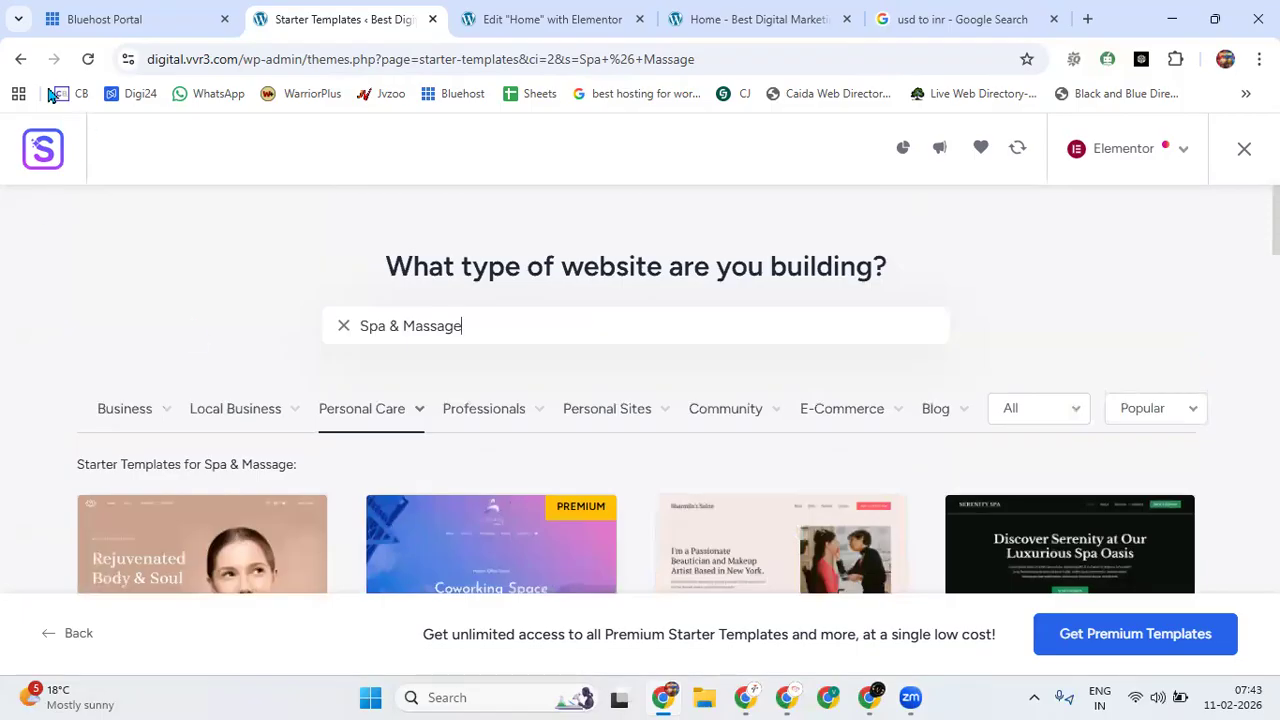
Leave the starter template library and return to the Finish Setup page of the WordPress admin.
left_click(20, 60)
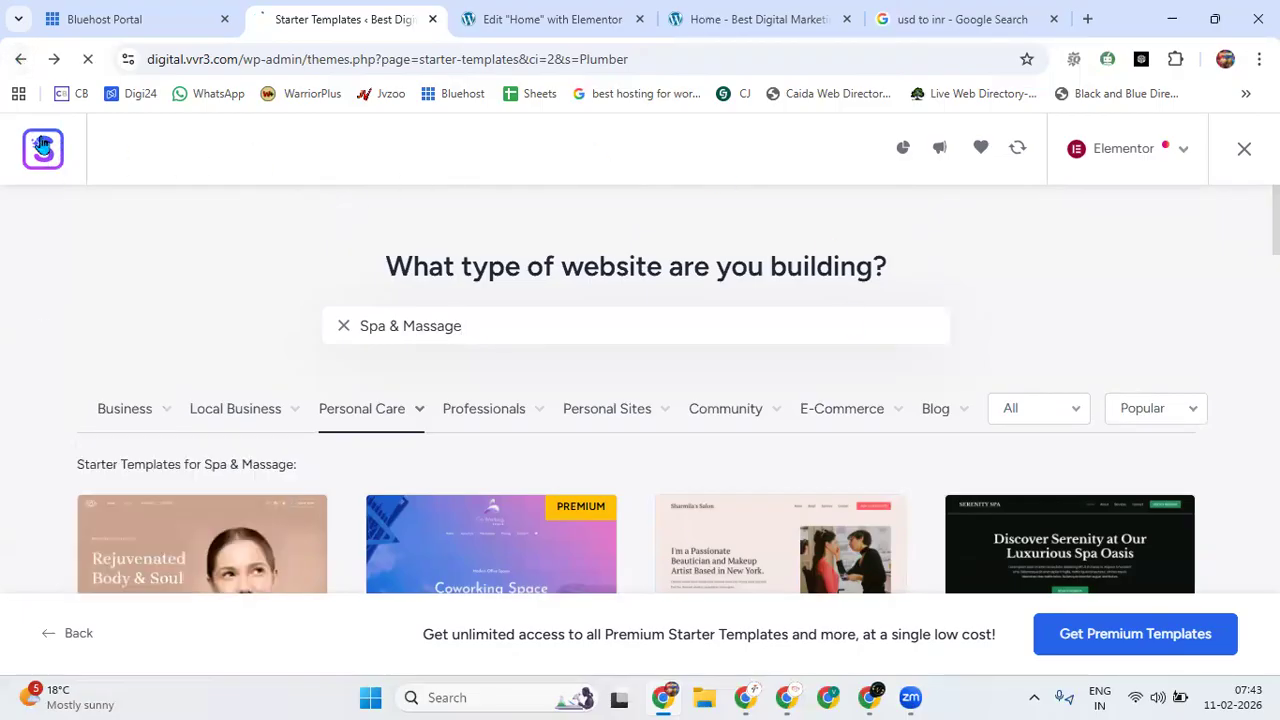
left_click(15, 60)
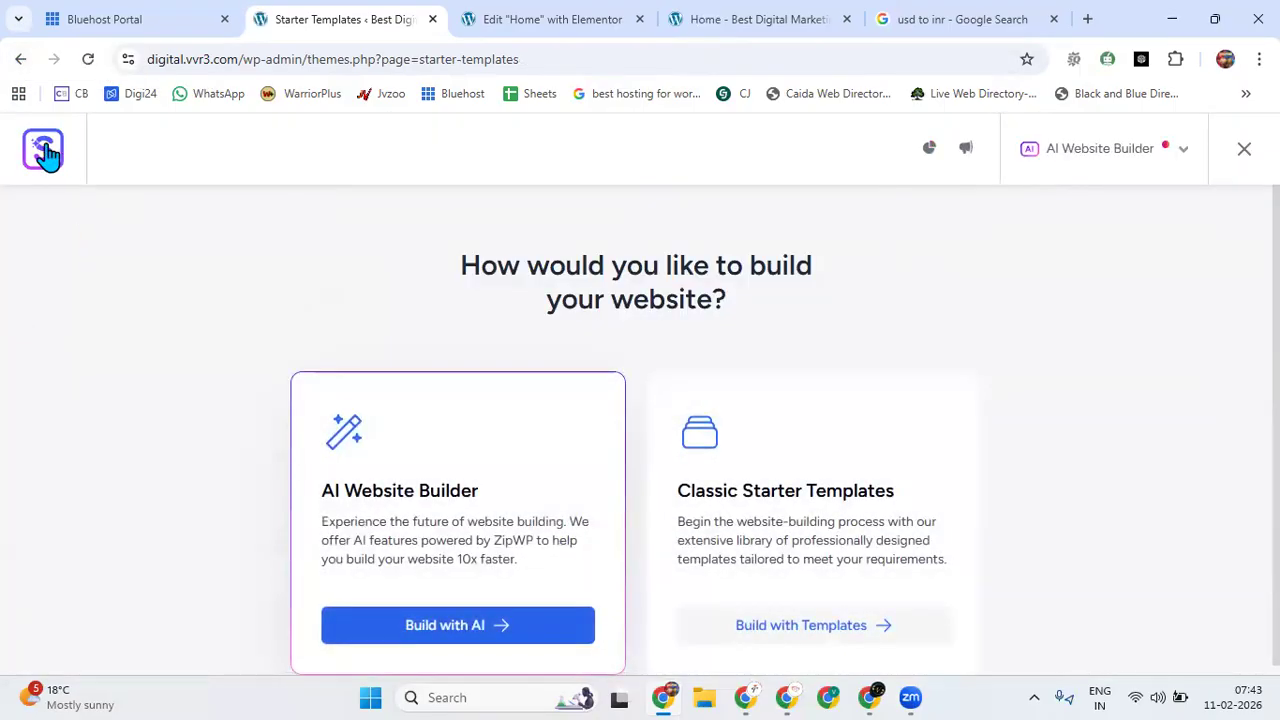
left_click(45, 153)
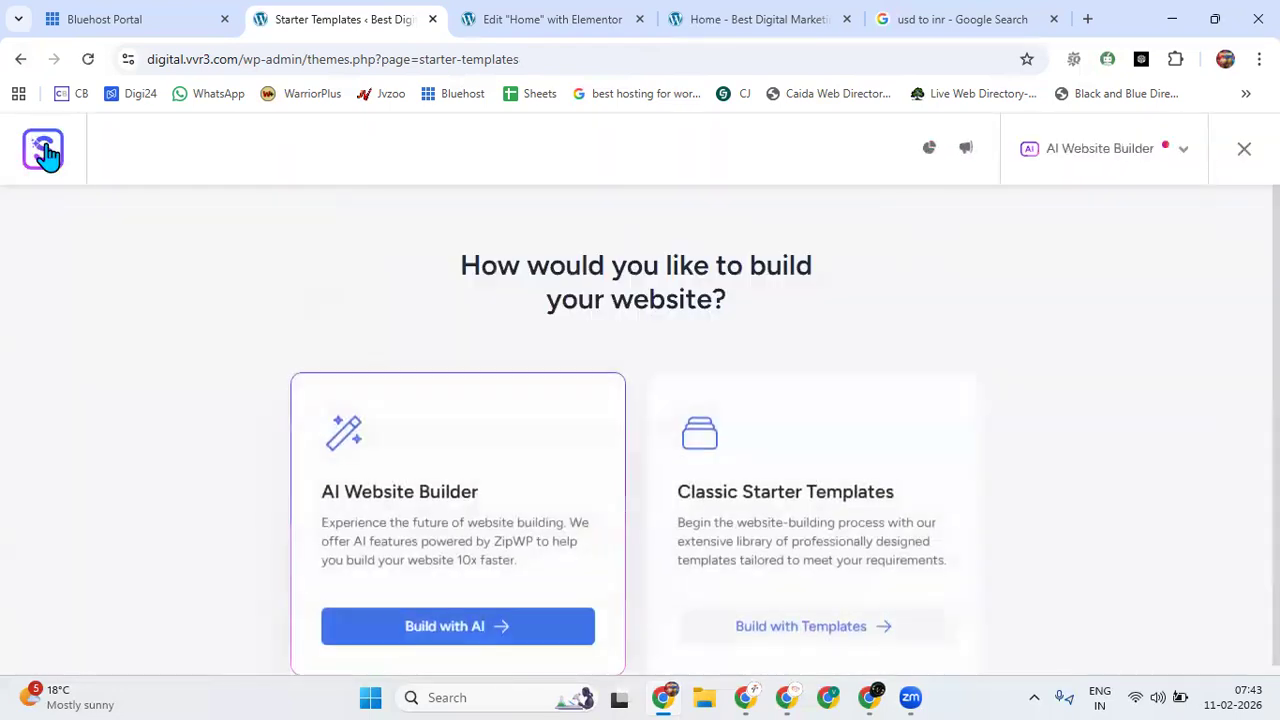
left_click(18, 62)
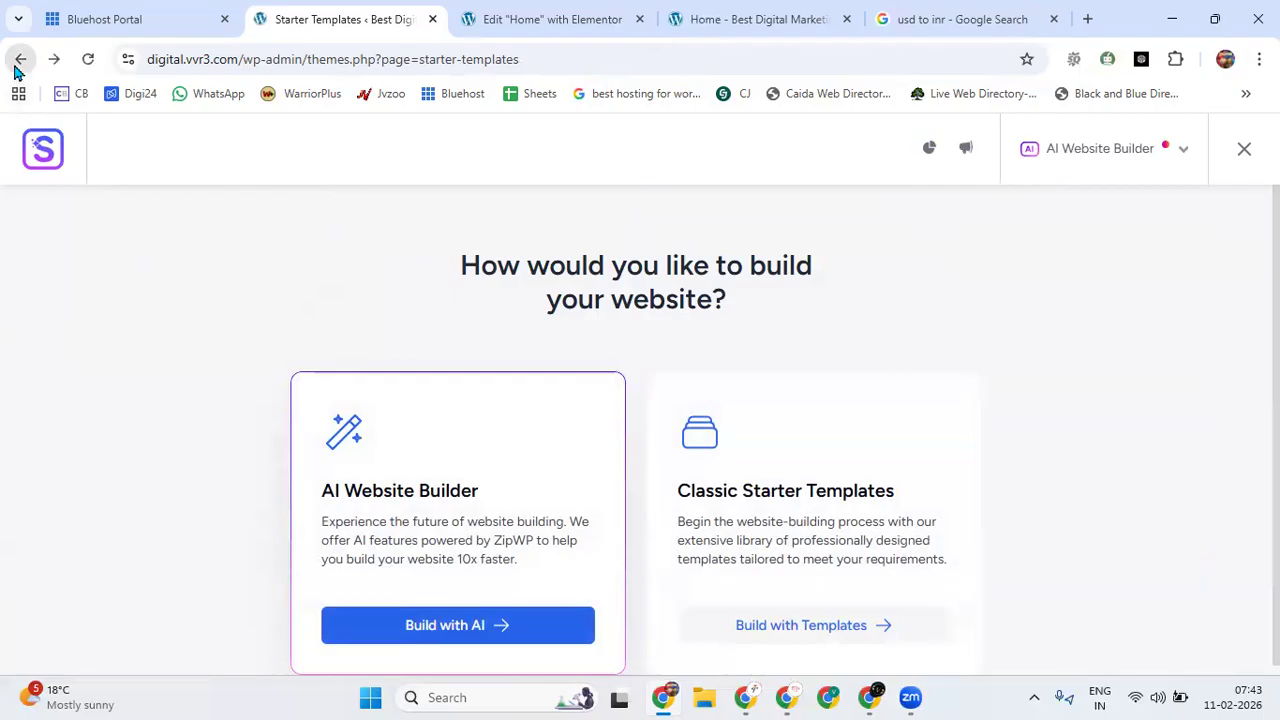
left_click(18, 62)
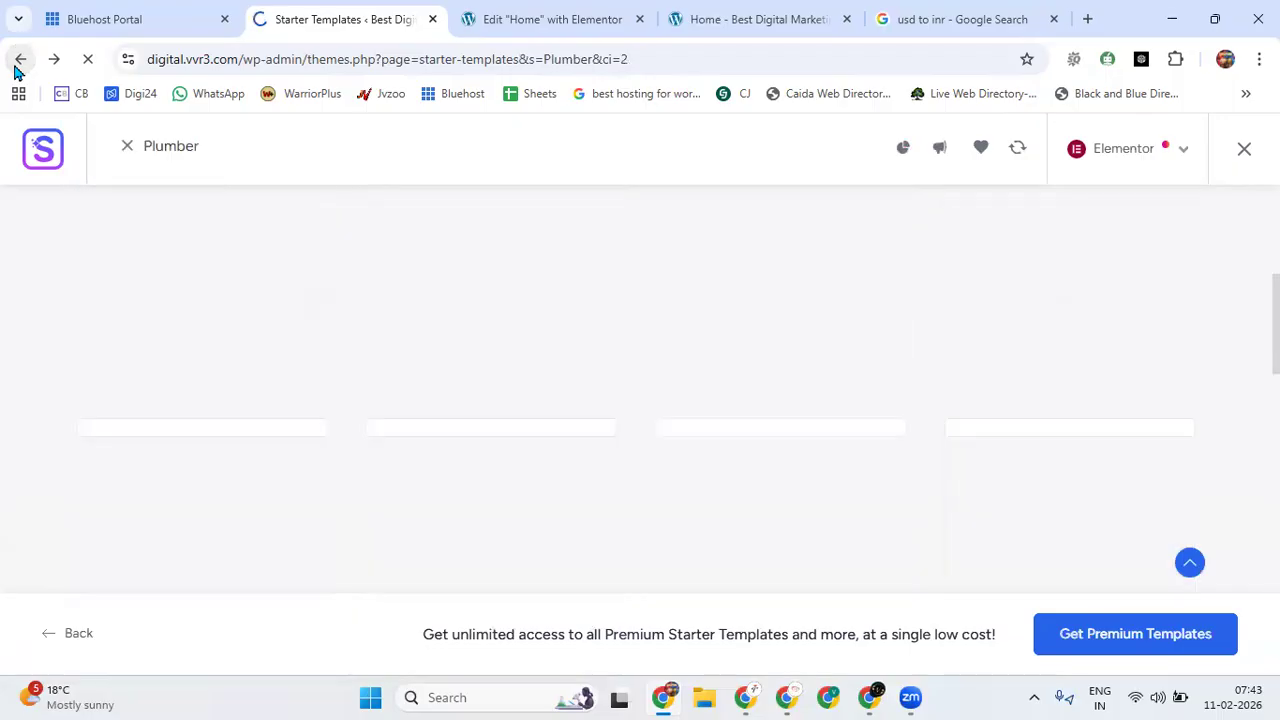
left_click(18, 62)
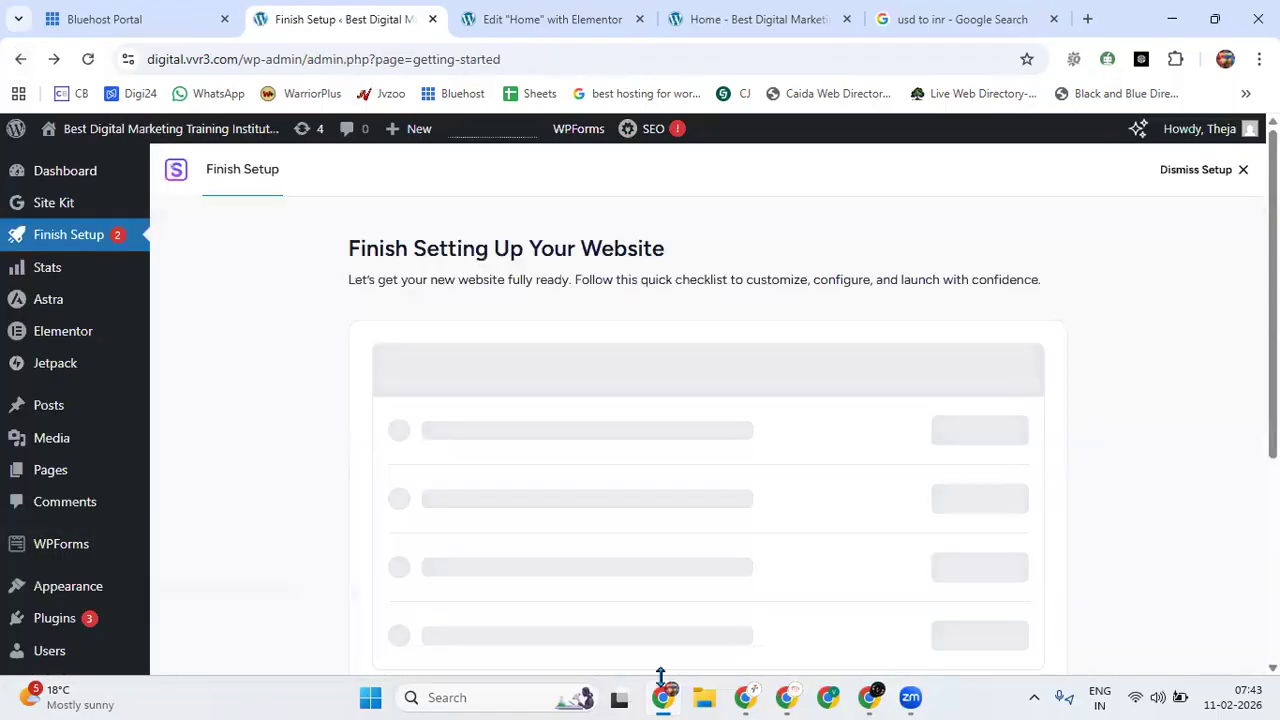
mouse_move(52, 600)
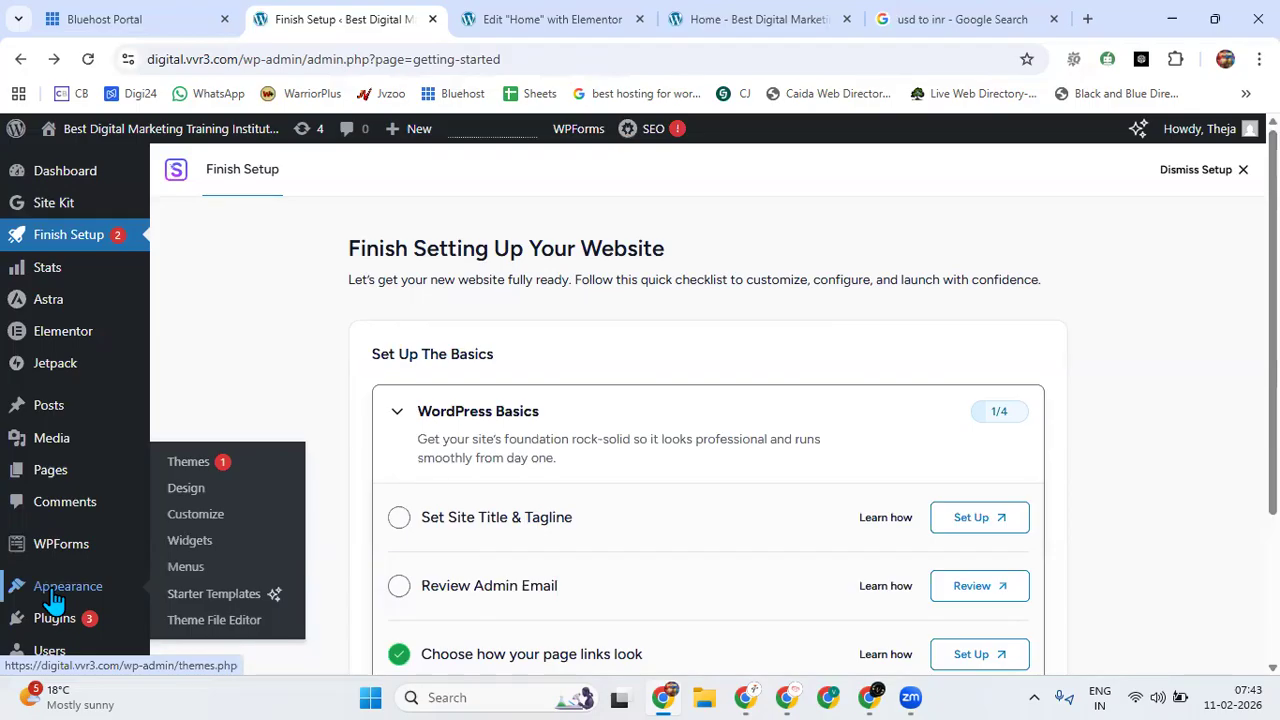
Reload the live home page in its browser tab and review it from the footer back up to the hero section.
left_click(787, 37)
left_click(87, 61)
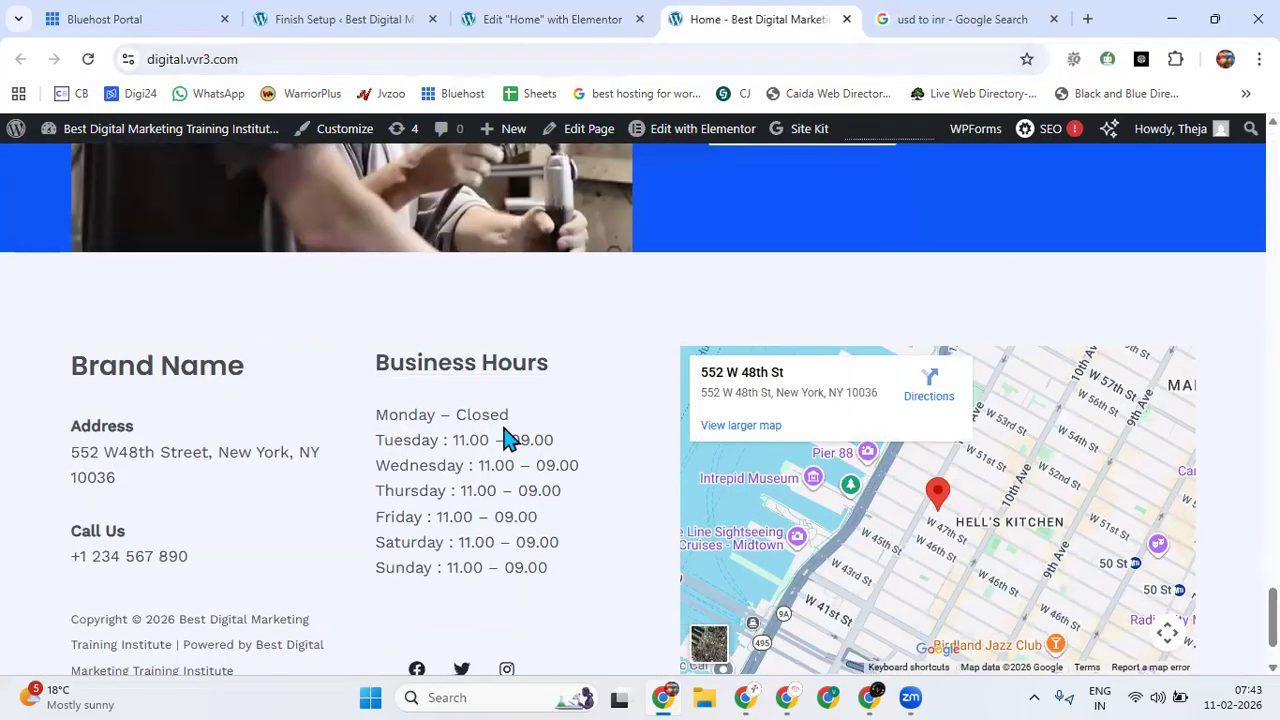
scroll(509, 434, "up", 5)
scroll(504, 434, "up", 15)
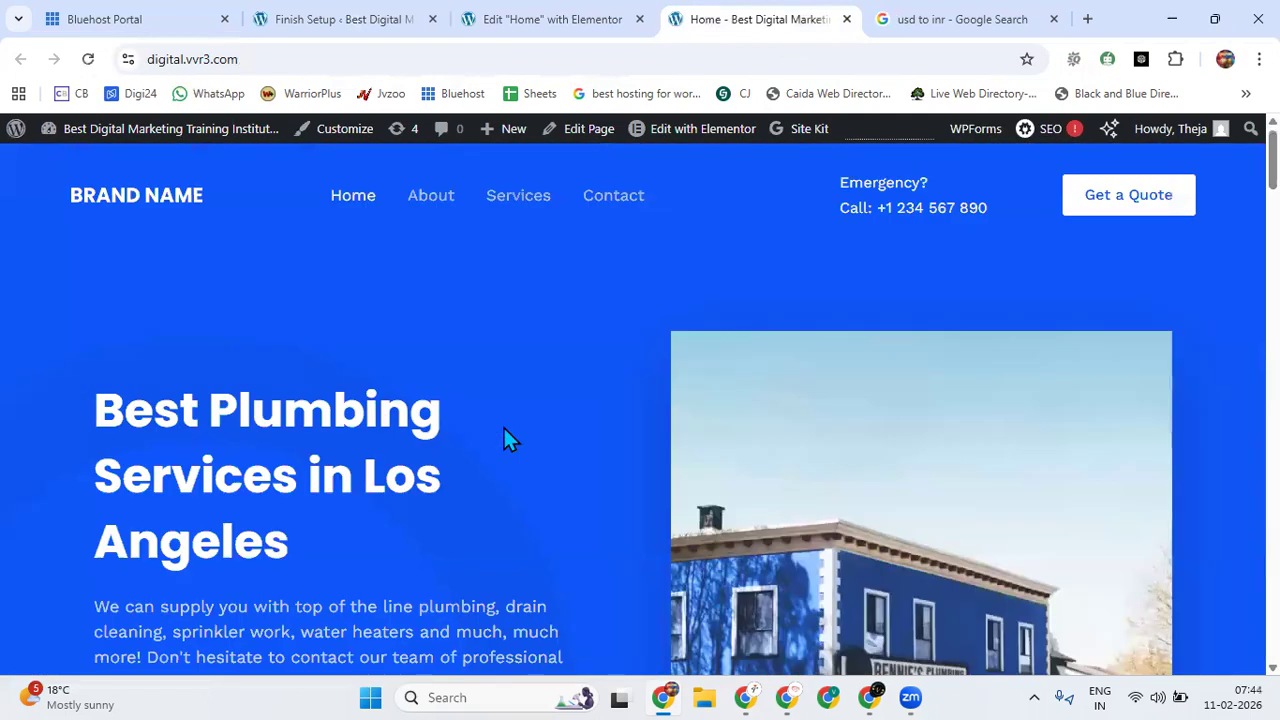
Open the Menus page in the WordPress admin tab and examine the primary menu's items and display locations.
left_click(530, 22)
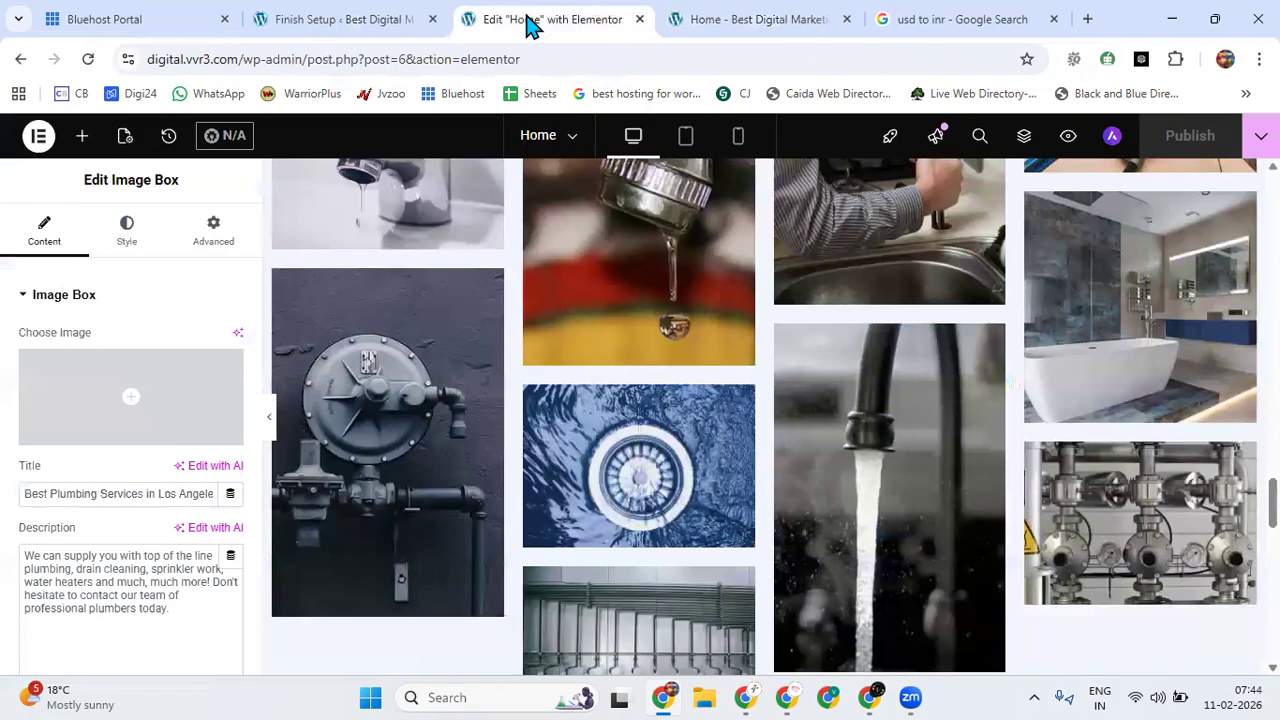
left_click(310, 30)
mouse_move(60, 420)
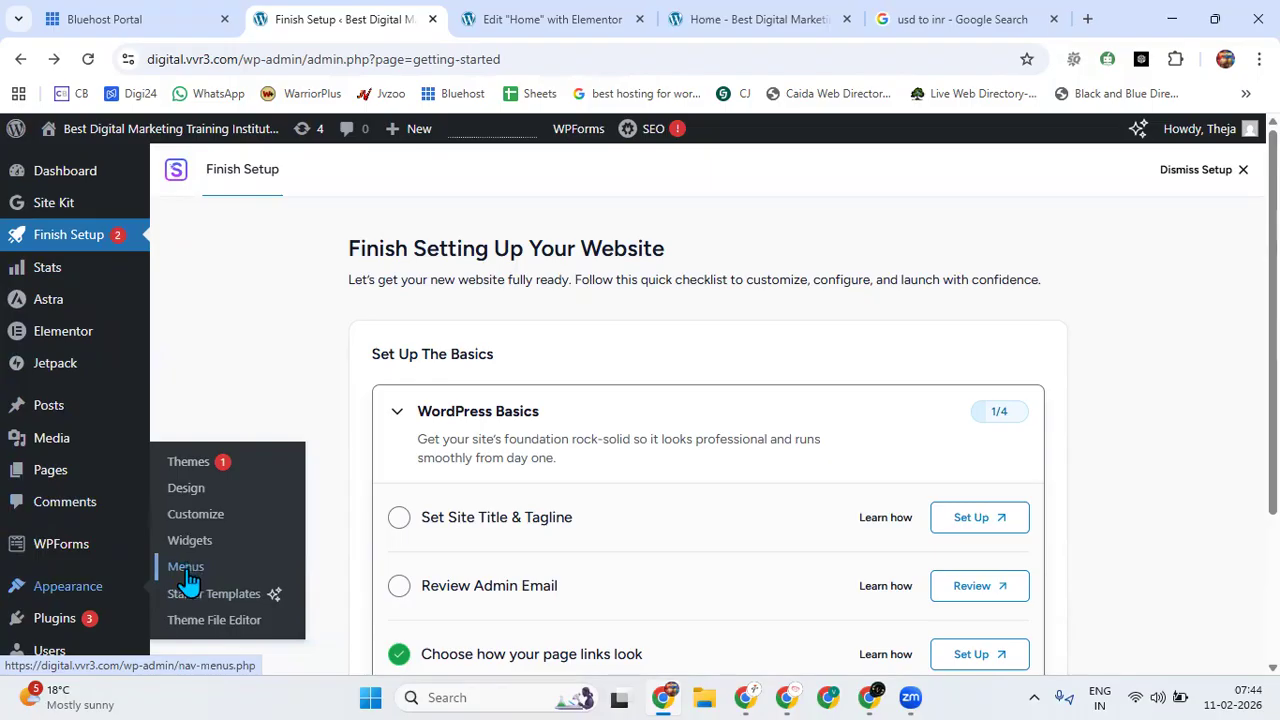
left_click(187, 572)
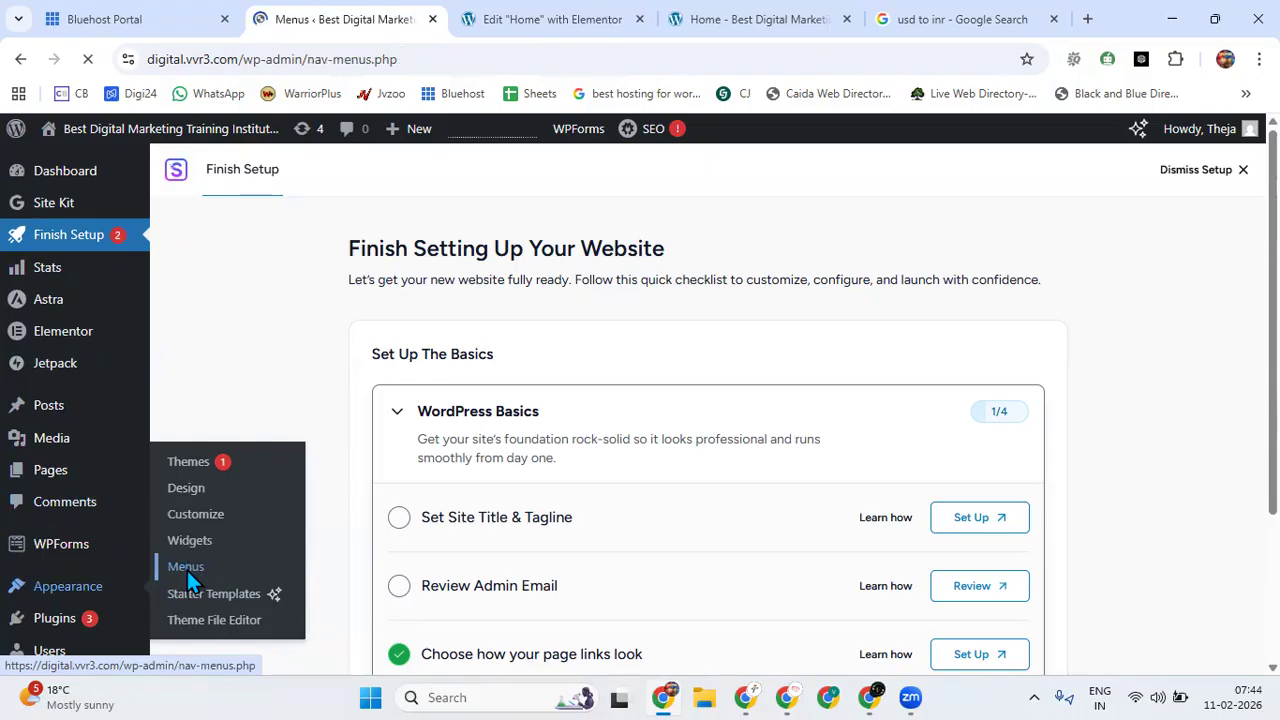
scroll(703, 475, "down", 4)
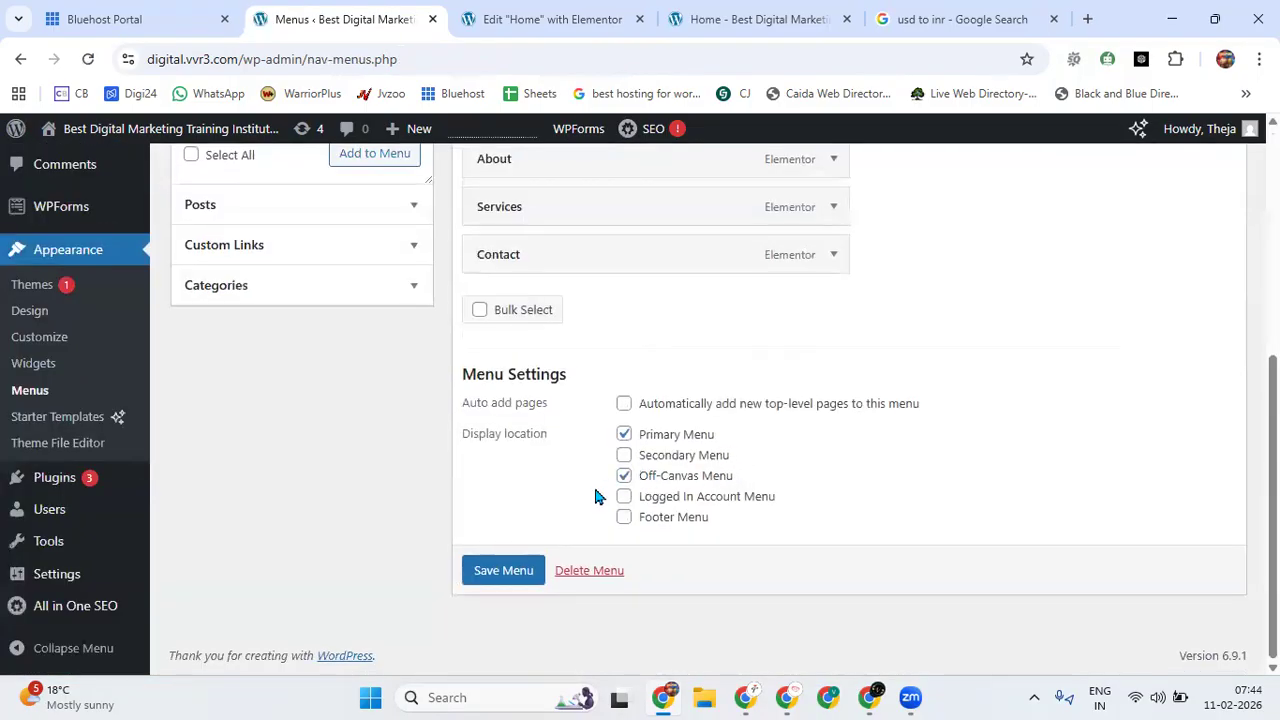
scroll(553, 486, "up", 5)
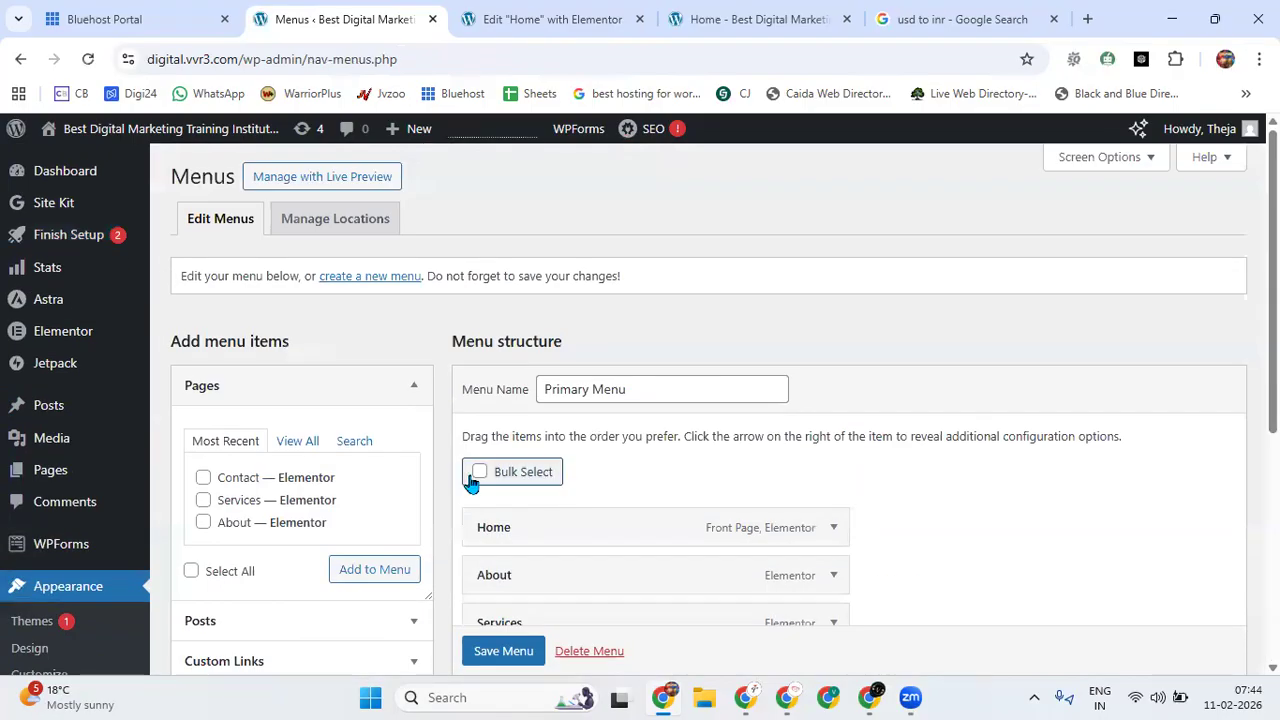
scroll(490, 488, "down", 5)
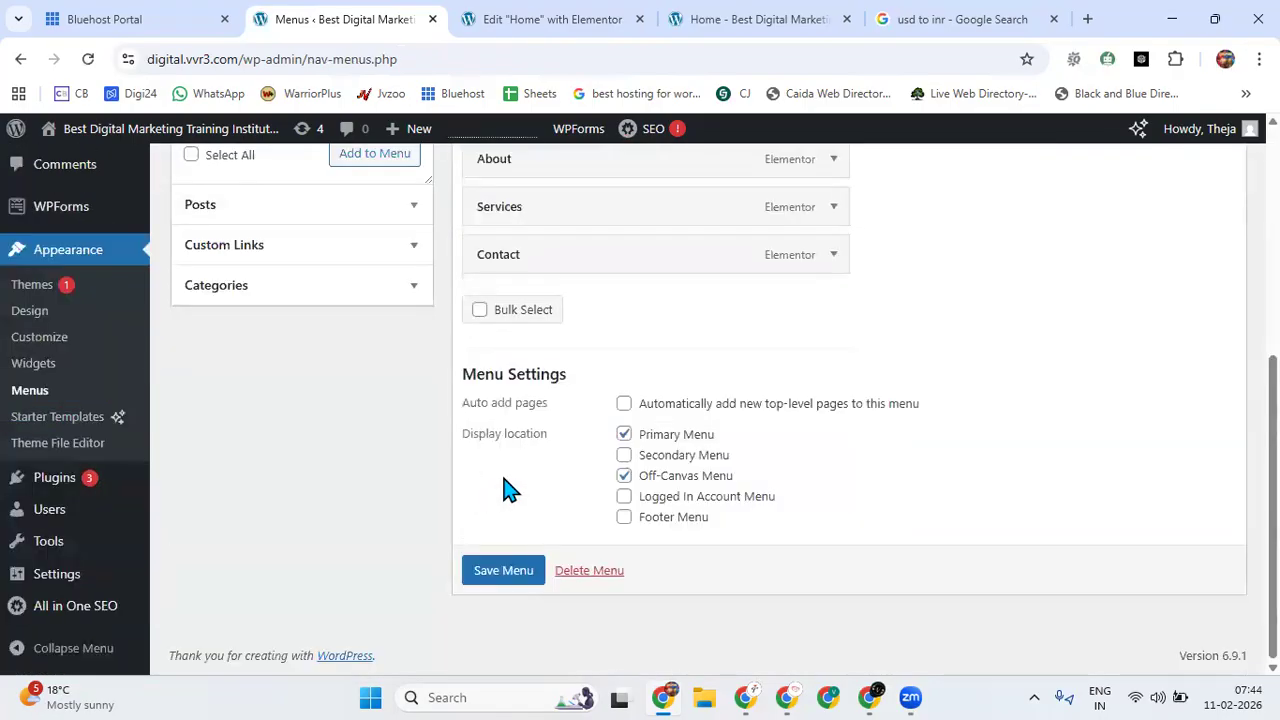
left_click(504, 570)
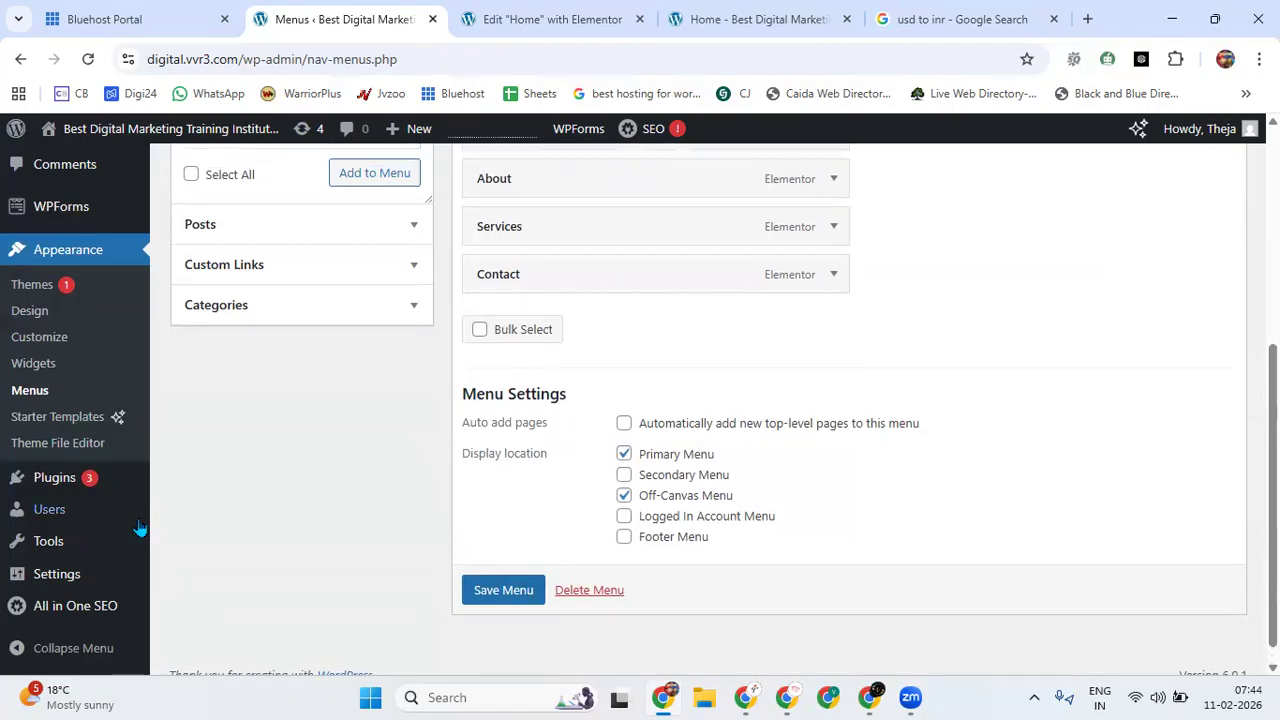
scroll(140, 528, "up", 5)
mouse_move(80, 550)
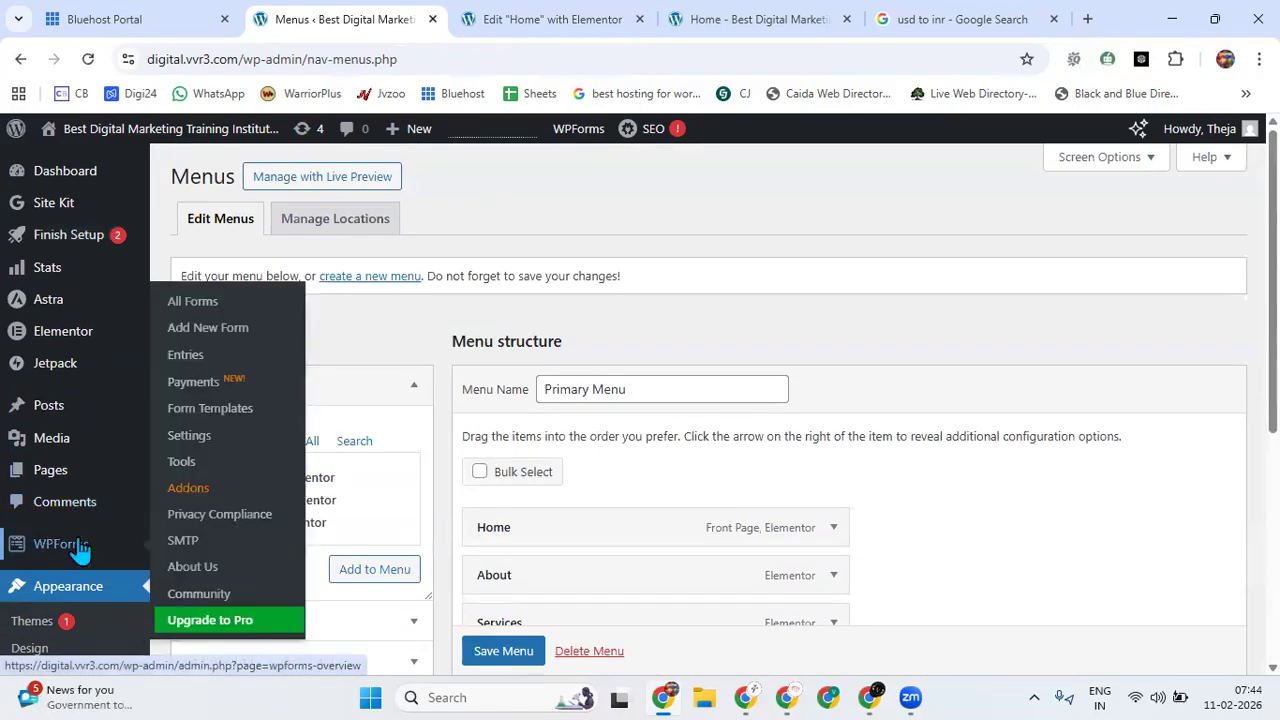
Open the theme Customizer and view its Global settings categories.
scroll(80, 550, "down", 5)
left_click(52, 340)
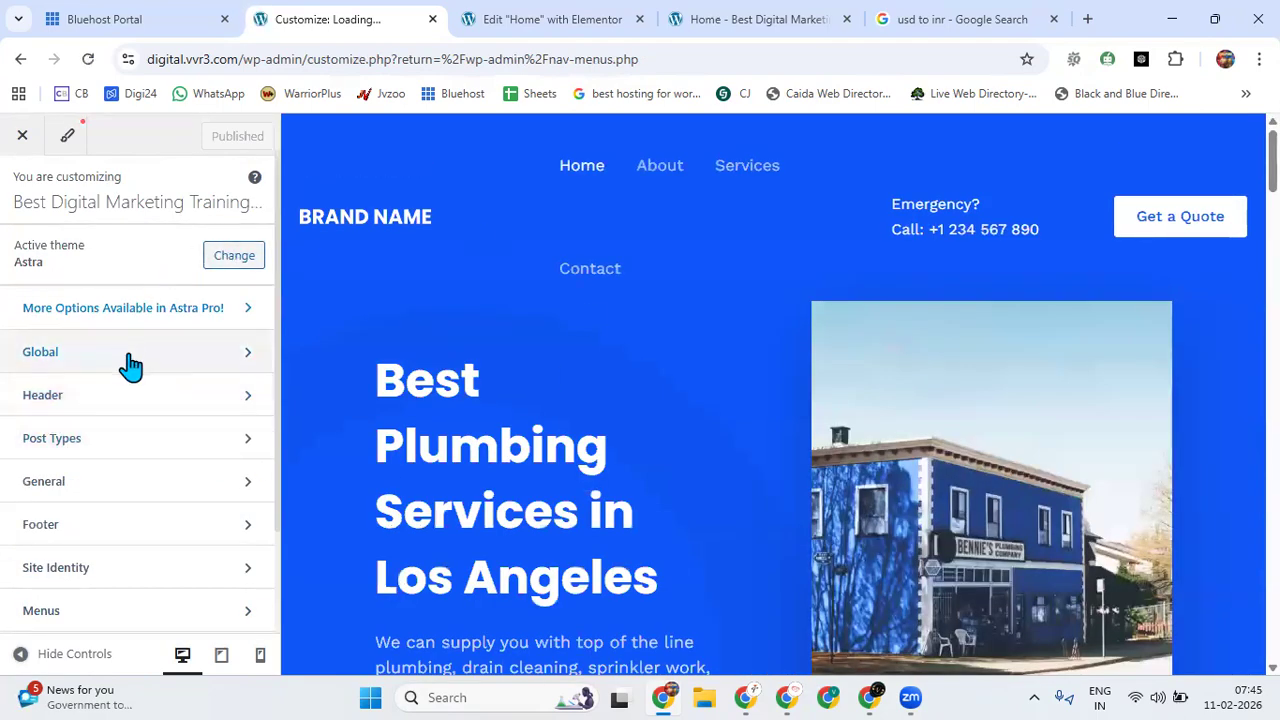
left_click(131, 363)
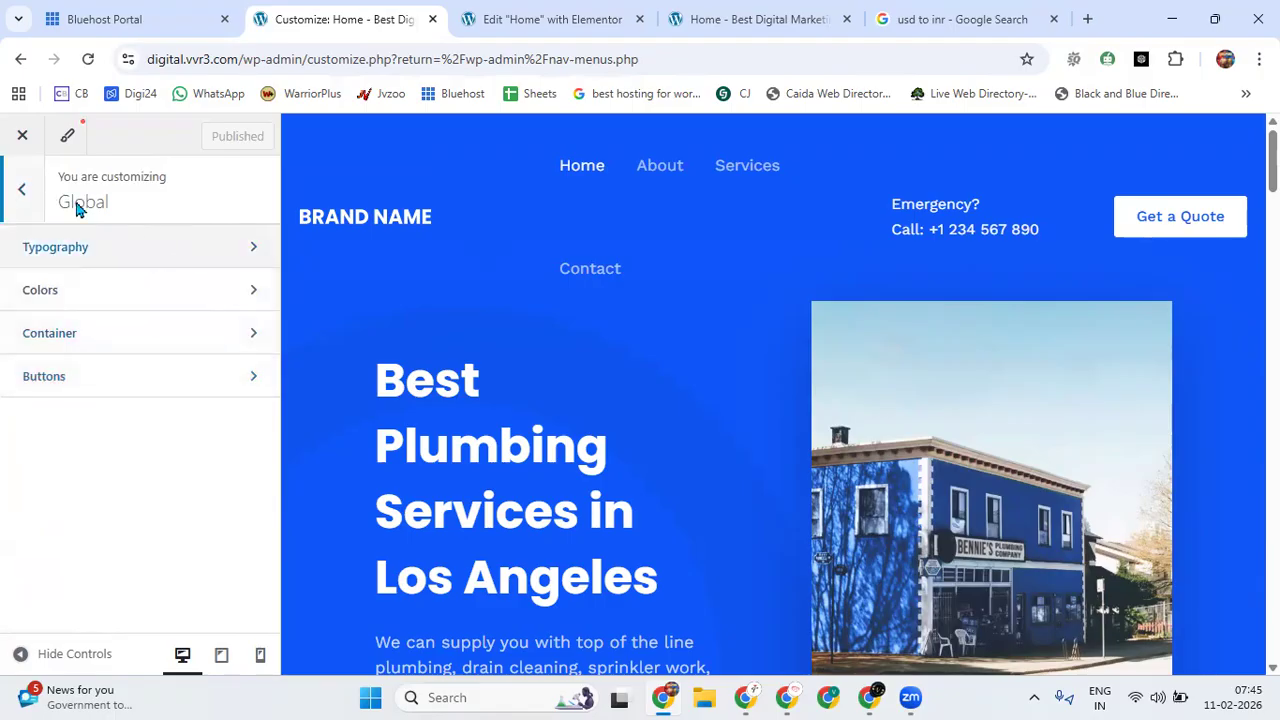
left_click(22, 192)
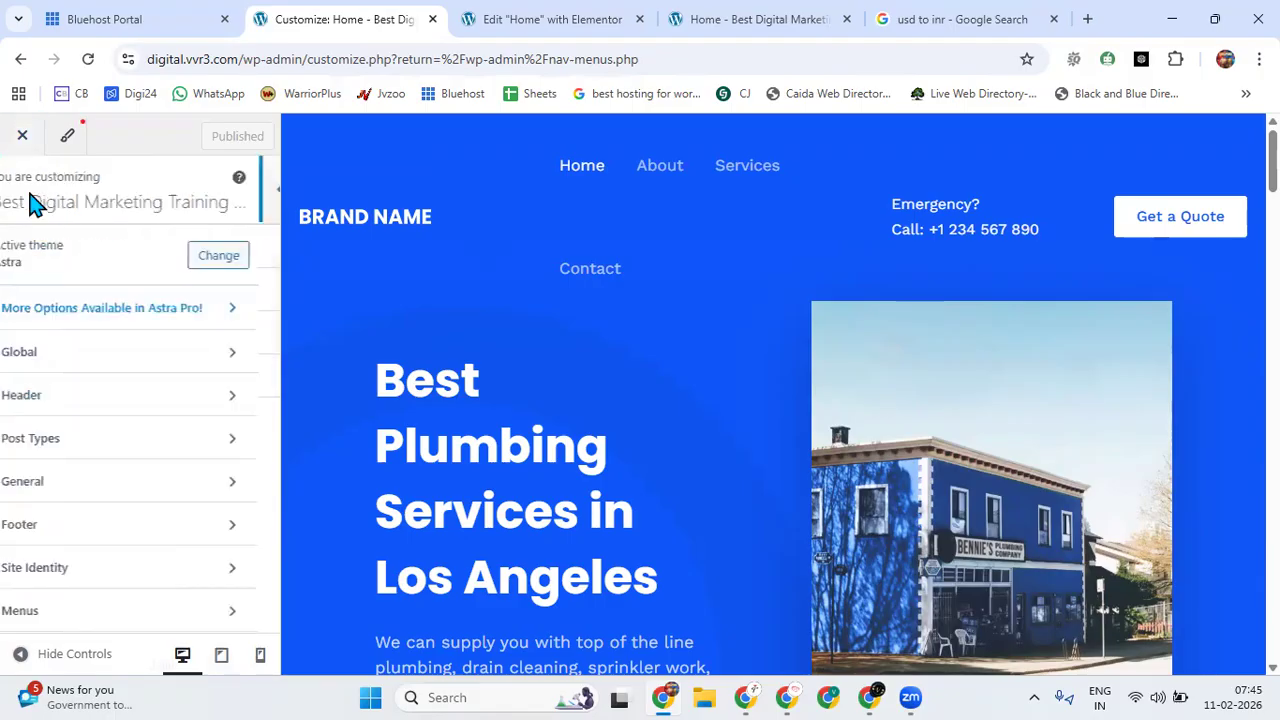
Remove the logo in the header's Site Title & Logo settings and browse the media library for a replacement without choosing one.
left_click(172, 416)
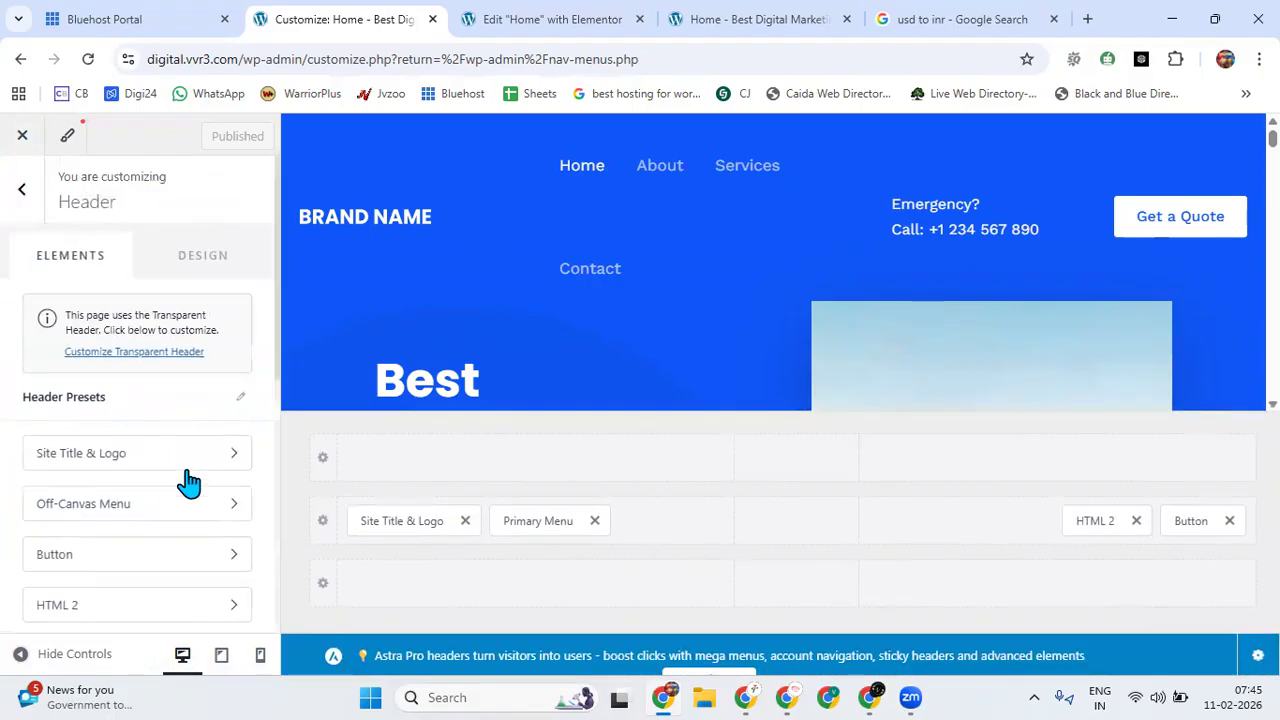
left_click(191, 458)
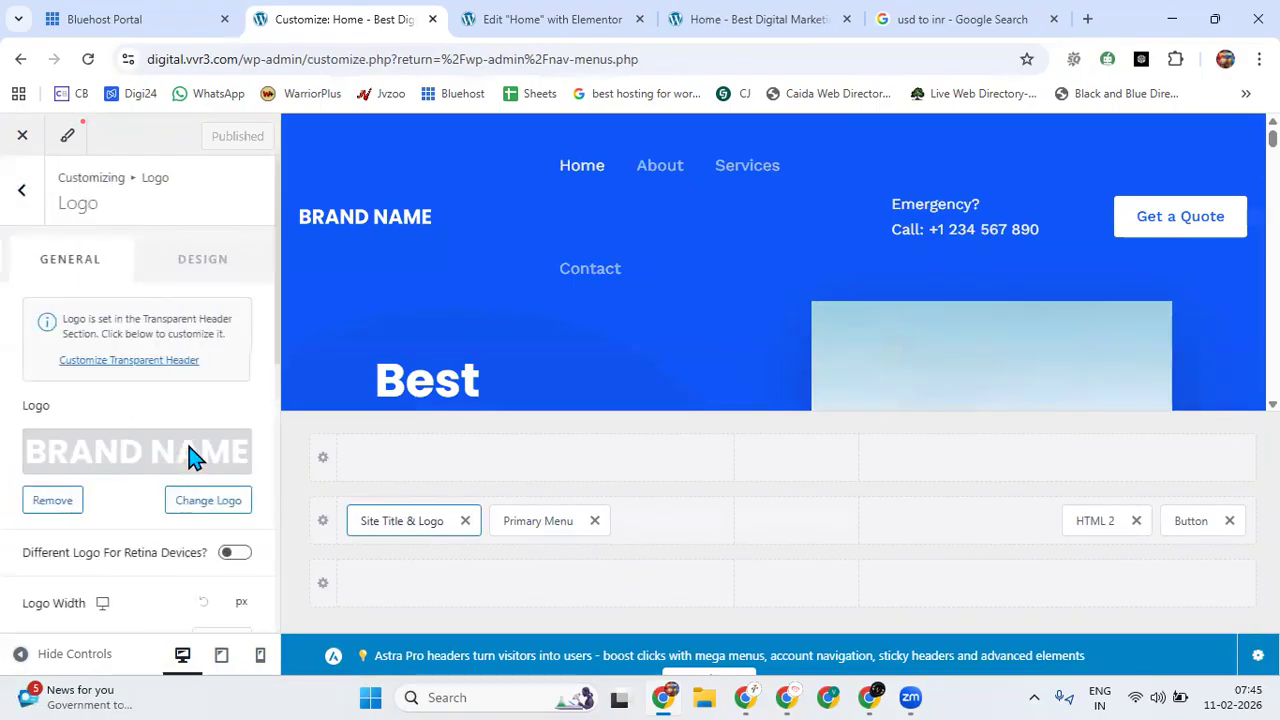
left_click(52, 499)
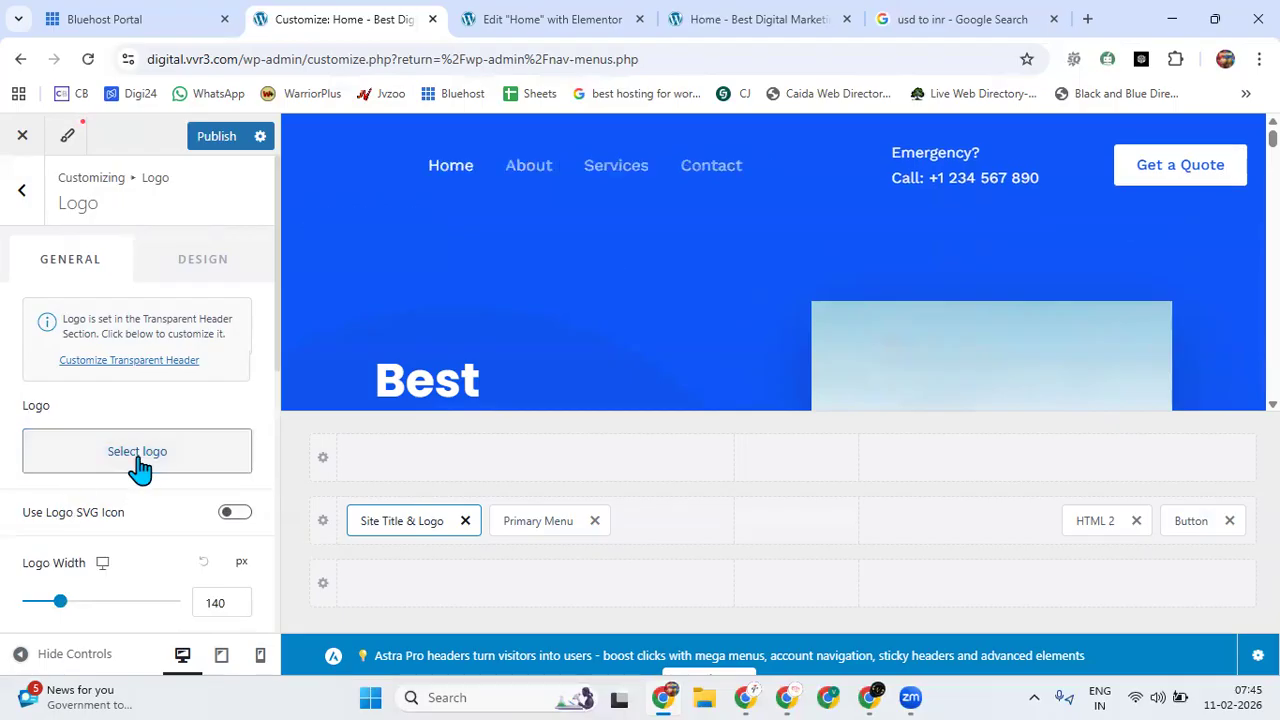
left_click(137, 458)
scroll(357, 430, "down", 6)
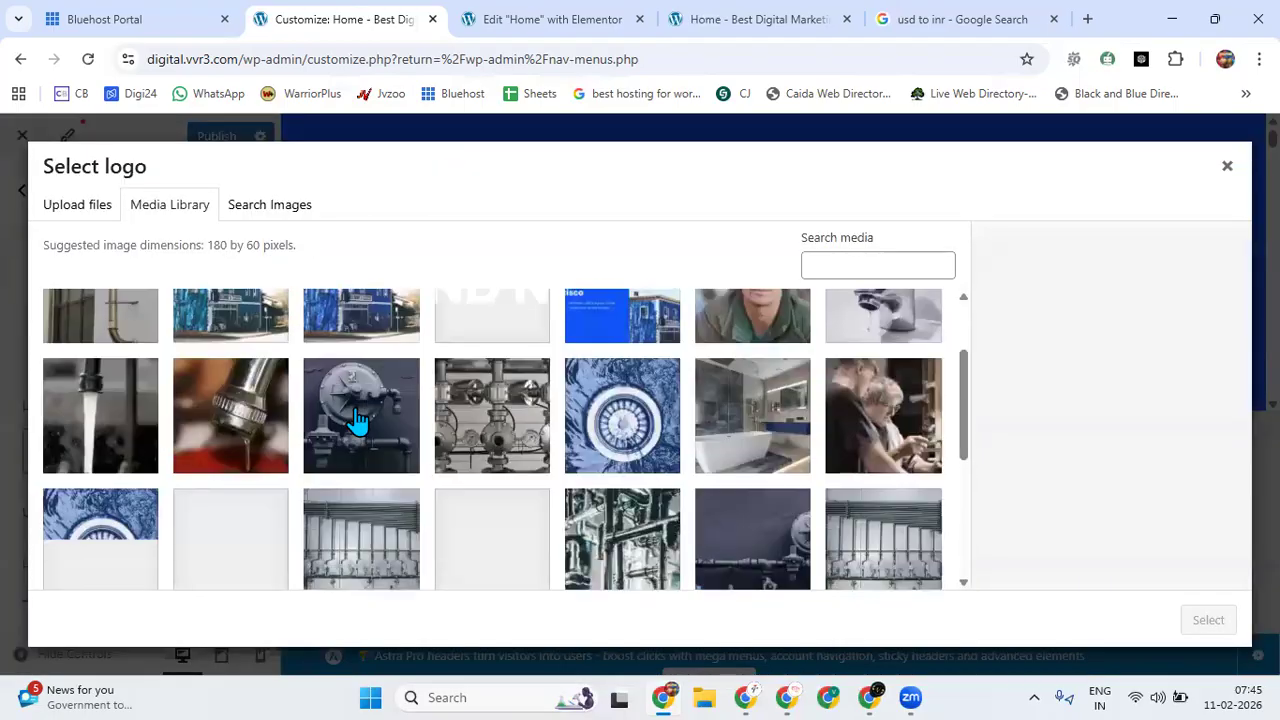
scroll(357, 430, "up", 8)
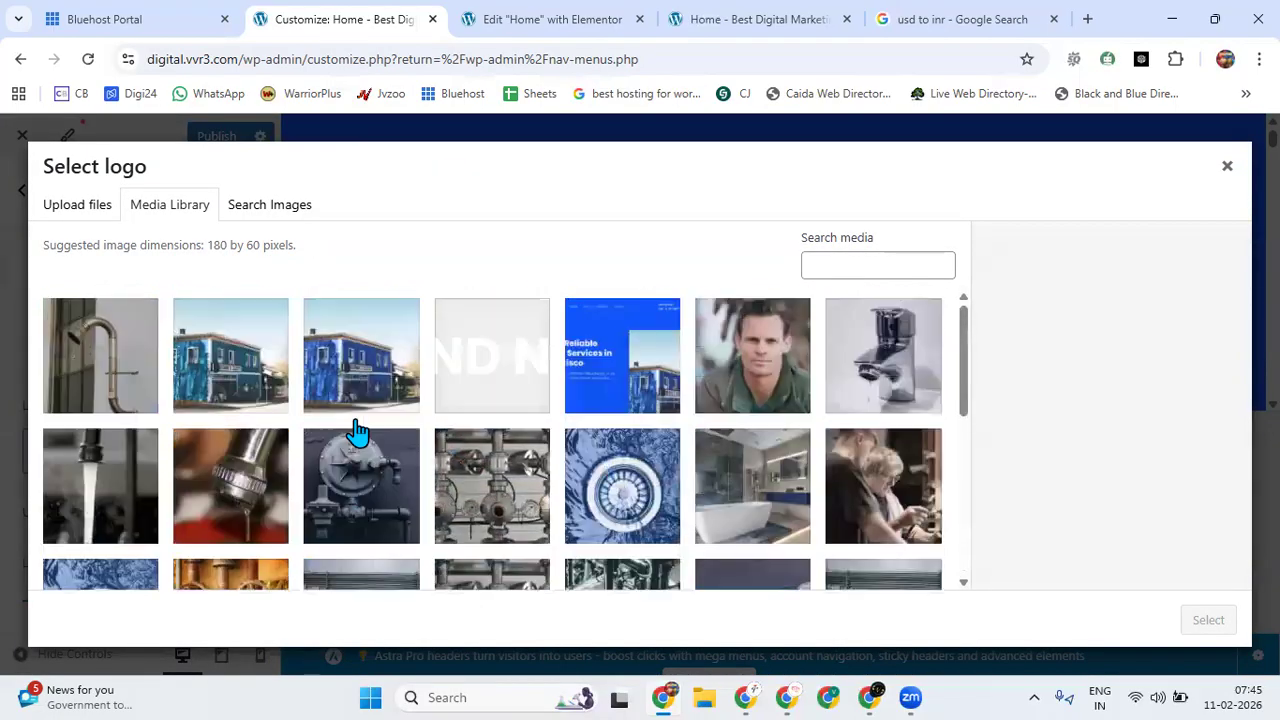
left_click(1227, 168)
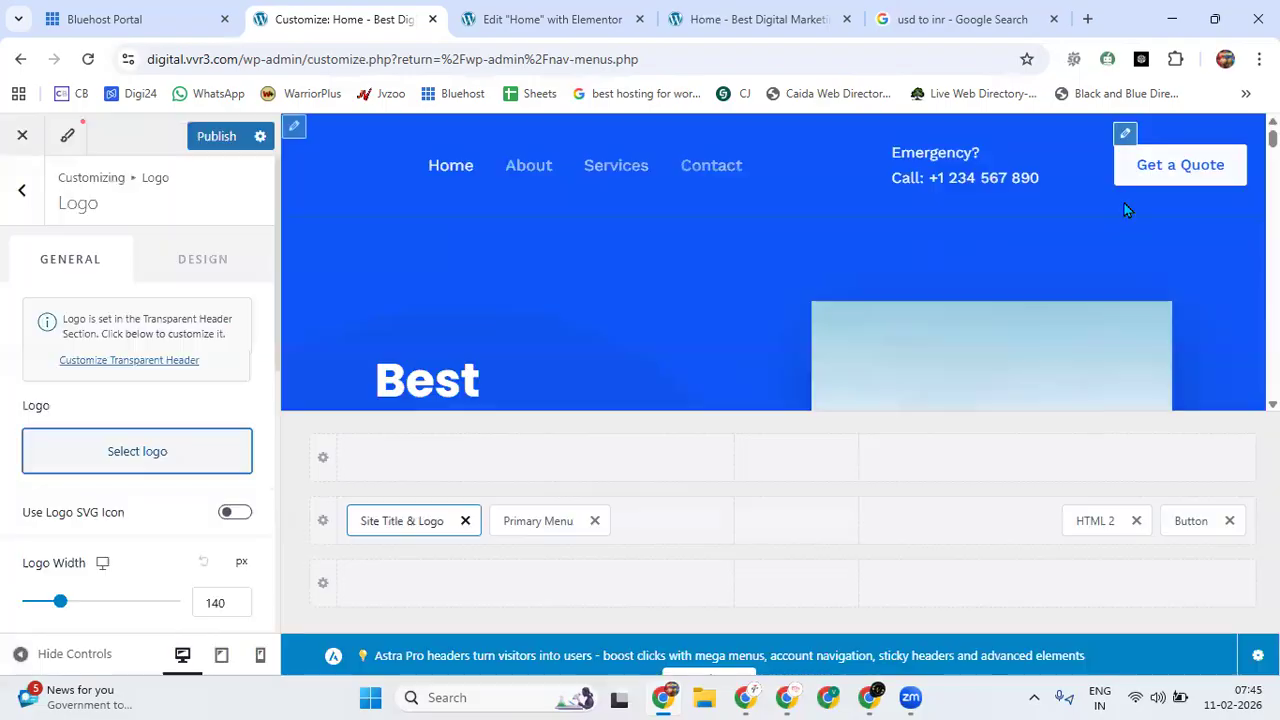
Examine the site title, tagline and visibility options of the logo element and the other header elements in the Customizer.
scroll(186, 375, "down", 4)
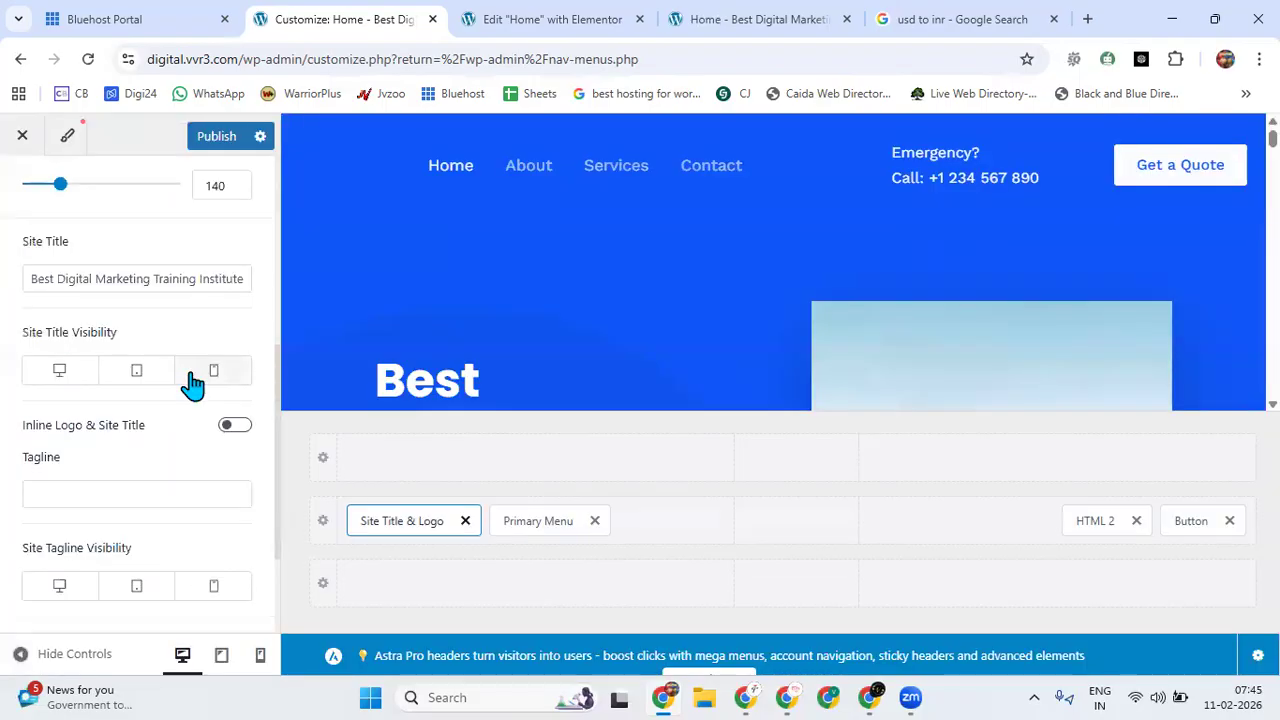
scroll(171, 380, "up", 4)
scroll(148, 363, "down", 5)
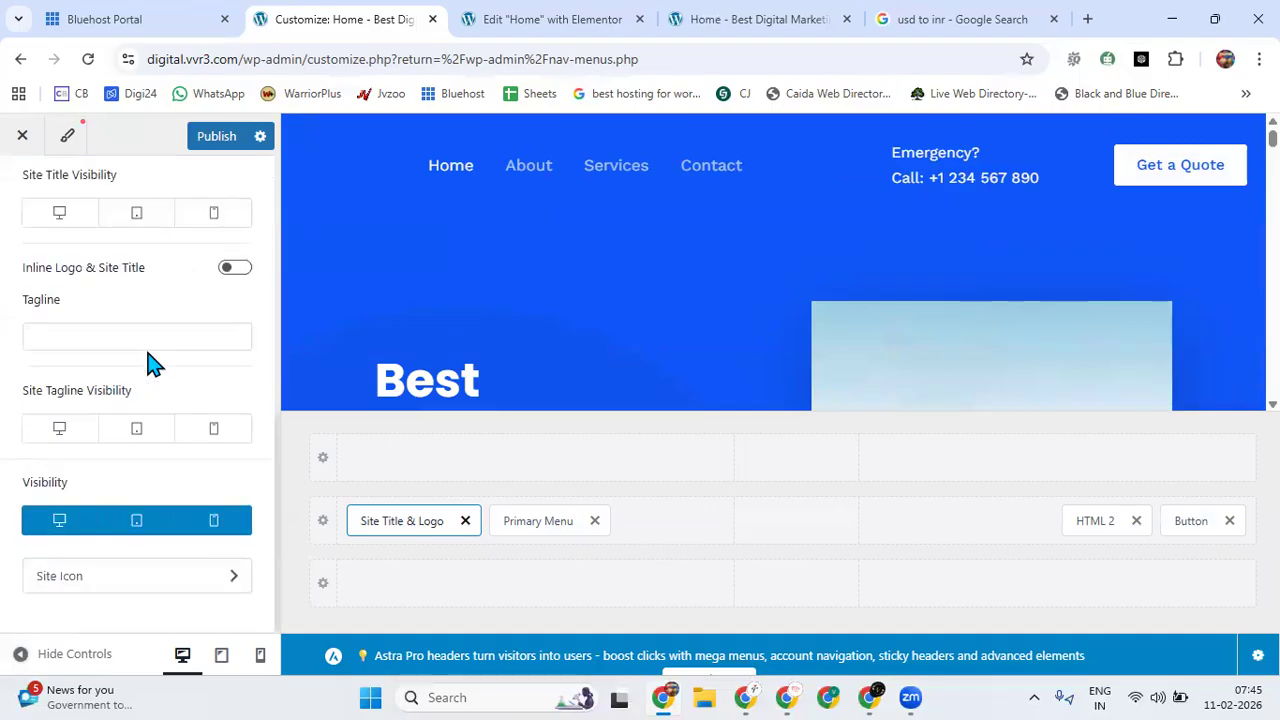
scroll(155, 345, "up", 5)
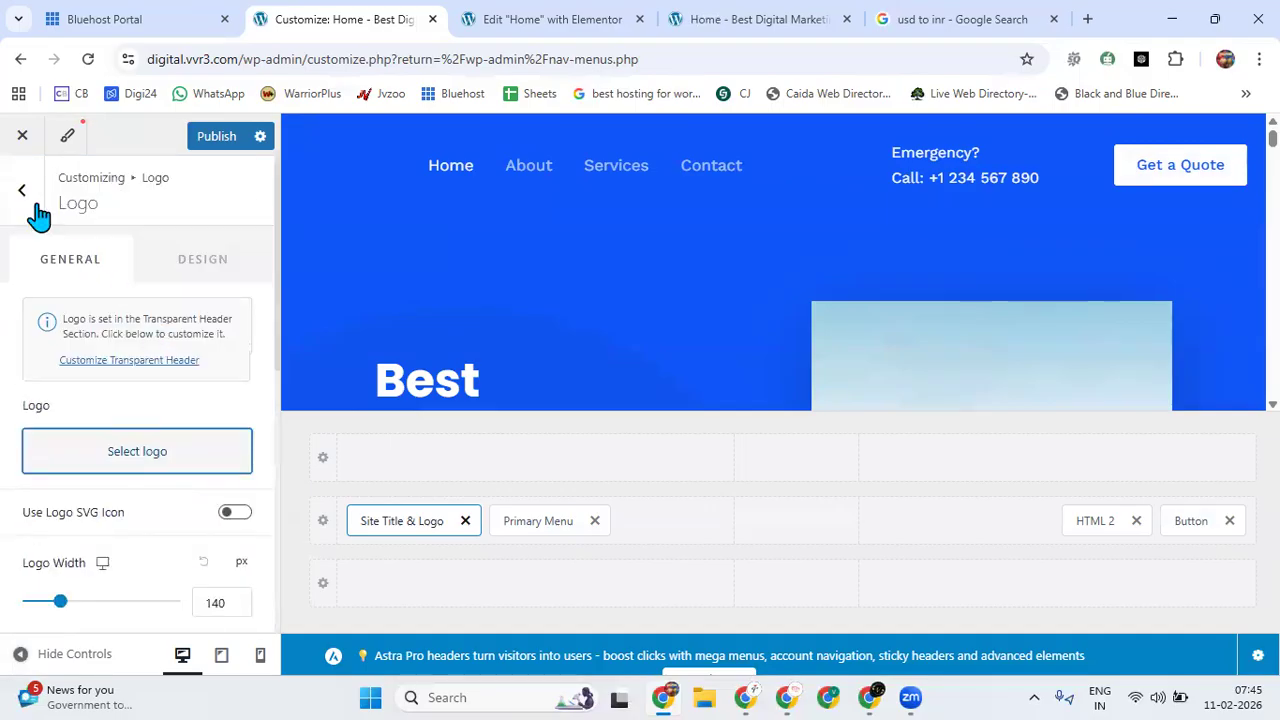
left_click(30, 205)
scroll(120, 408, "down", 4)
scroll(117, 405, "down", 1)
scroll(117, 405, "up", 6)
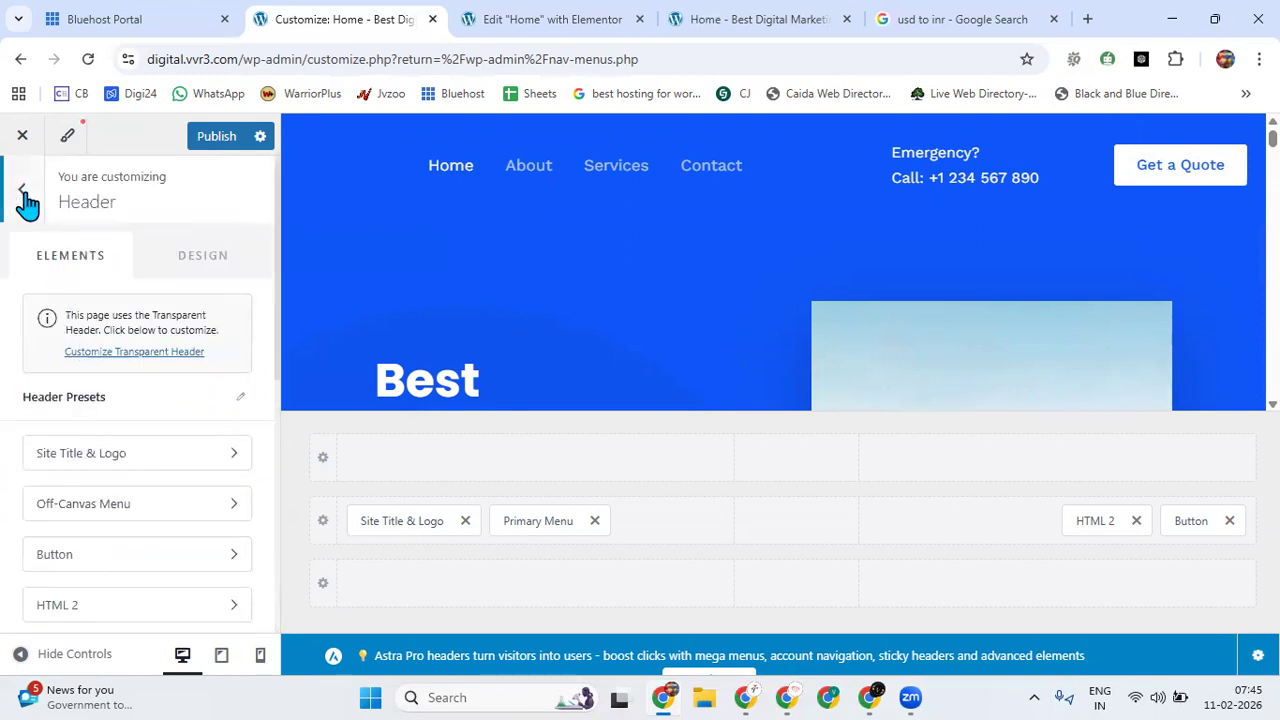
left_click(26, 202)
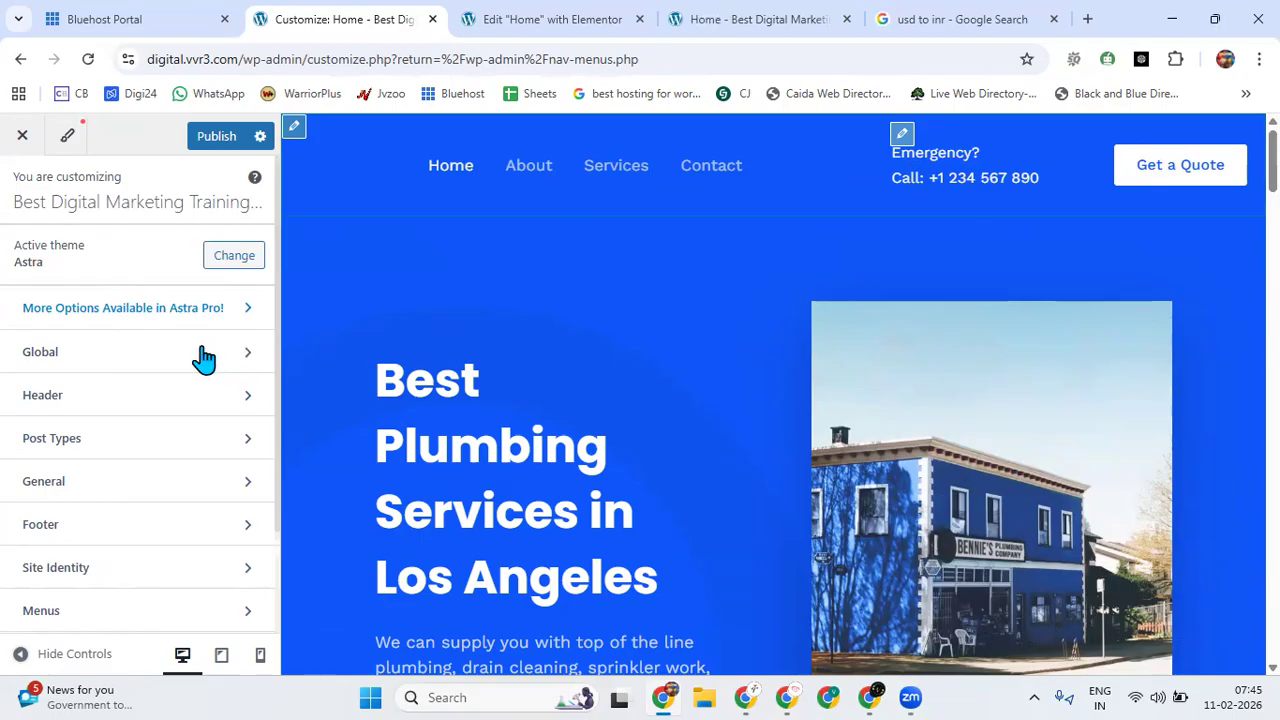
Open the header's HTML 2 element and select the phone number in its emergency contact text.
left_click(205, 388)
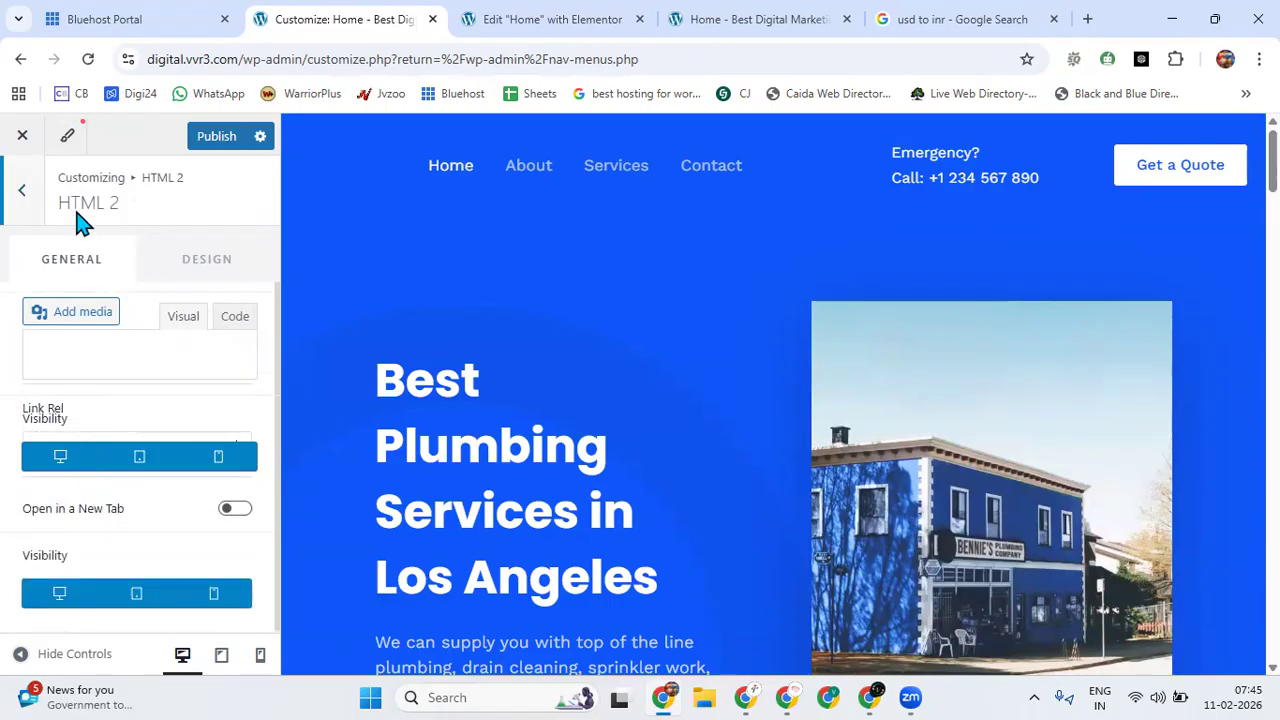
left_click_drag(84, 551, 201, 566)
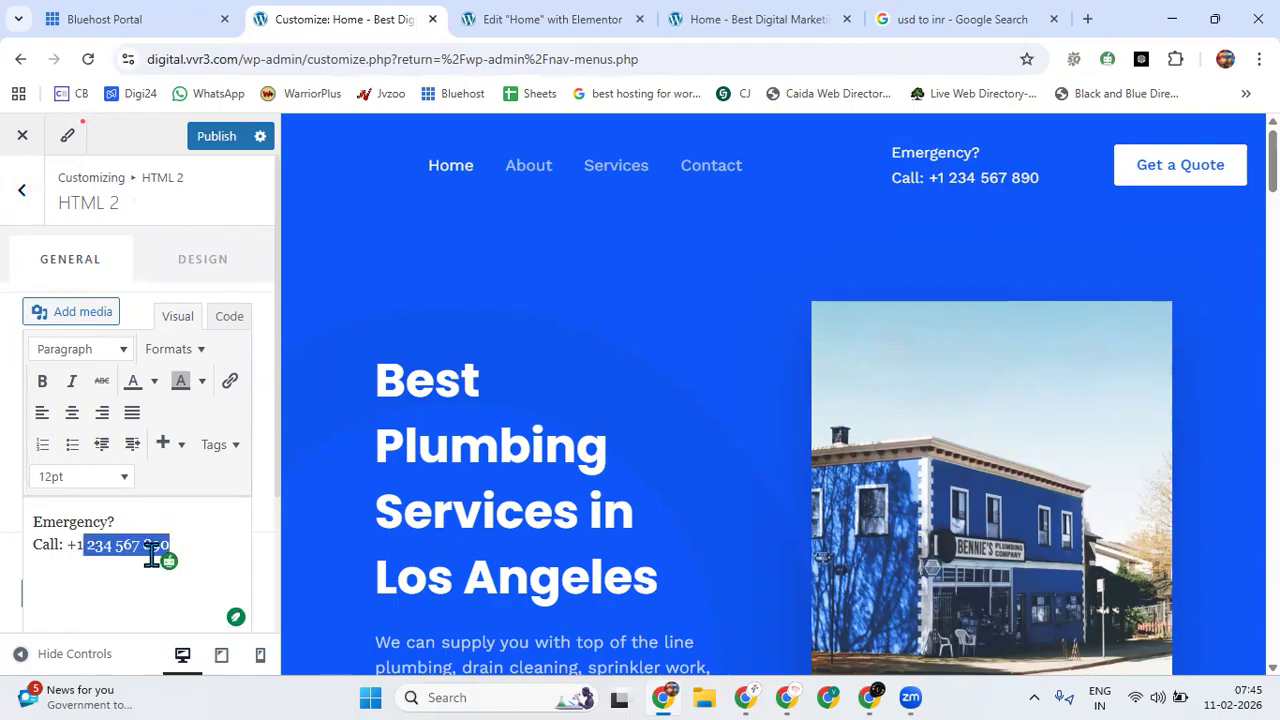
left_click(30, 196)
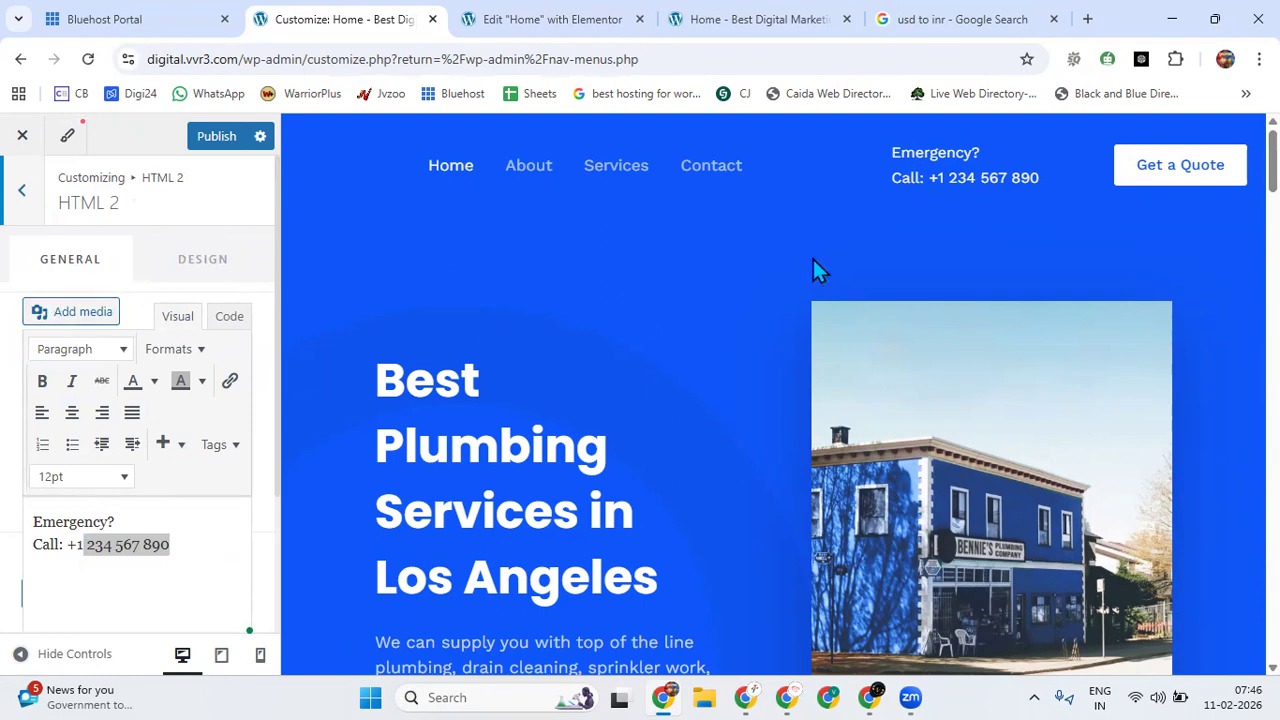
Inspect the footer's Business Hours widget through Widget 2 of the footer builder, and return to the main Customizer sections.
scroll(500, 372, "down", 10)
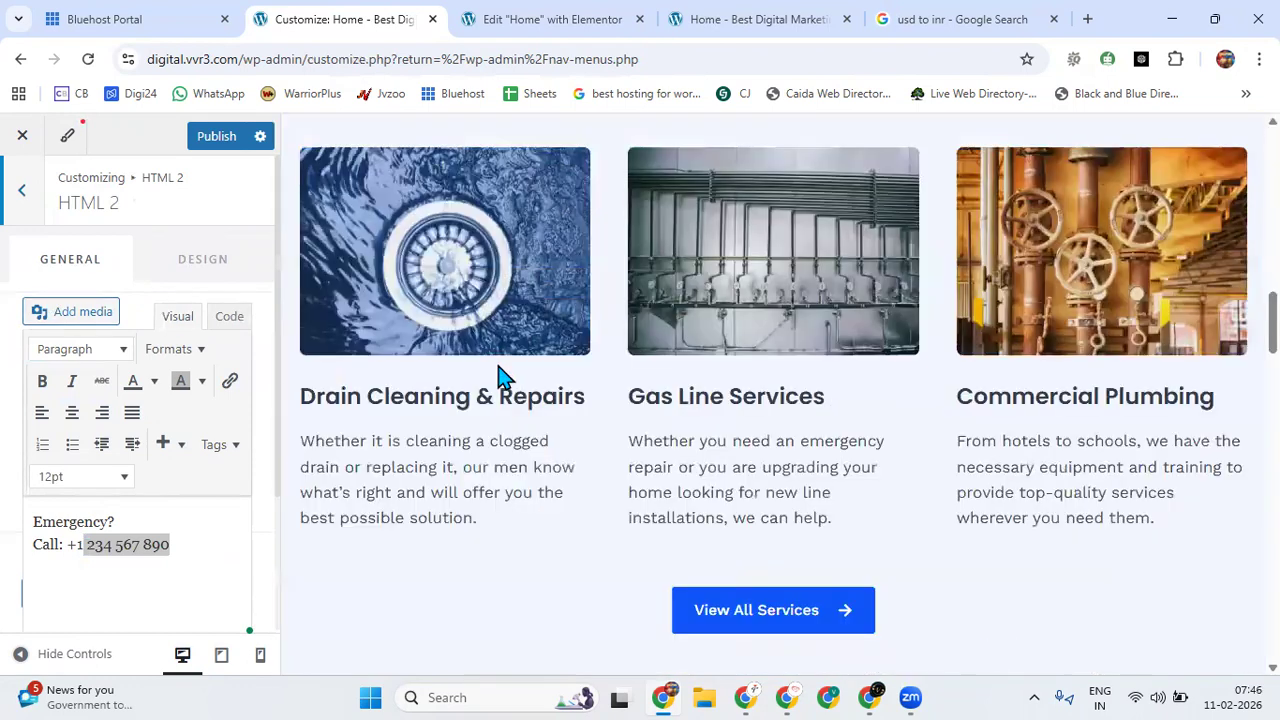
scroll(500, 378, "down", 10)
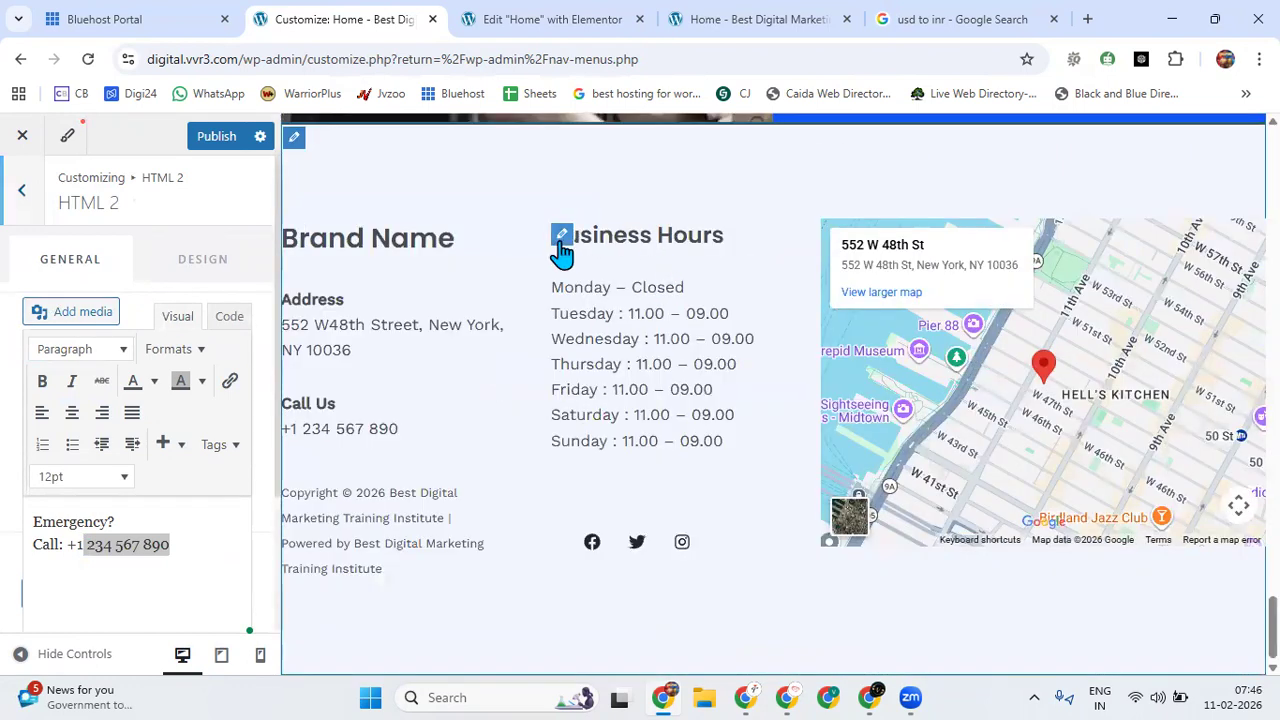
left_click(561, 245)
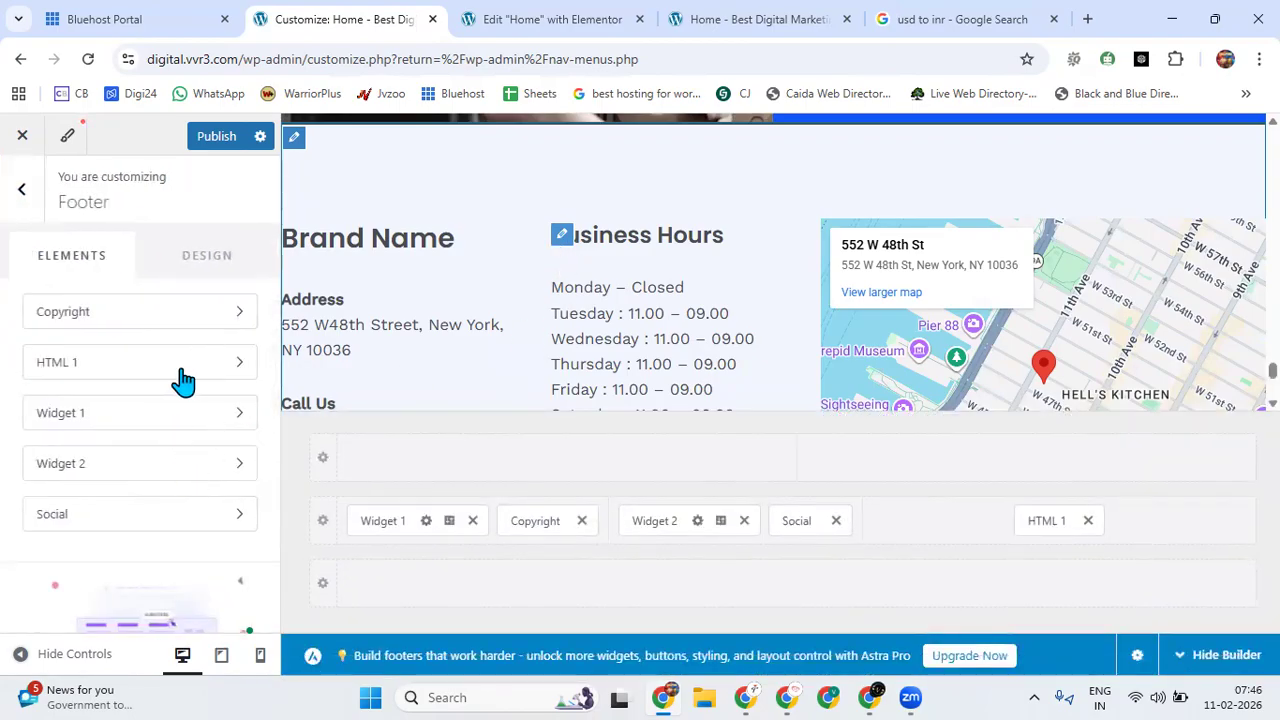
left_click(192, 475)
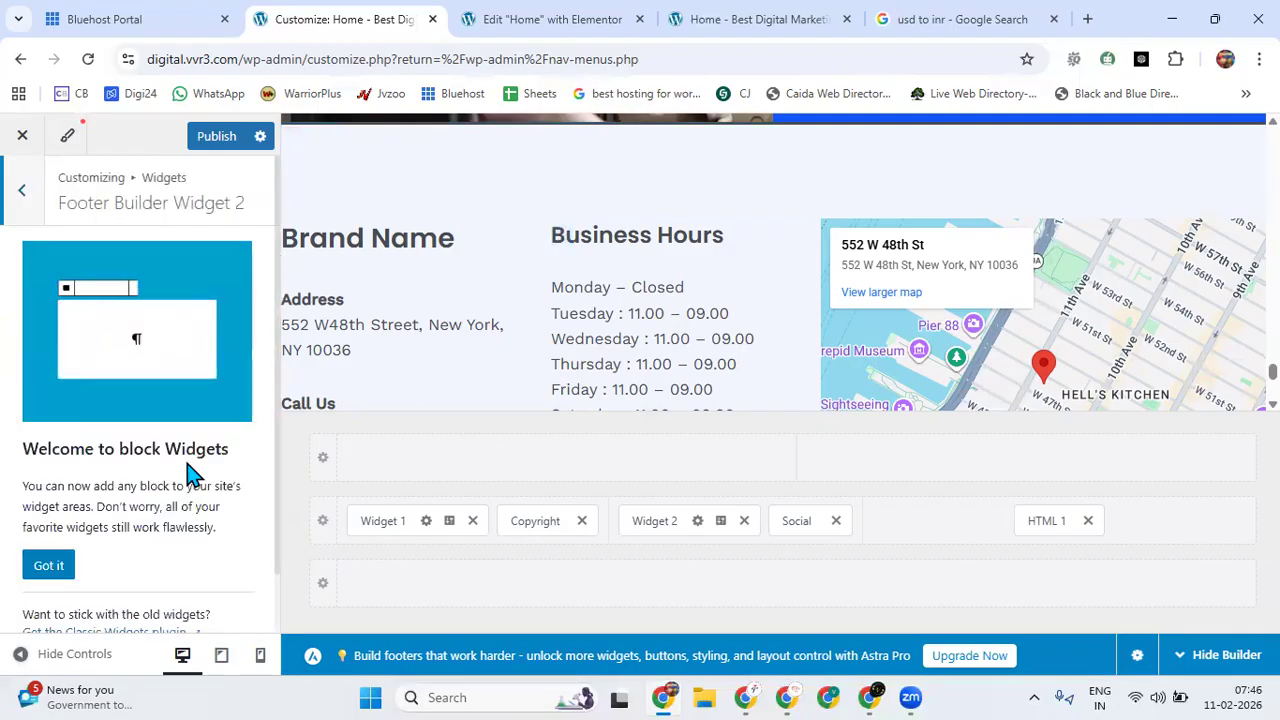
scroll(187, 463, "down", 2)
scroll(156, 492, "up", 2)
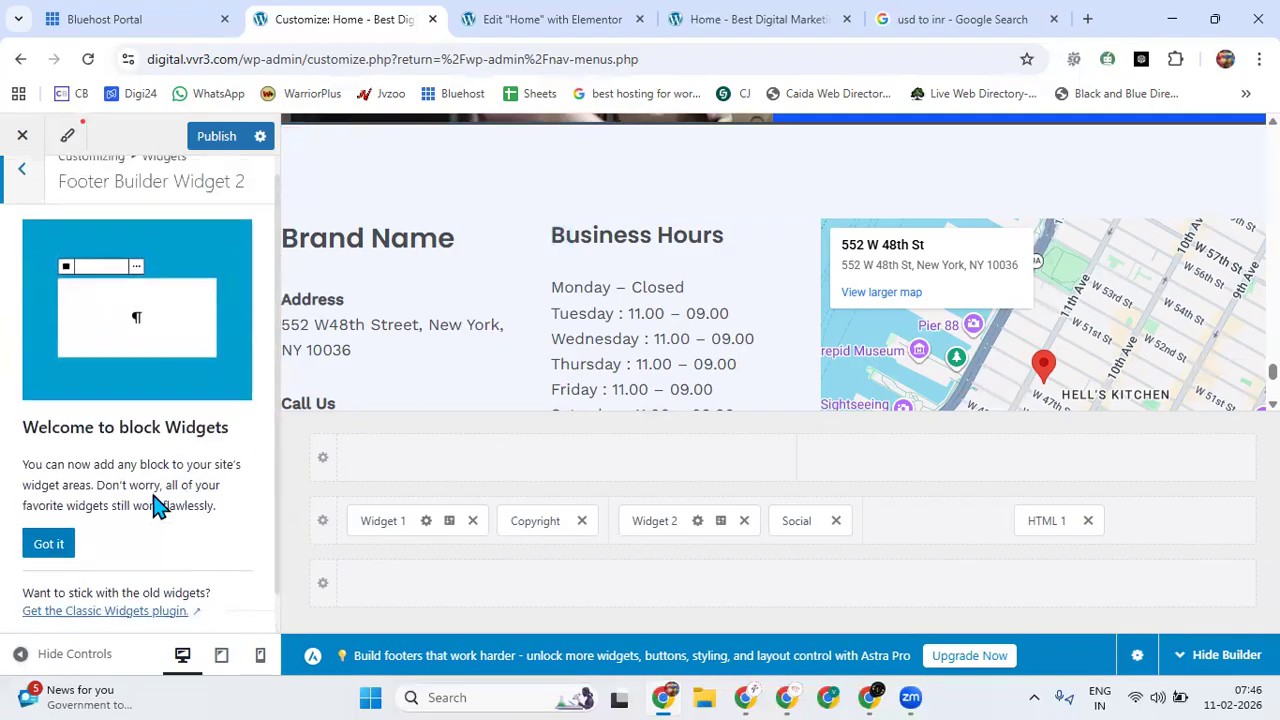
left_click(22, 192)
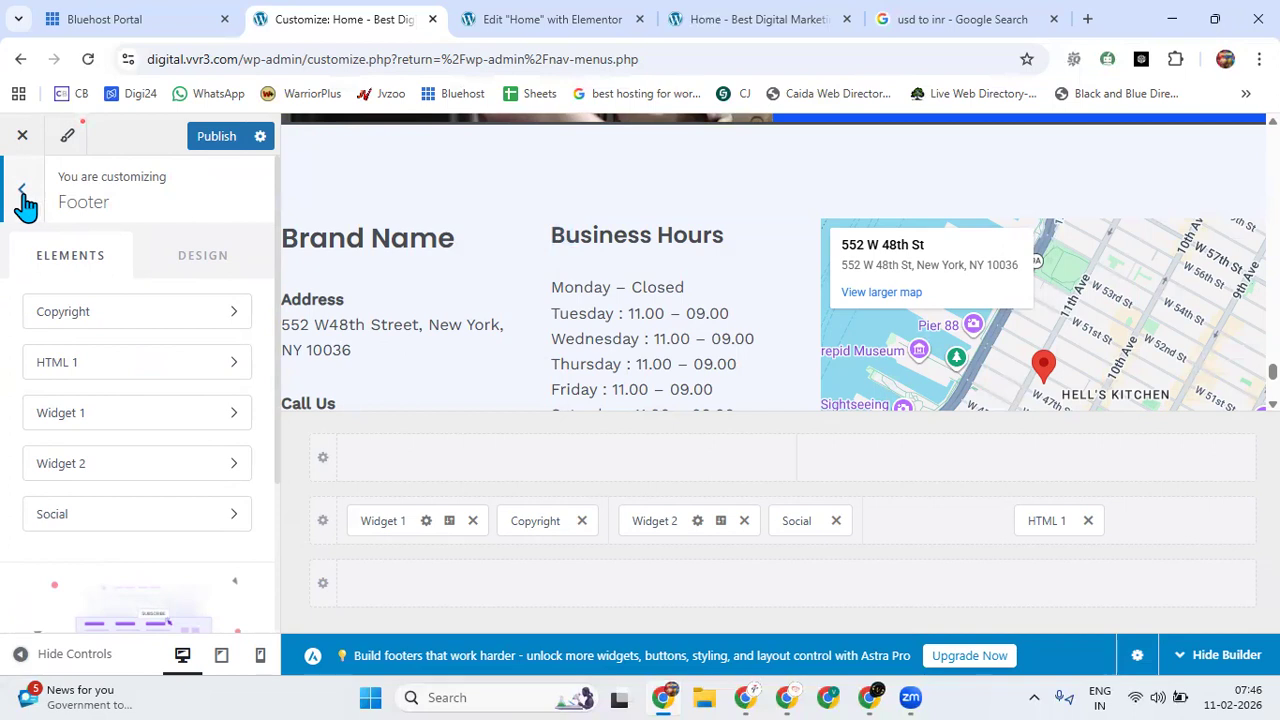
left_click(22, 192)
scroll(97, 391, "down", 1)
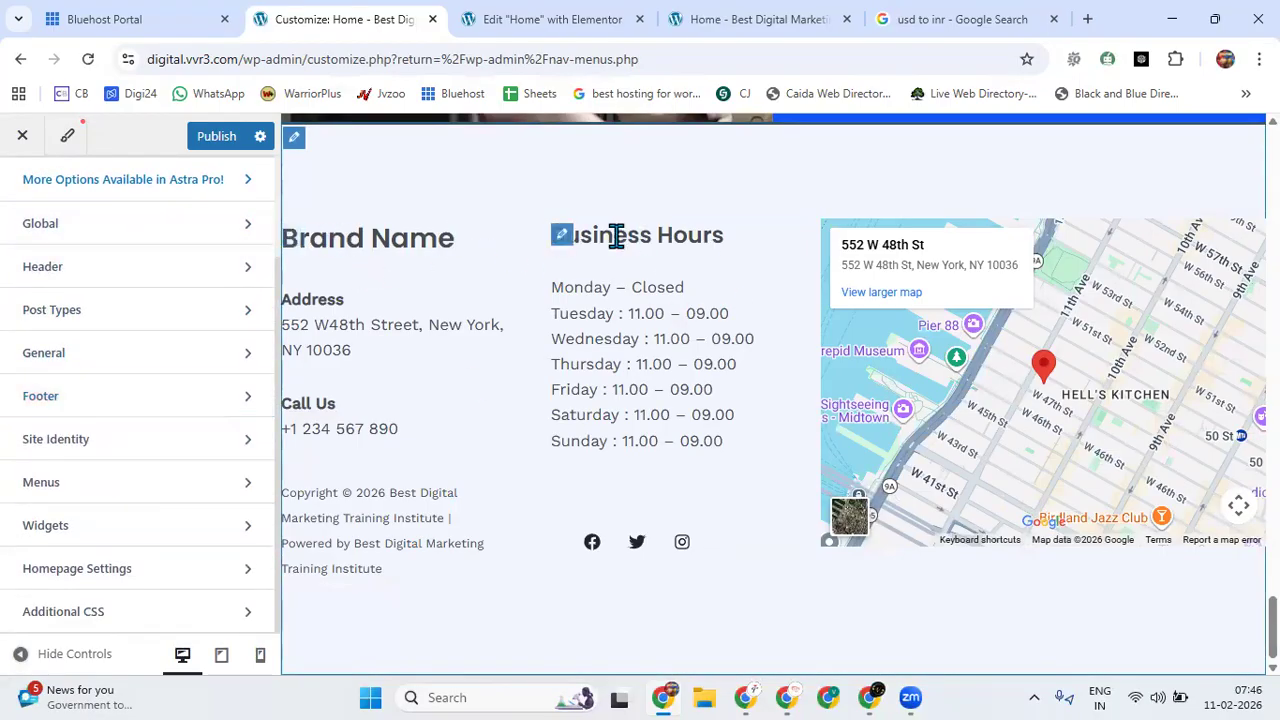
Reopen the footer's Widget 2, dismiss the block widgets welcome notice and look through the widget options.
left_click(560, 240)
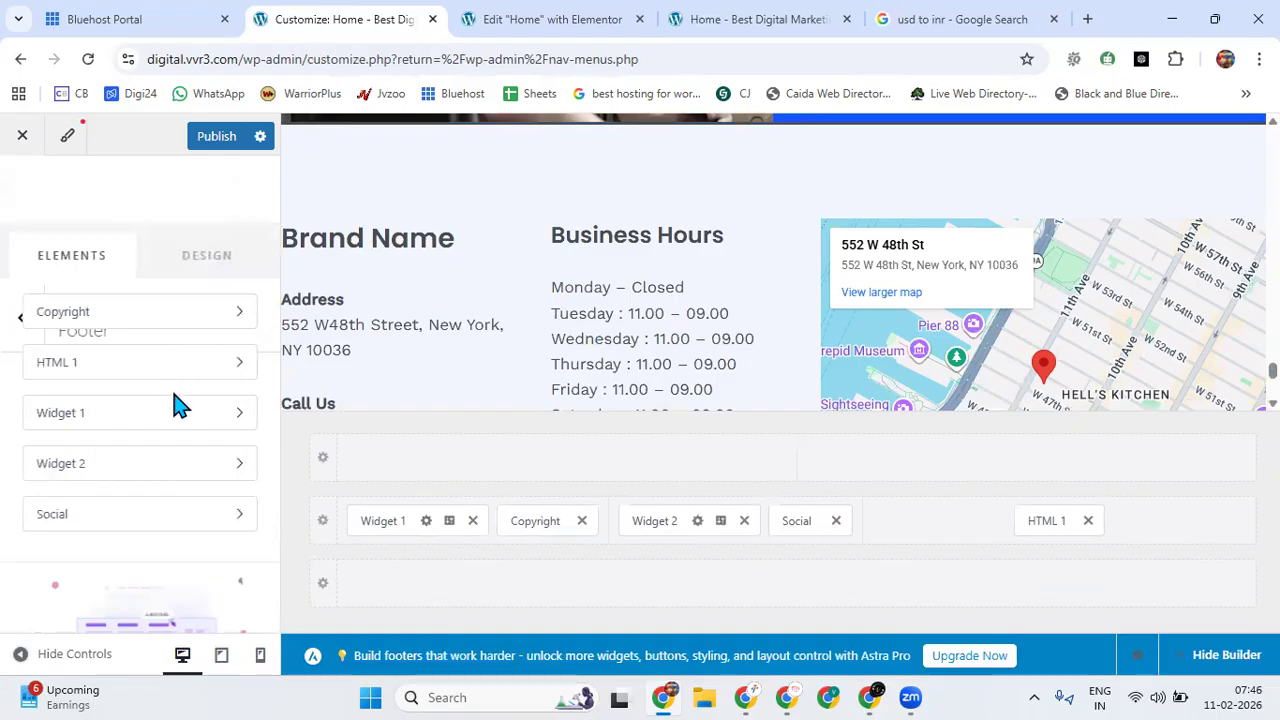
left_click(175, 410)
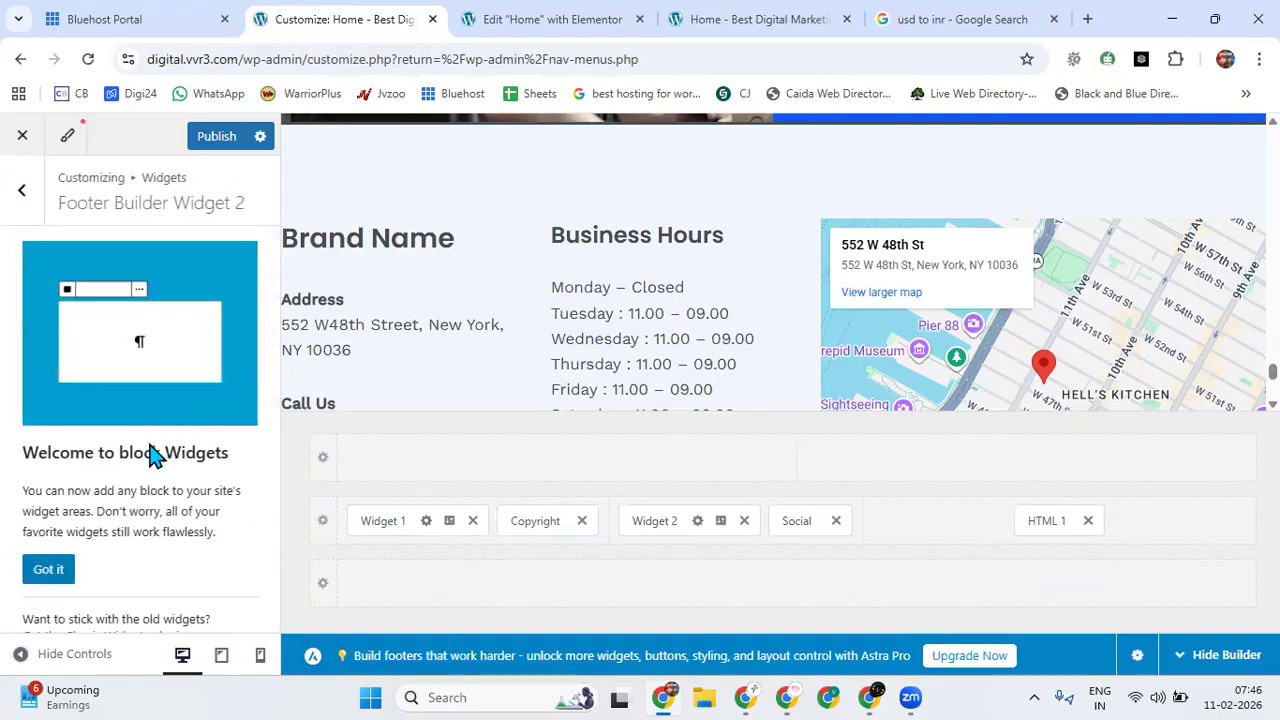
left_click(48, 569)
scroll(155, 470, "down", 2)
scroll(160, 450, "up", 3)
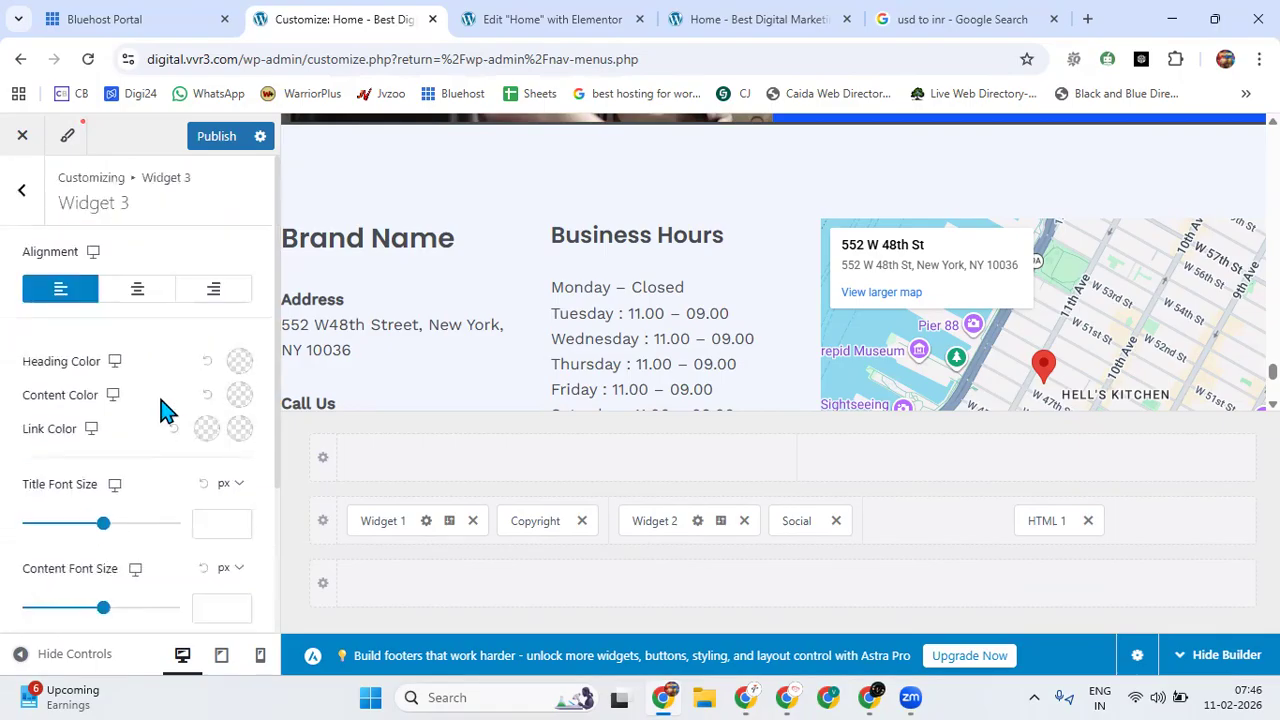
left_click(26, 198)
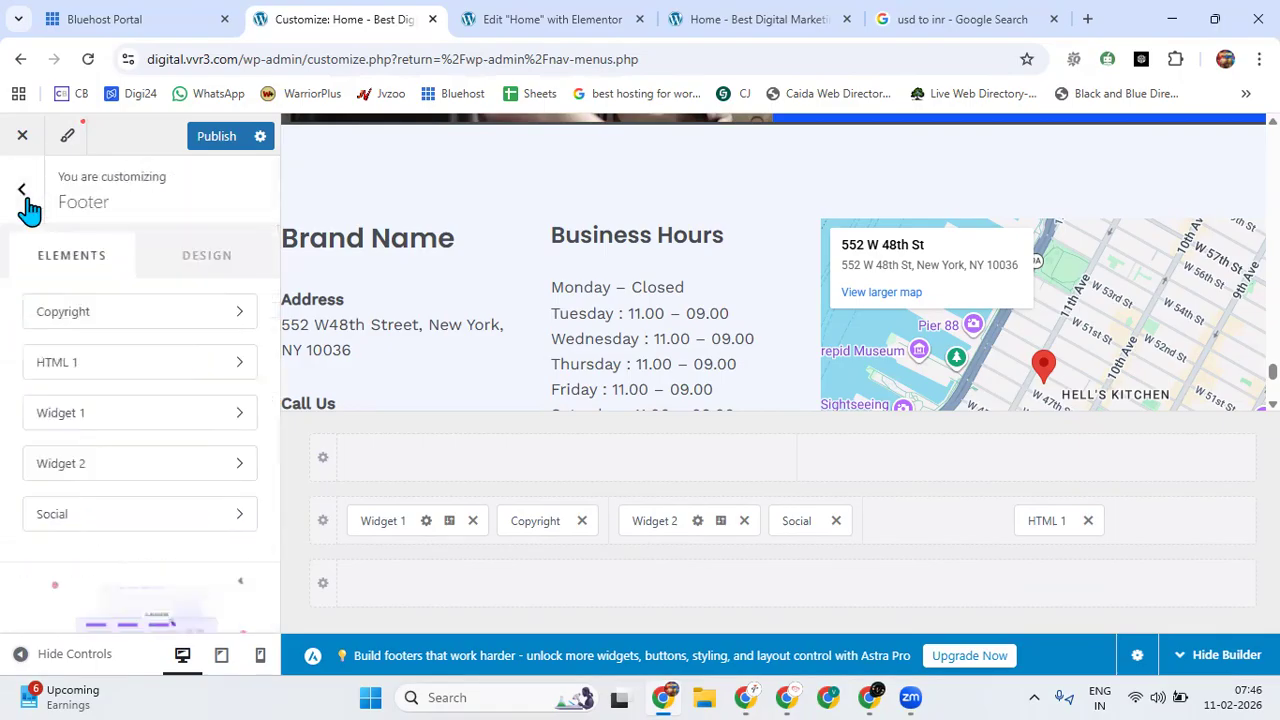
Open the brand name and address text block in footer Widget 1 for editing.
left_click(200, 418)
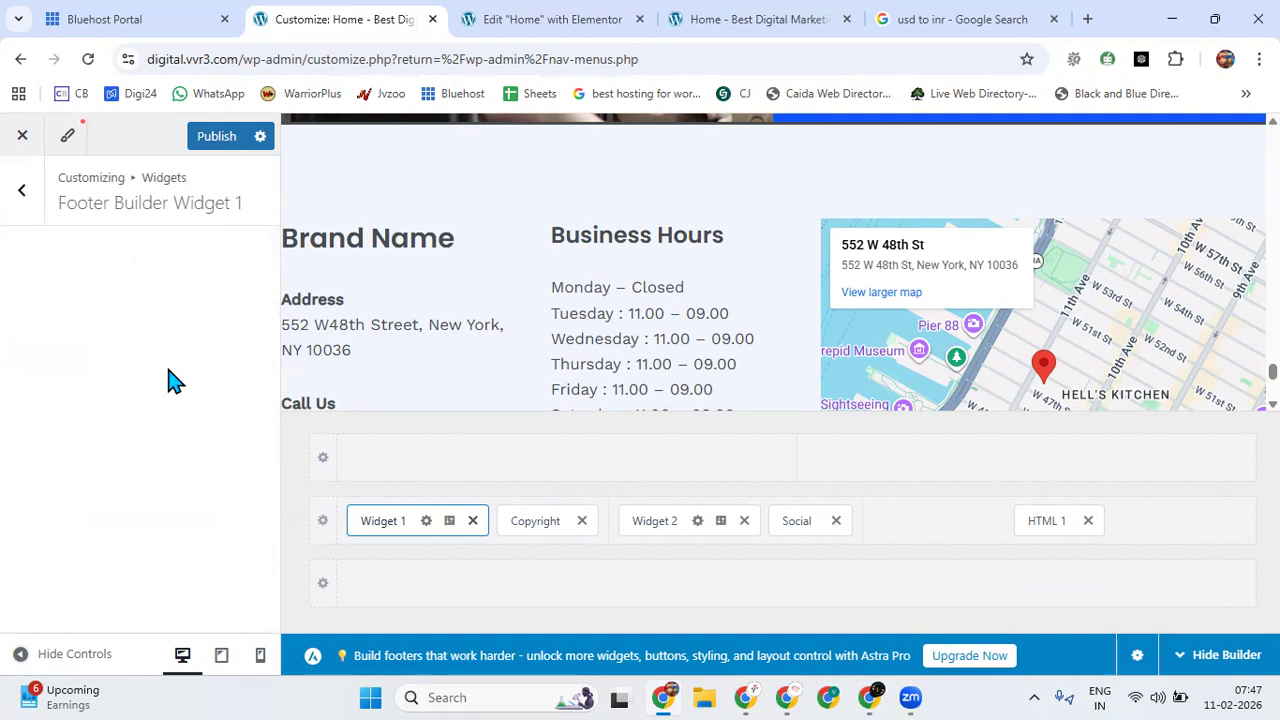
left_click(56, 580)
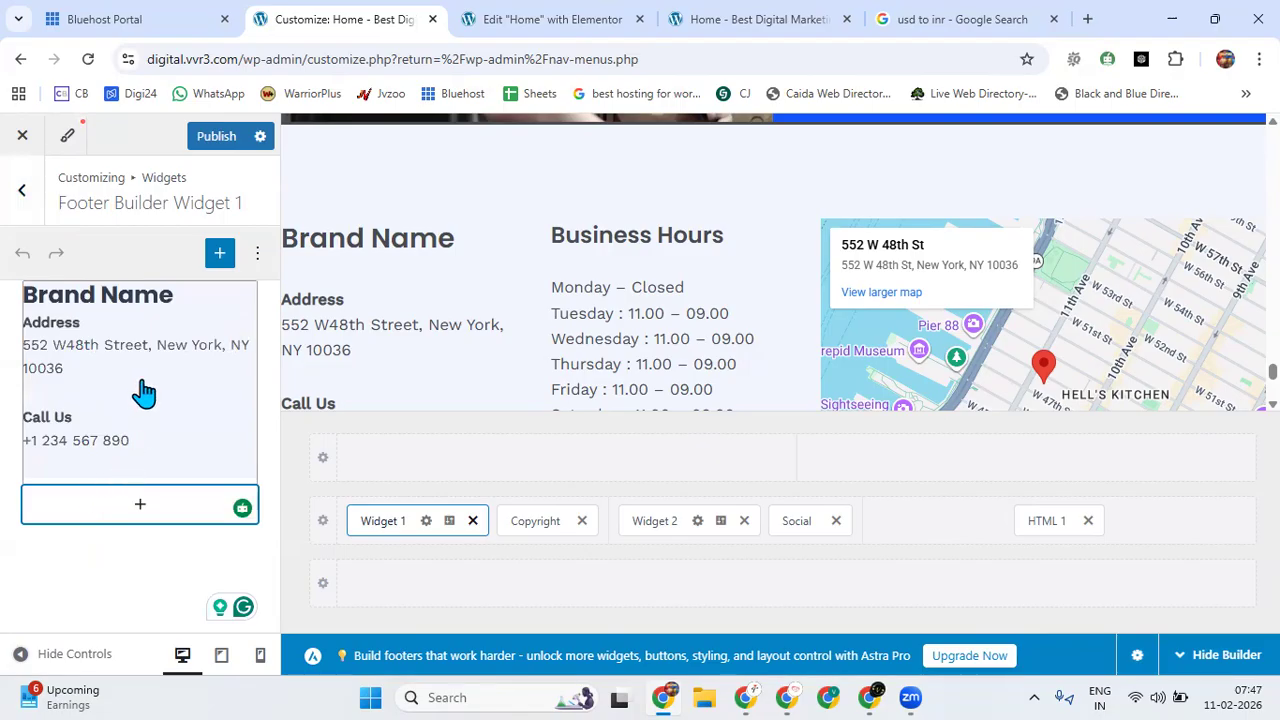
left_click(150, 440)
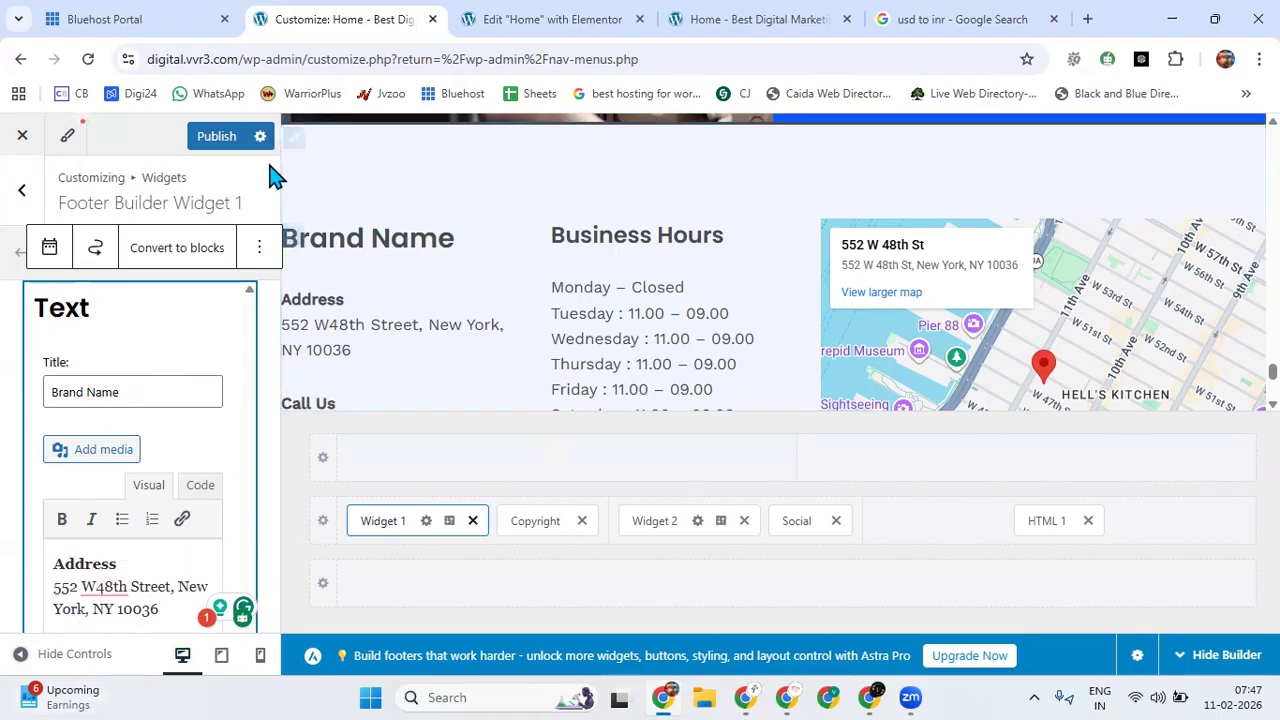
Leave the footer settings and close the Customizer, discarding the unpublished changes.
left_click(22, 195)
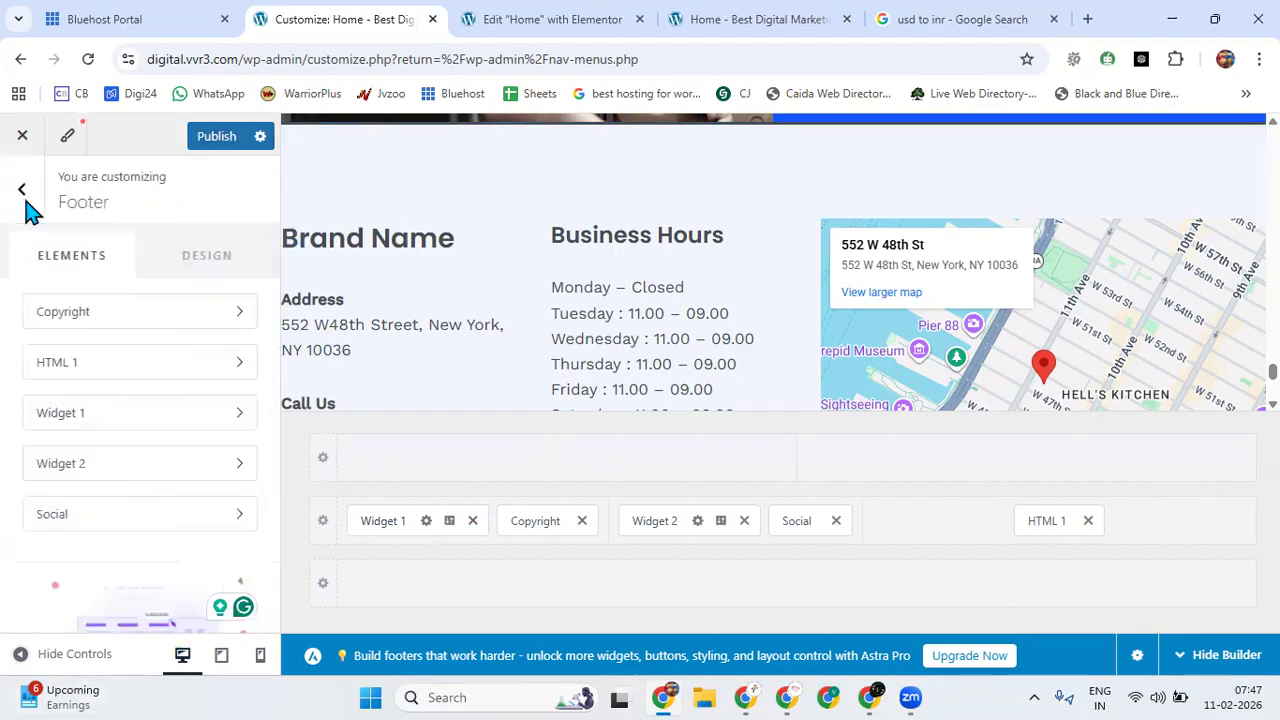
left_click(26, 205)
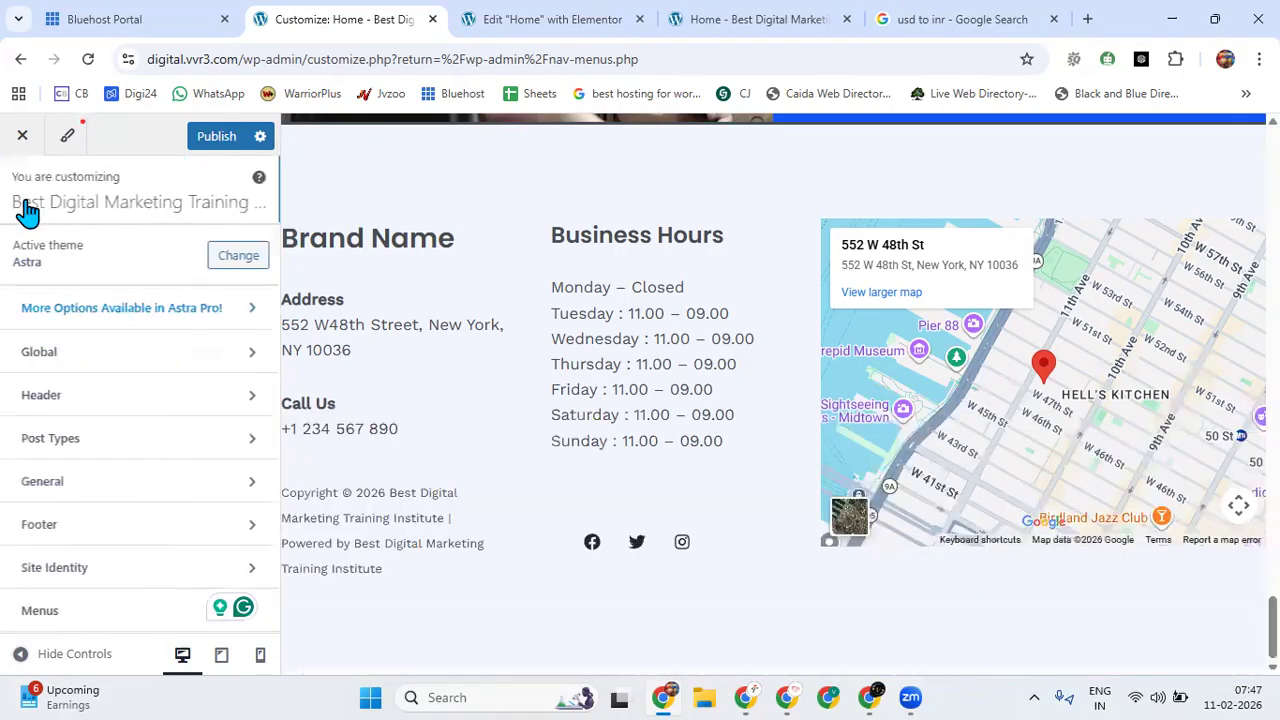
left_click(29, 150)
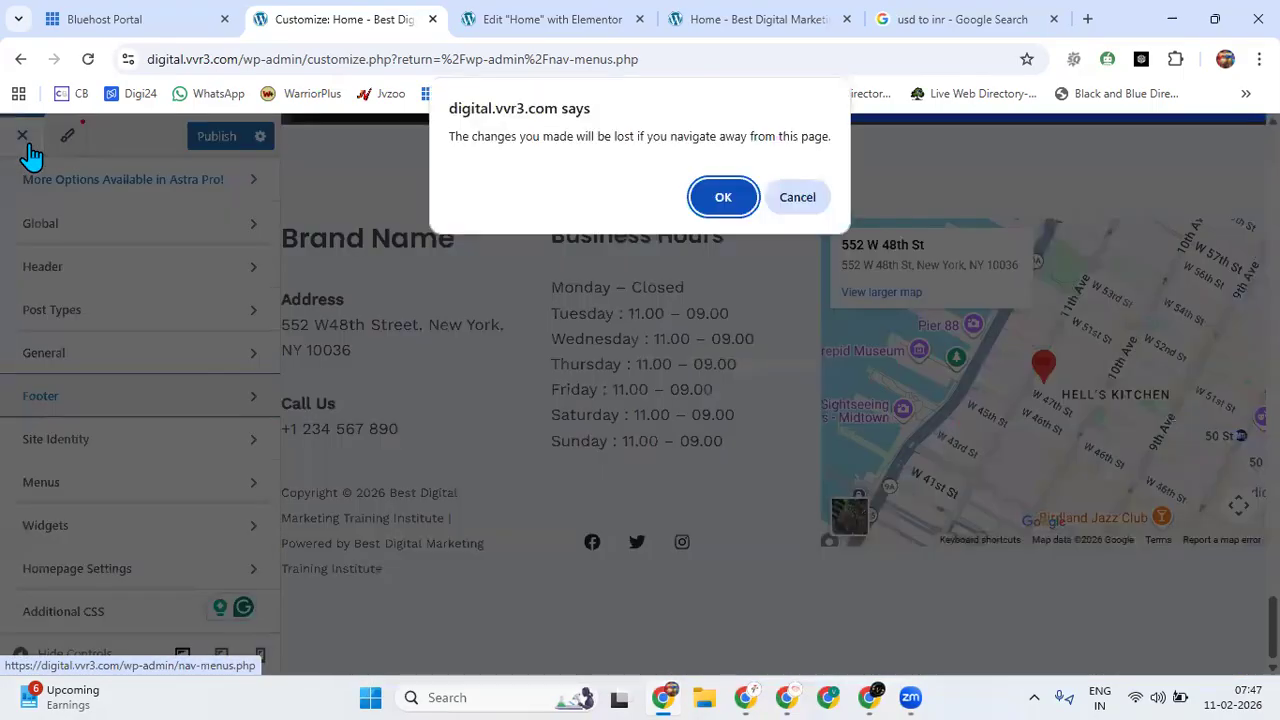
left_click(716, 205)
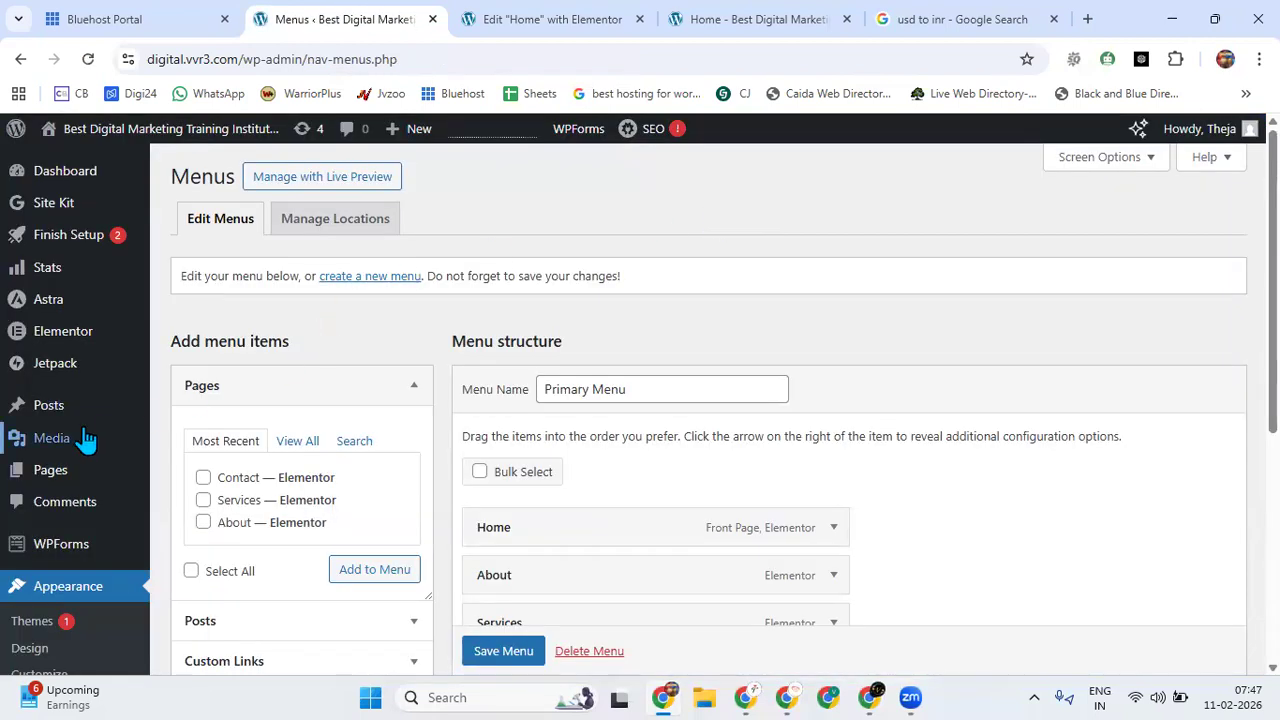
Open the Contact page of the live site and review it from the message form down to the footer.
mouse_move(85, 437)
left_click(760, 19)
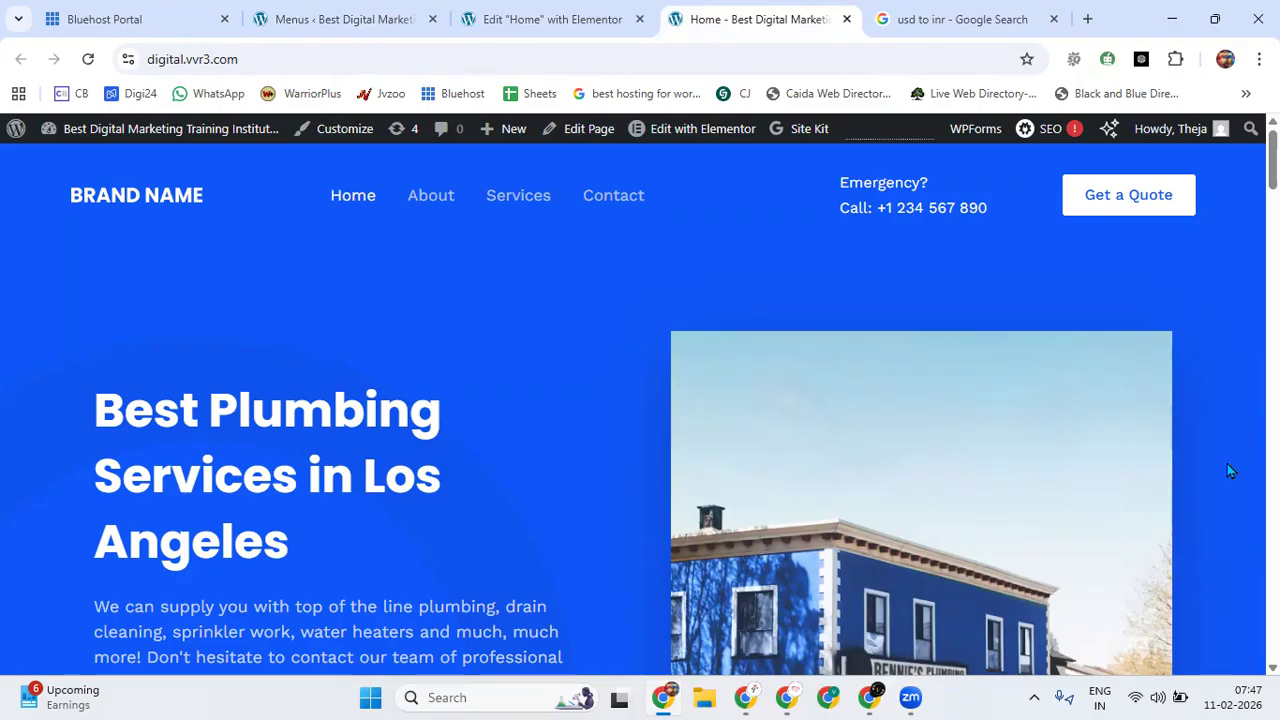
left_click(605, 212)
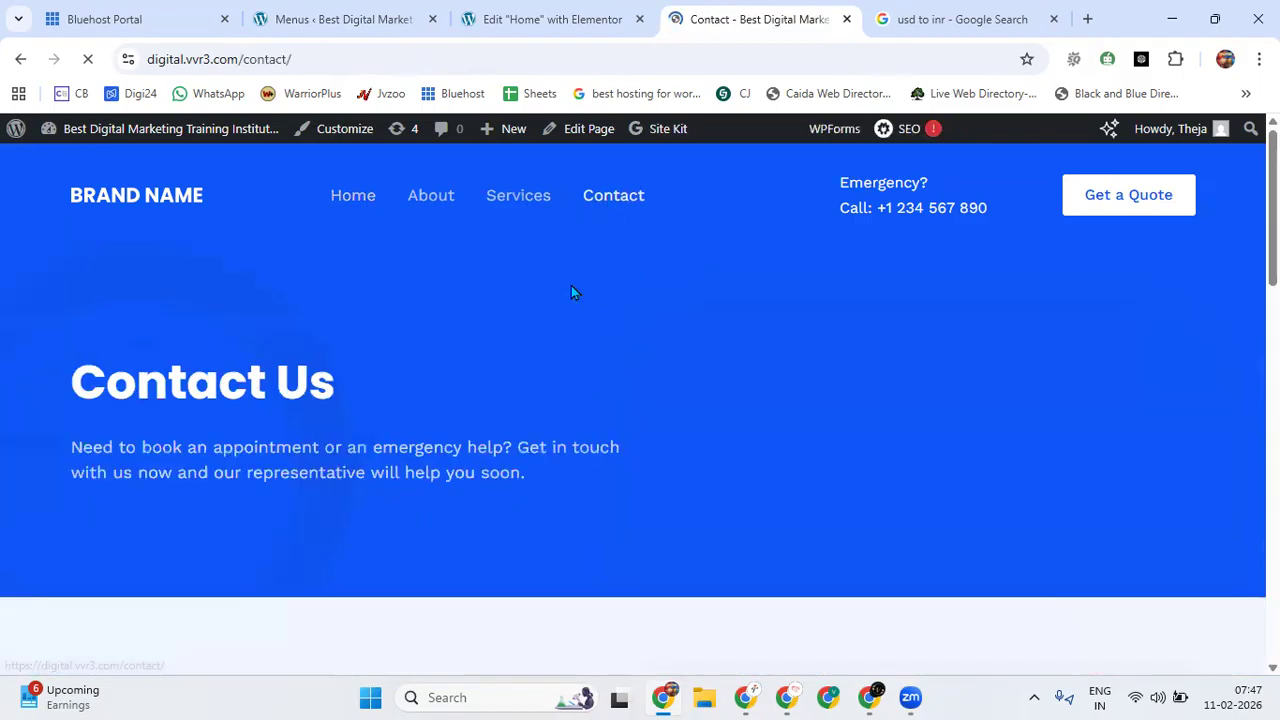
scroll(452, 417, "down", 5)
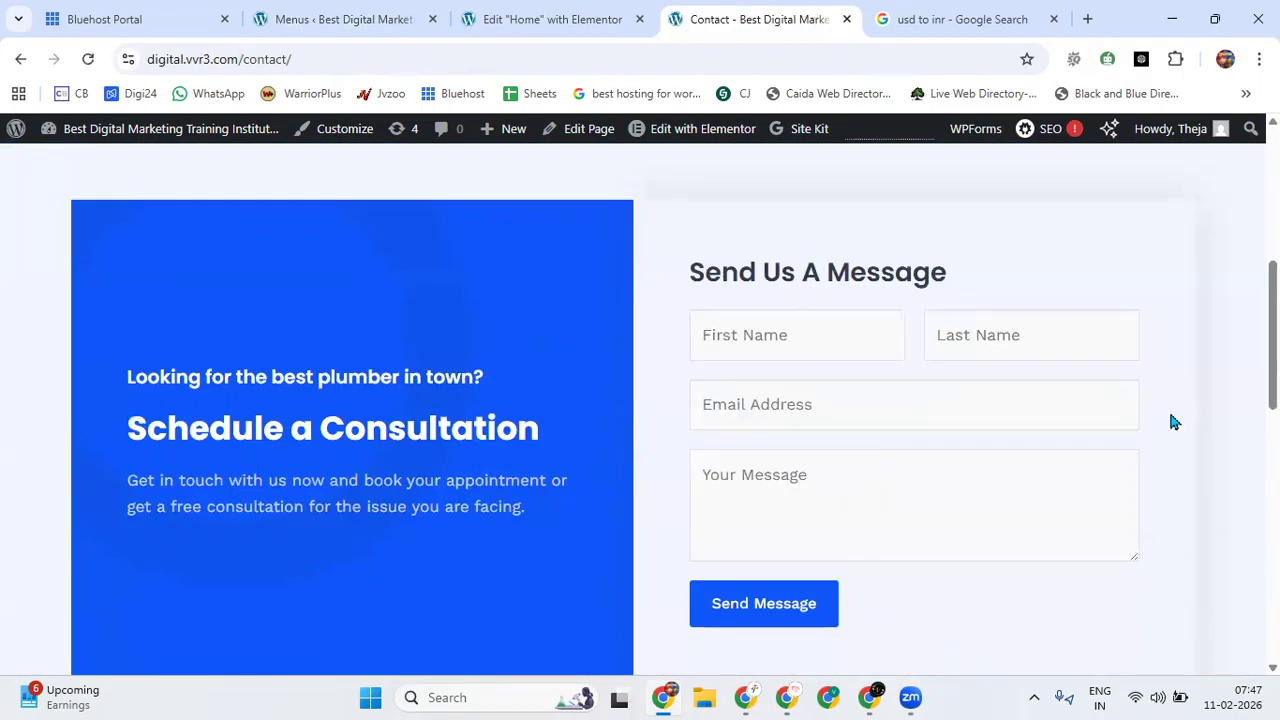
scroll(781, 480, "down", 10)
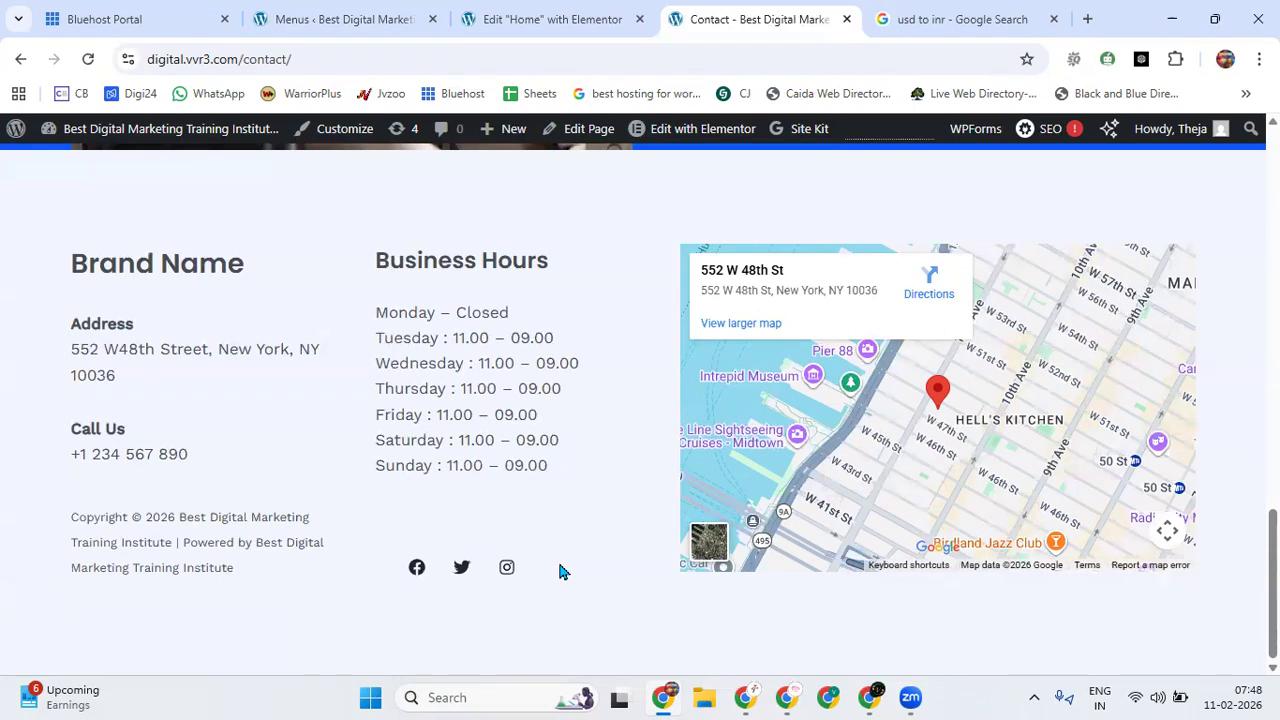
scroll(533, 303, "up", 20)
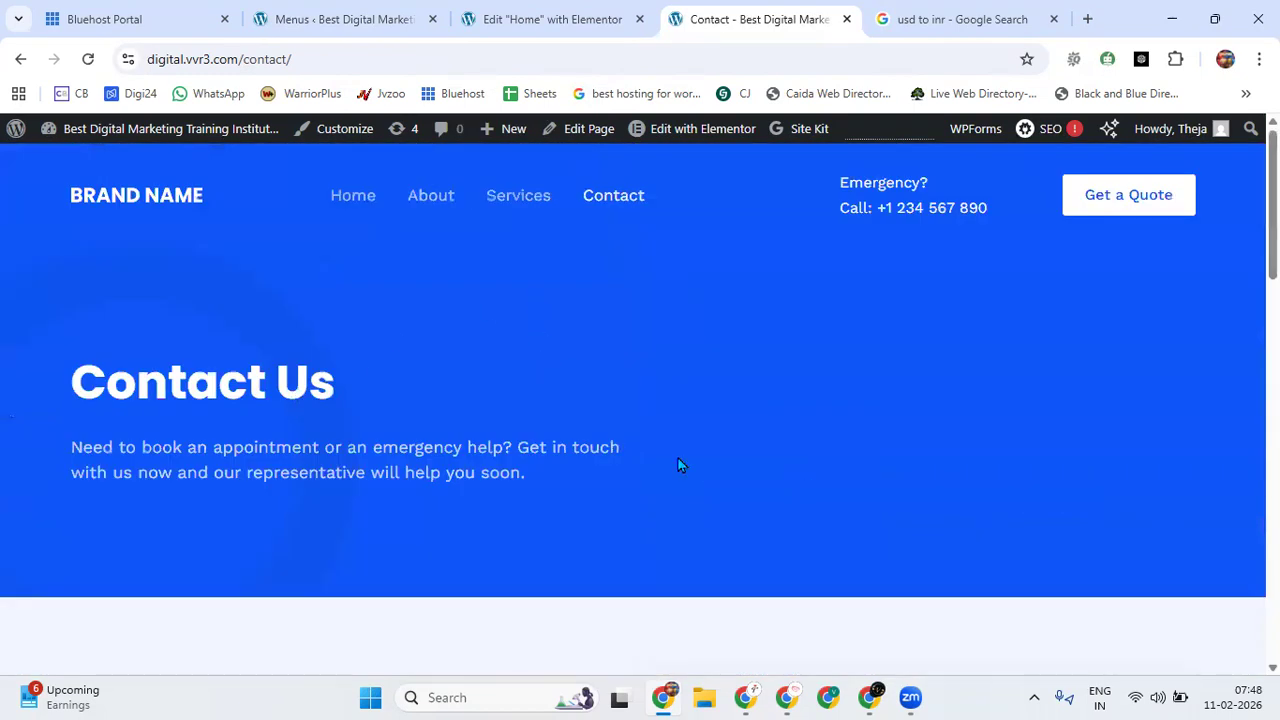